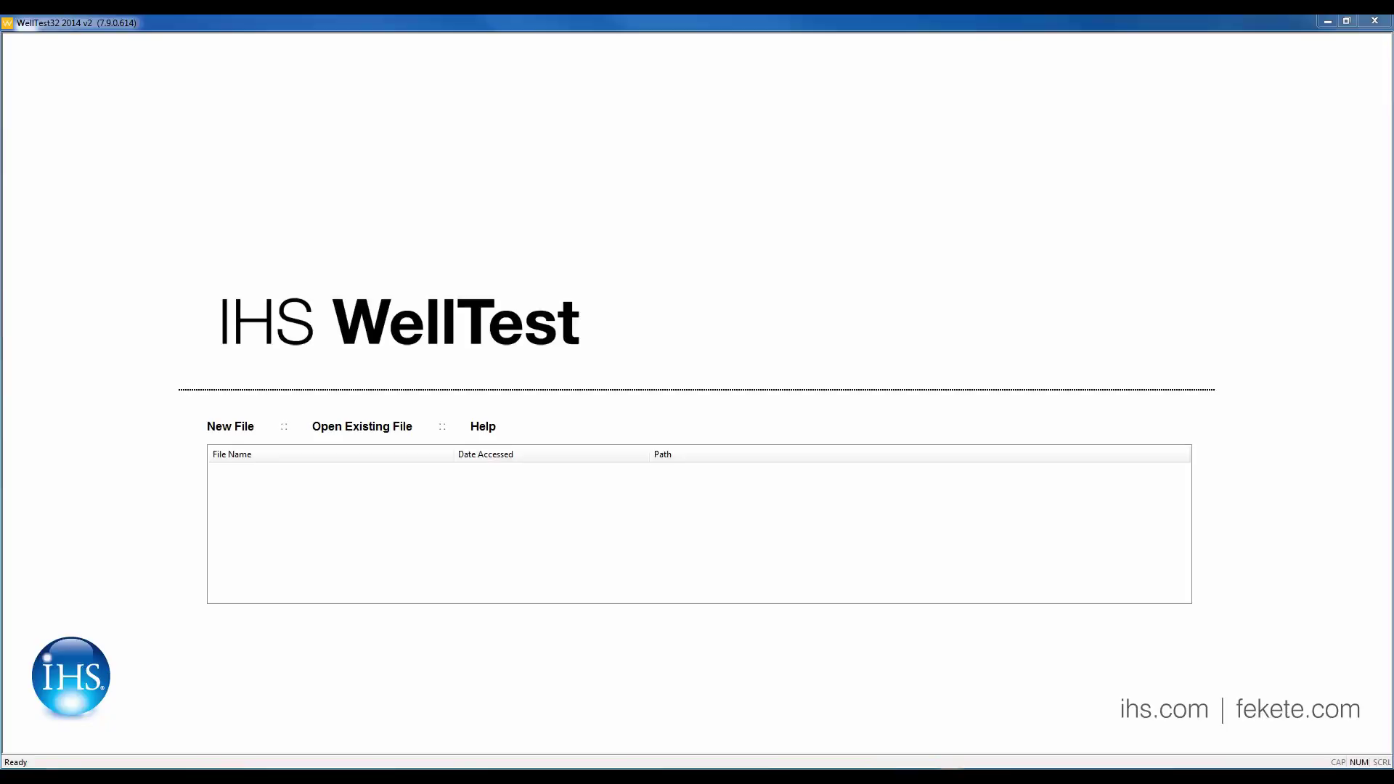
# - Start a new Mini-Frac file and keep Import Data in the Startup wizard
pyautogui.click(241, 430)
pyautogui.click(237, 478)
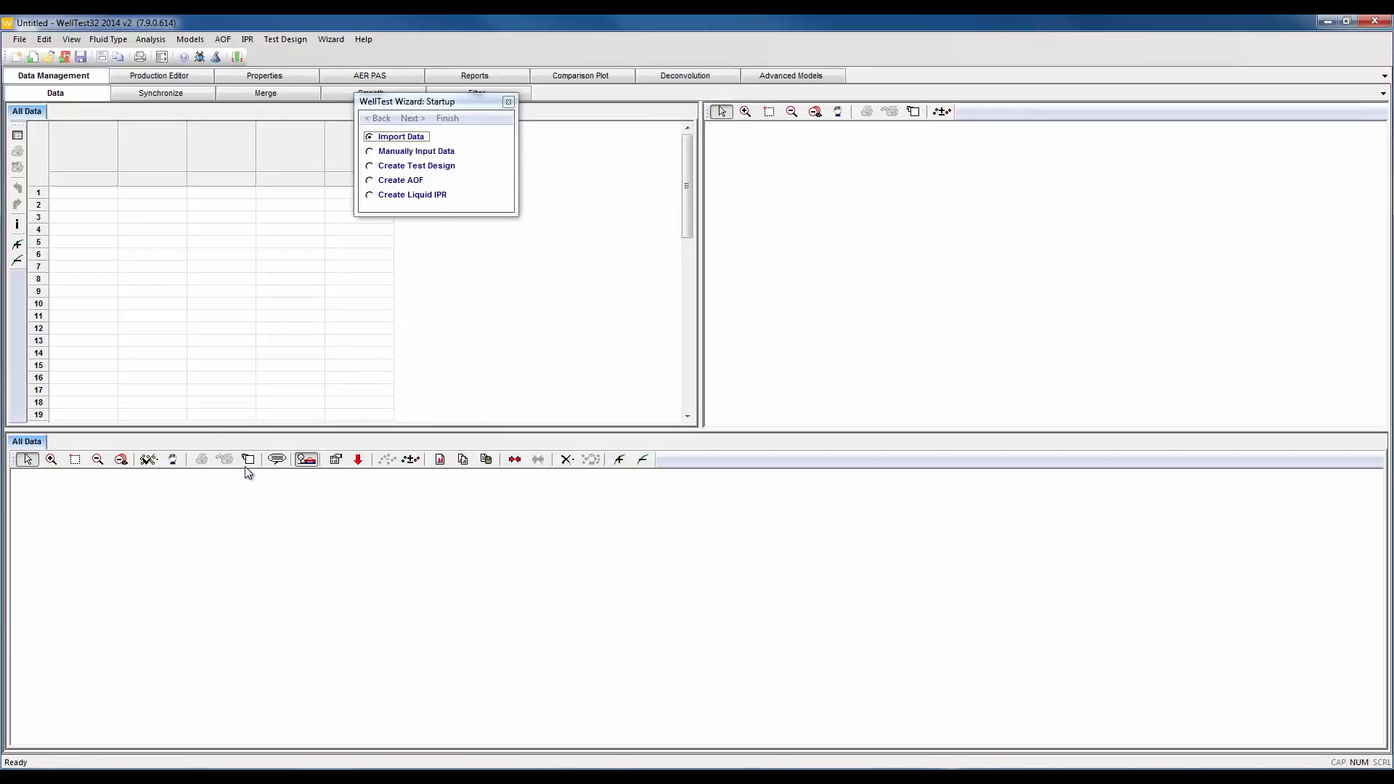
pyautogui.click(422, 114)
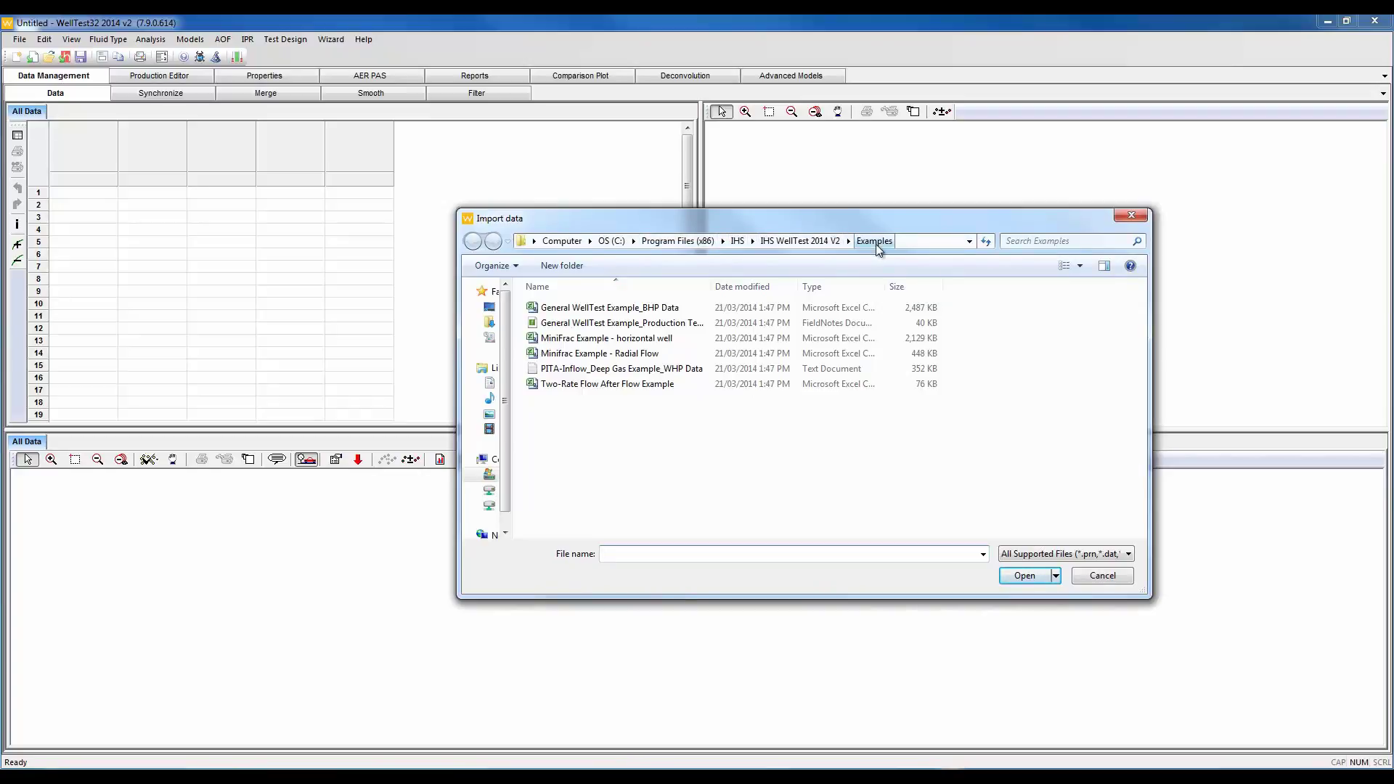
# - Open 'Minifrac Example - Radial Flow' for import with data starting at row 2
pyautogui.click(626, 354)
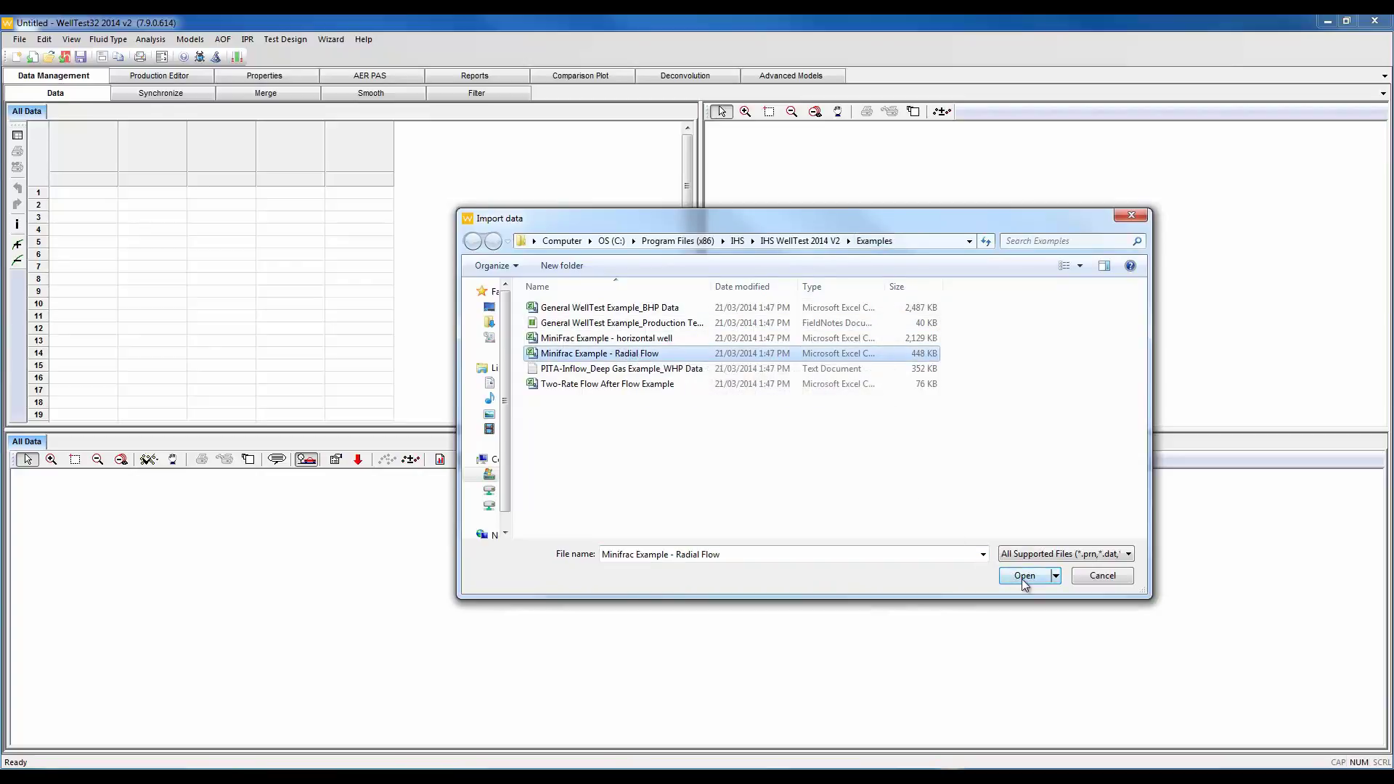
pyautogui.click(1022, 578)
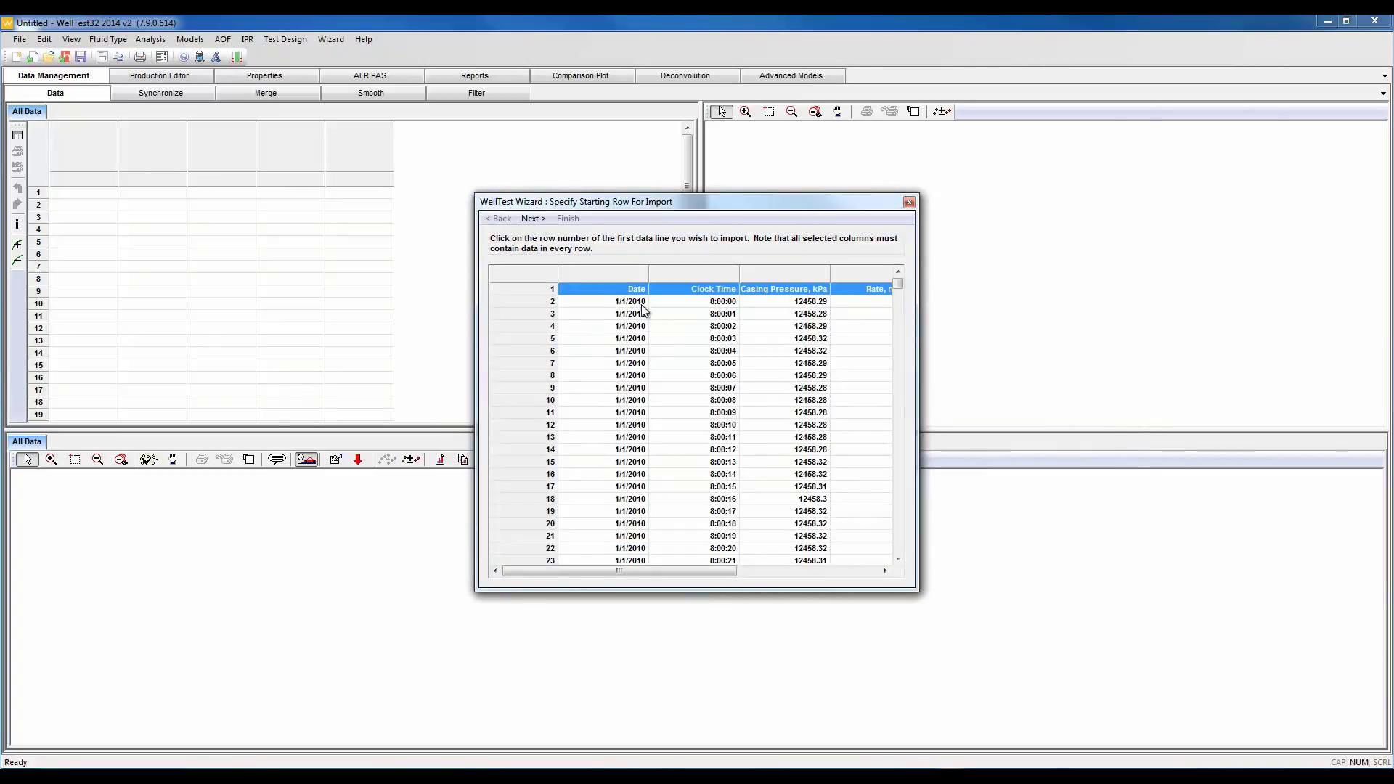
pyautogui.click(598, 304)
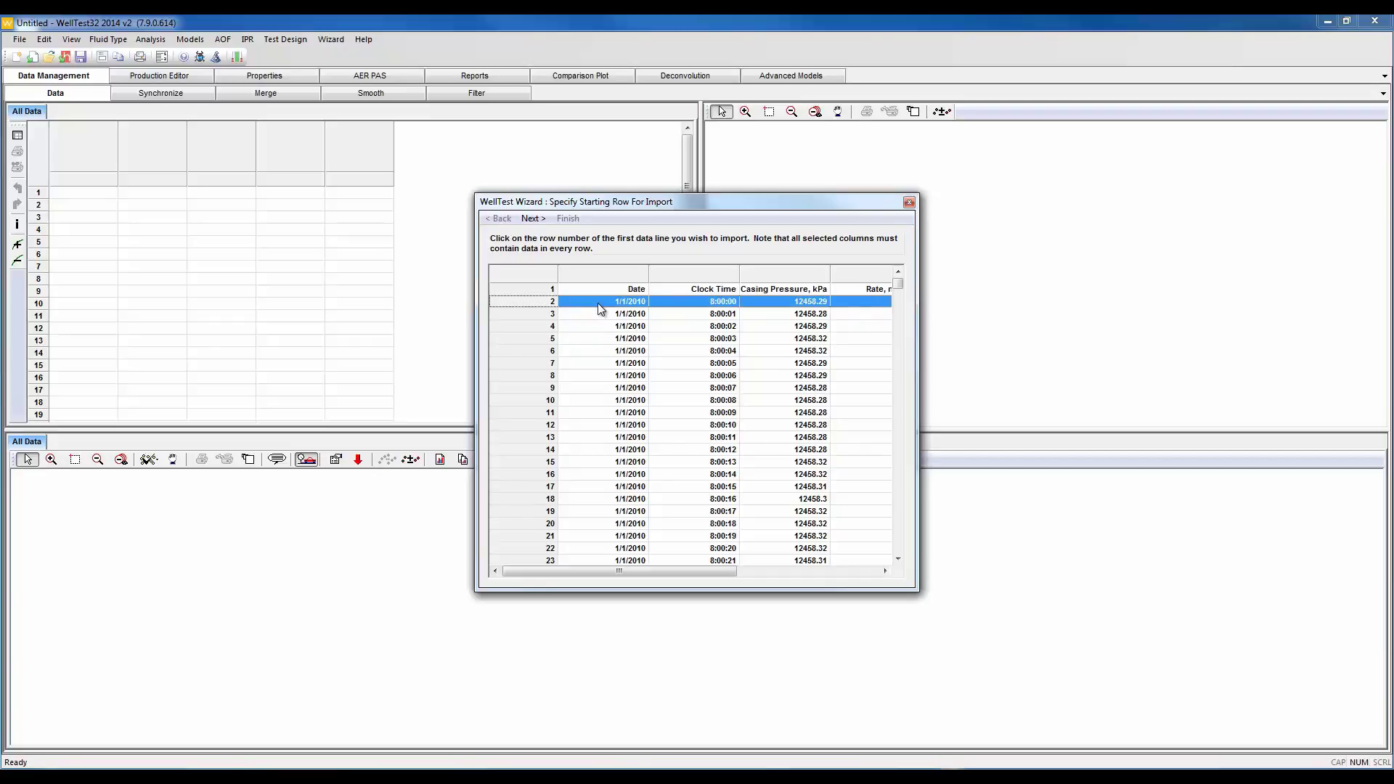
# - Set column 1 to Date (mm/dd/yyyy) and column 2 to clock time (hh:mm:ss)
pyautogui.click(531, 219)
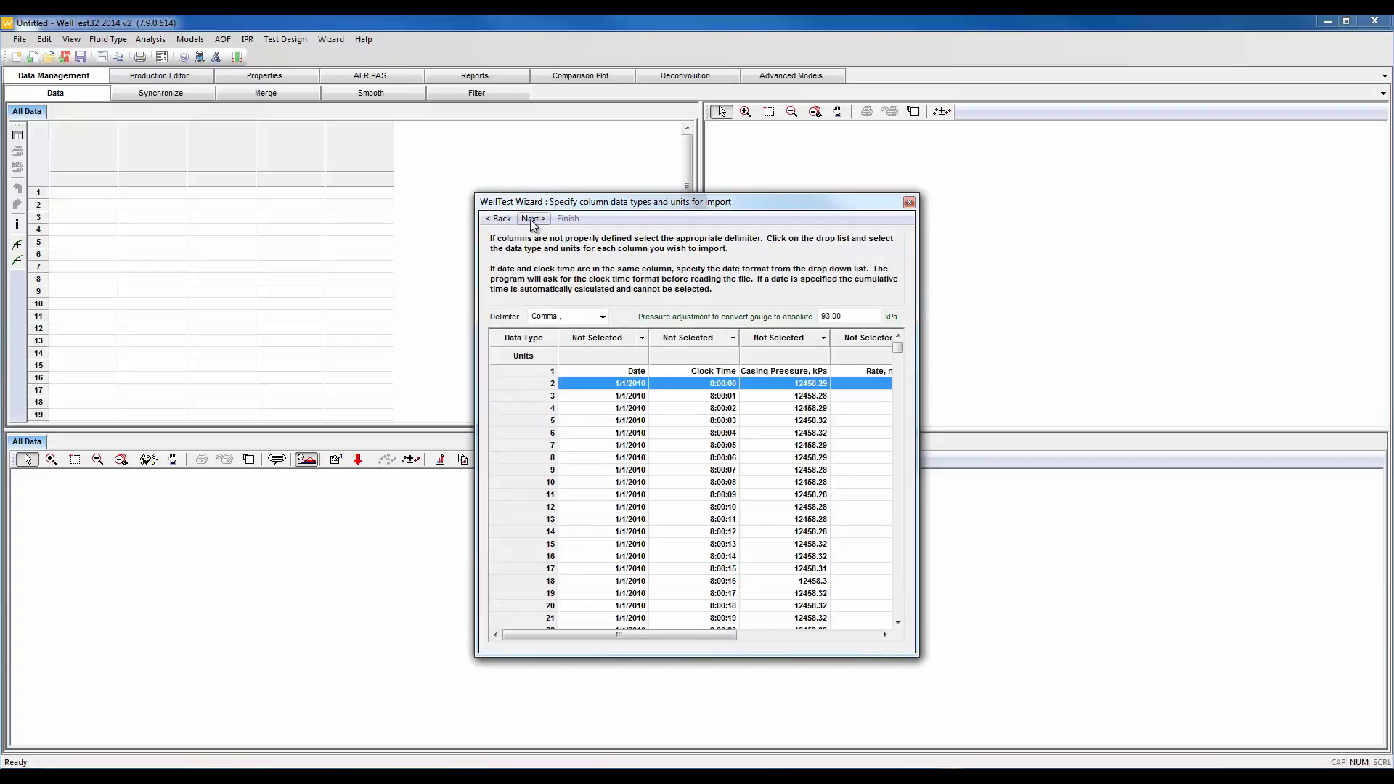
pyautogui.click(643, 339)
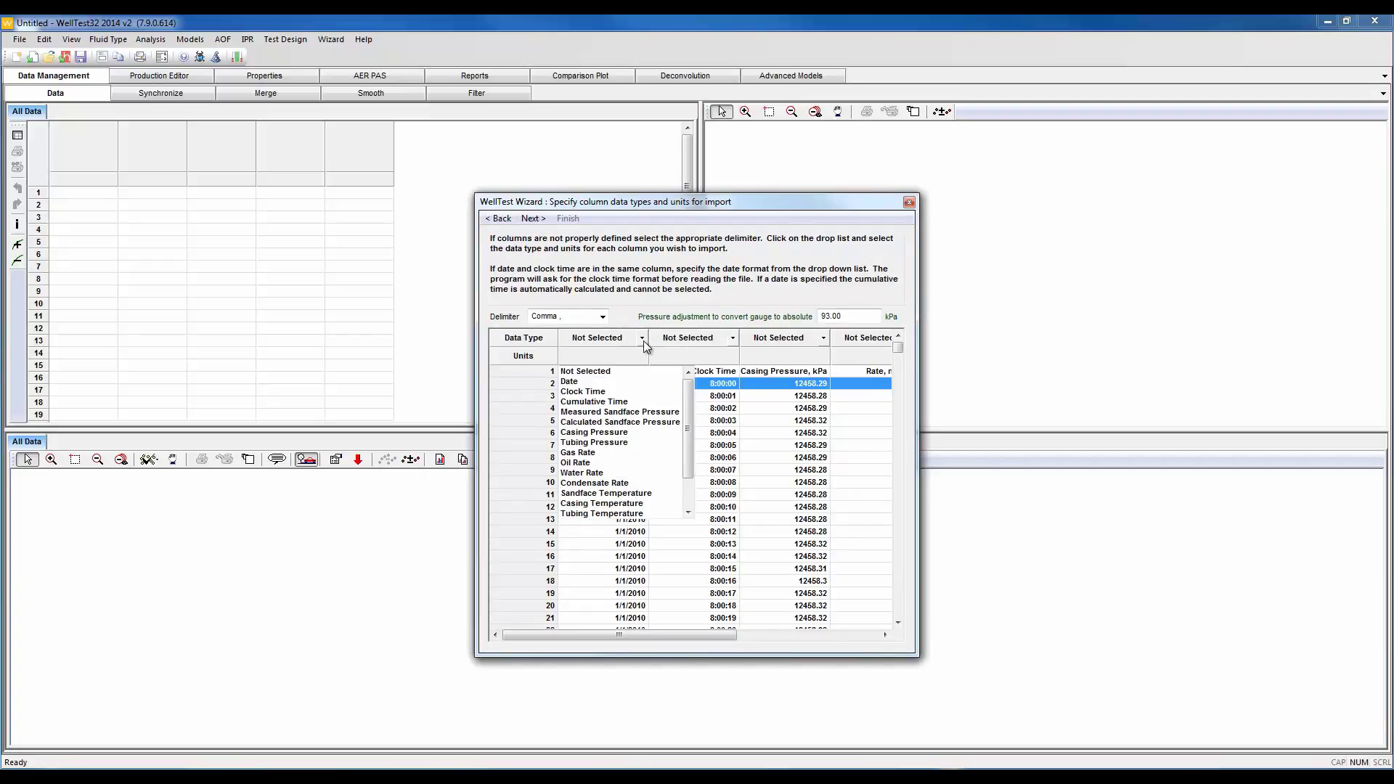
pyautogui.click(604, 383)
pyautogui.click(602, 382)
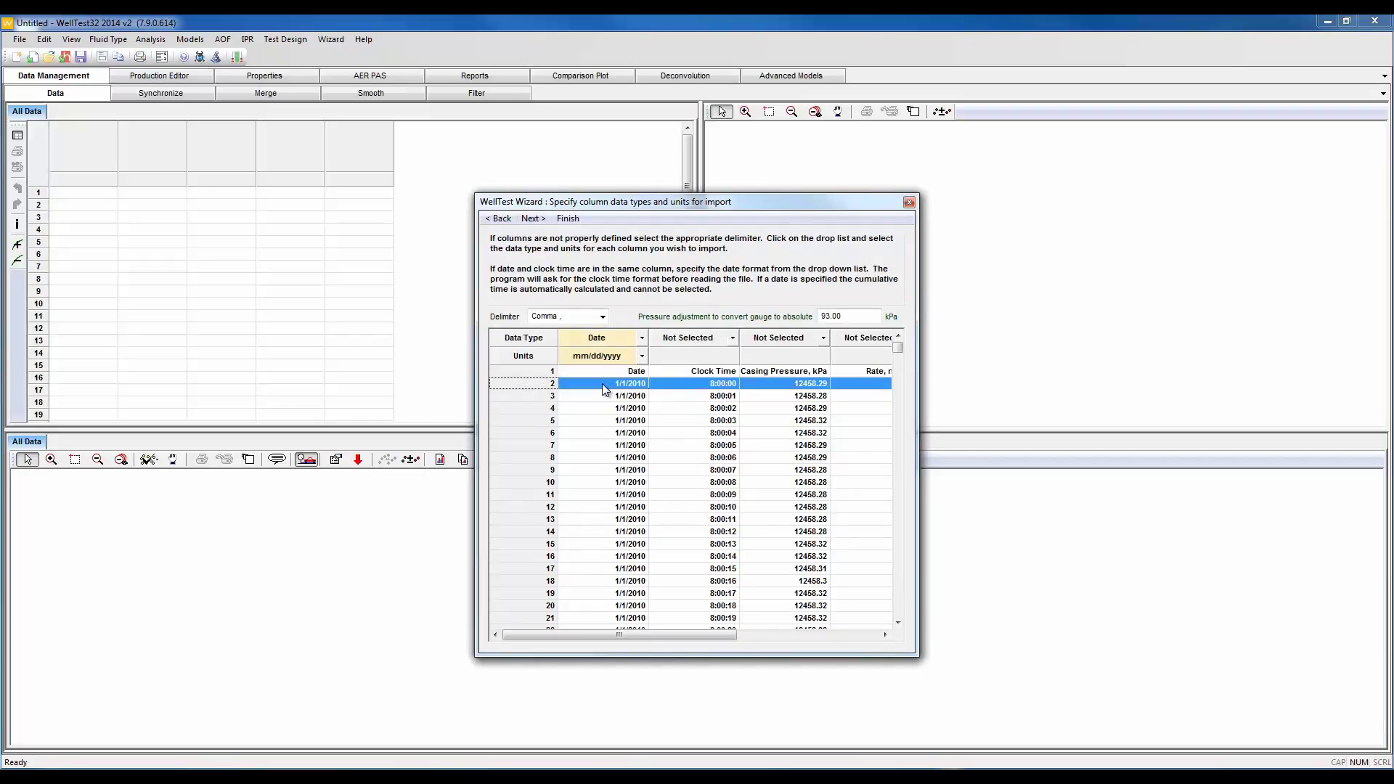
pyautogui.click(733, 339)
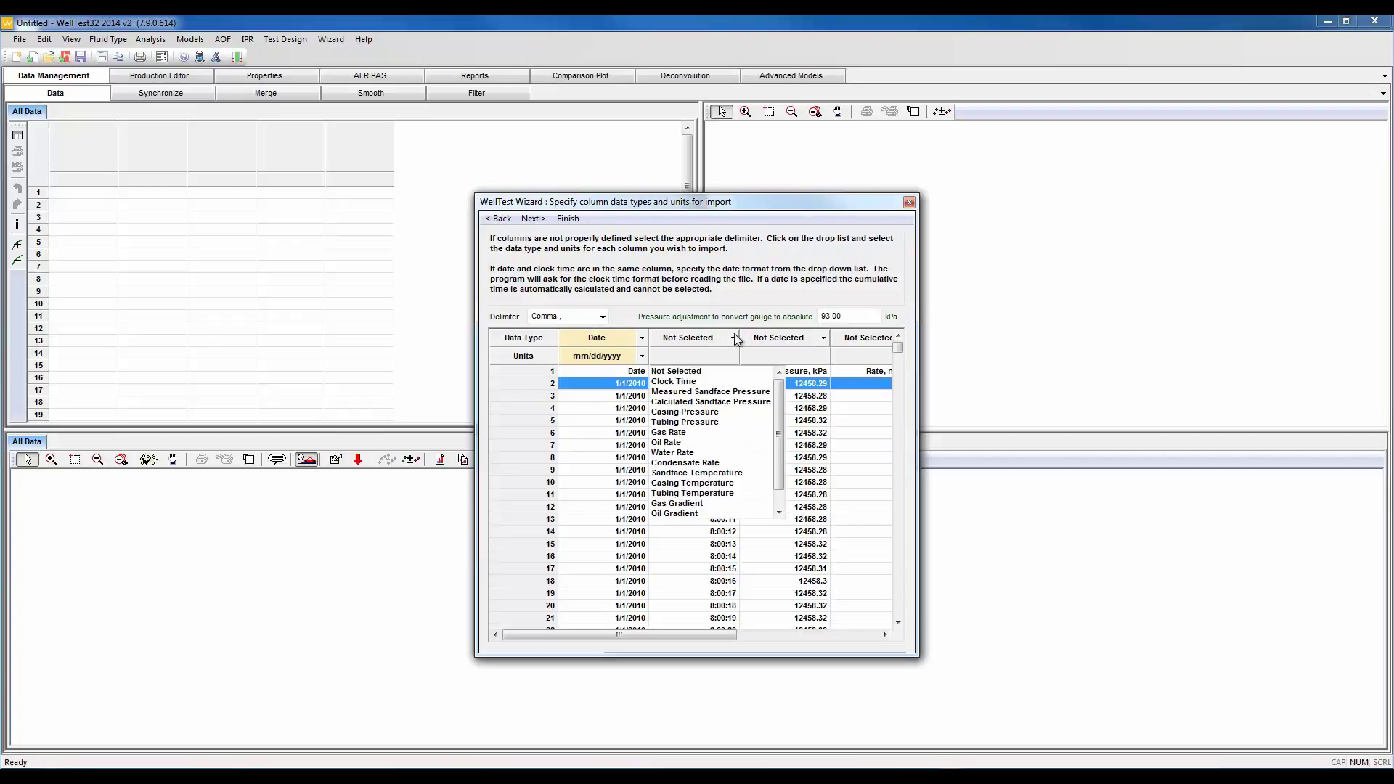
pyautogui.click(697, 382)
pyautogui.click(683, 379)
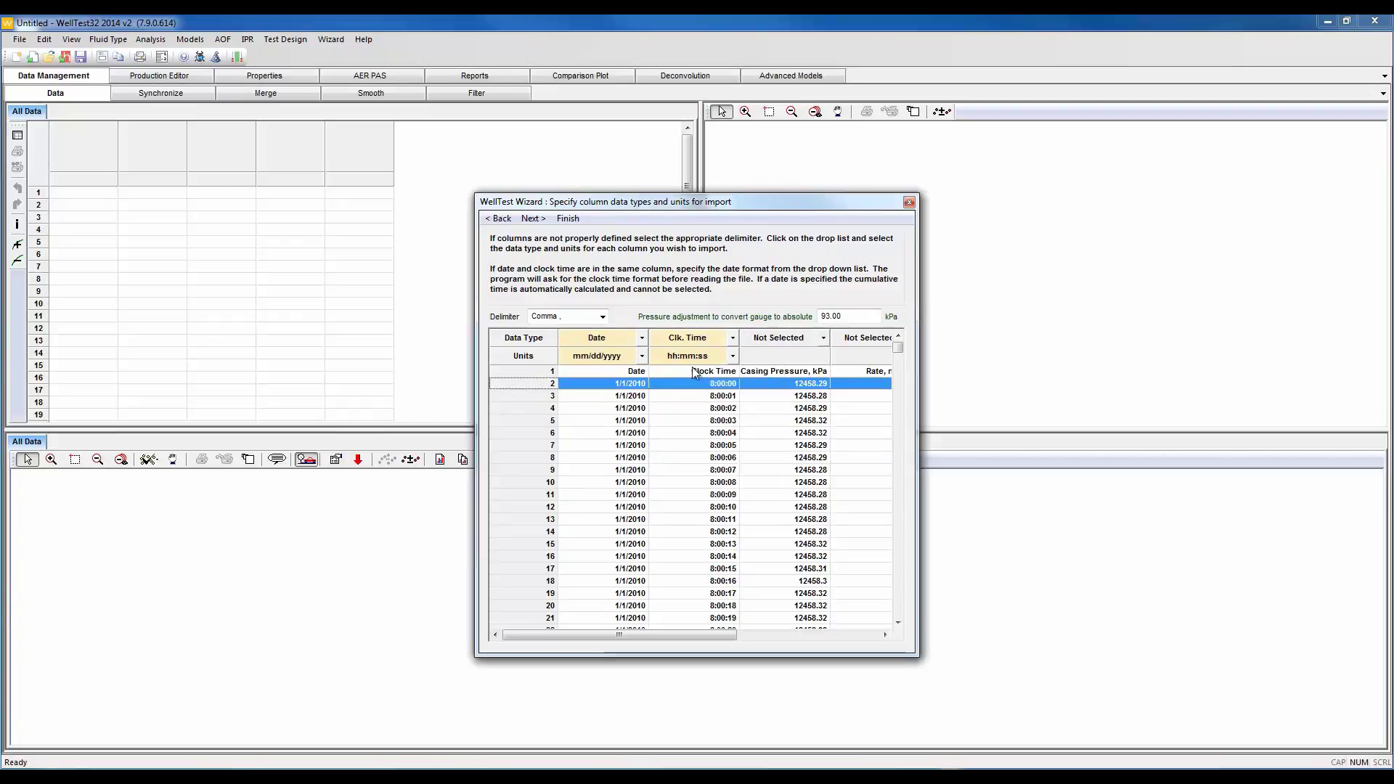
# - Set column 3 to casing pressure in kPa(a) and column 4 to Water Rate in m^3/min
pyautogui.click(823, 339)
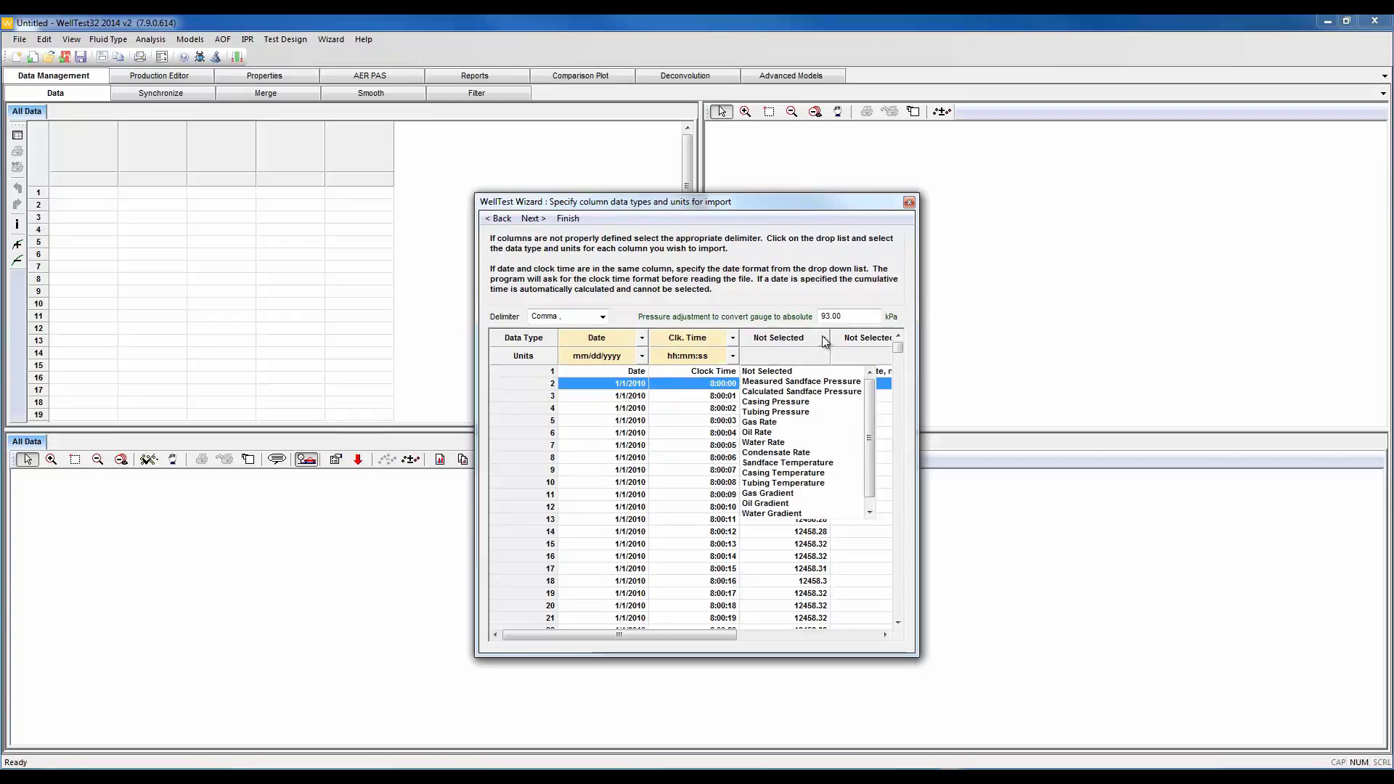
pyautogui.click(784, 405)
pyautogui.click(759, 385)
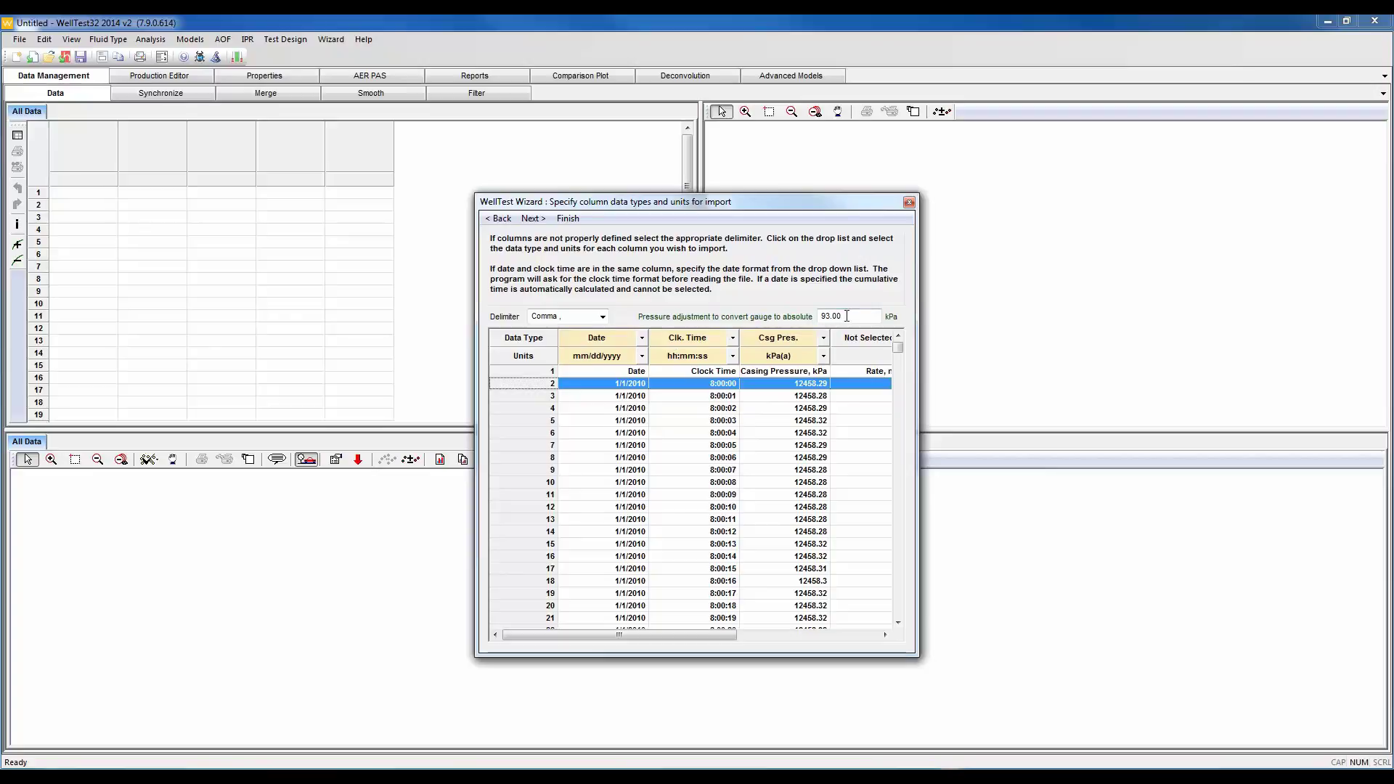
pyautogui.click(885, 635)
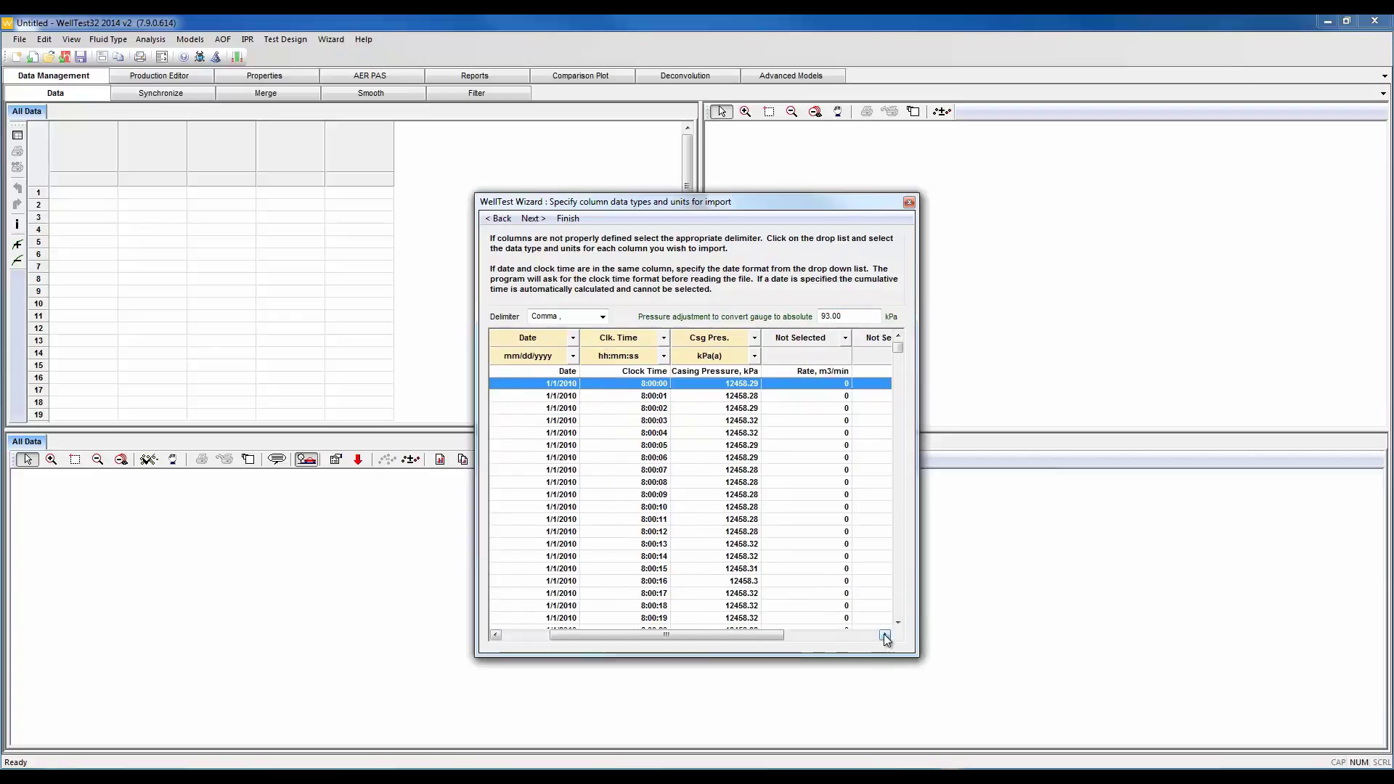
pyautogui.click(847, 338)
pyautogui.click(798, 433)
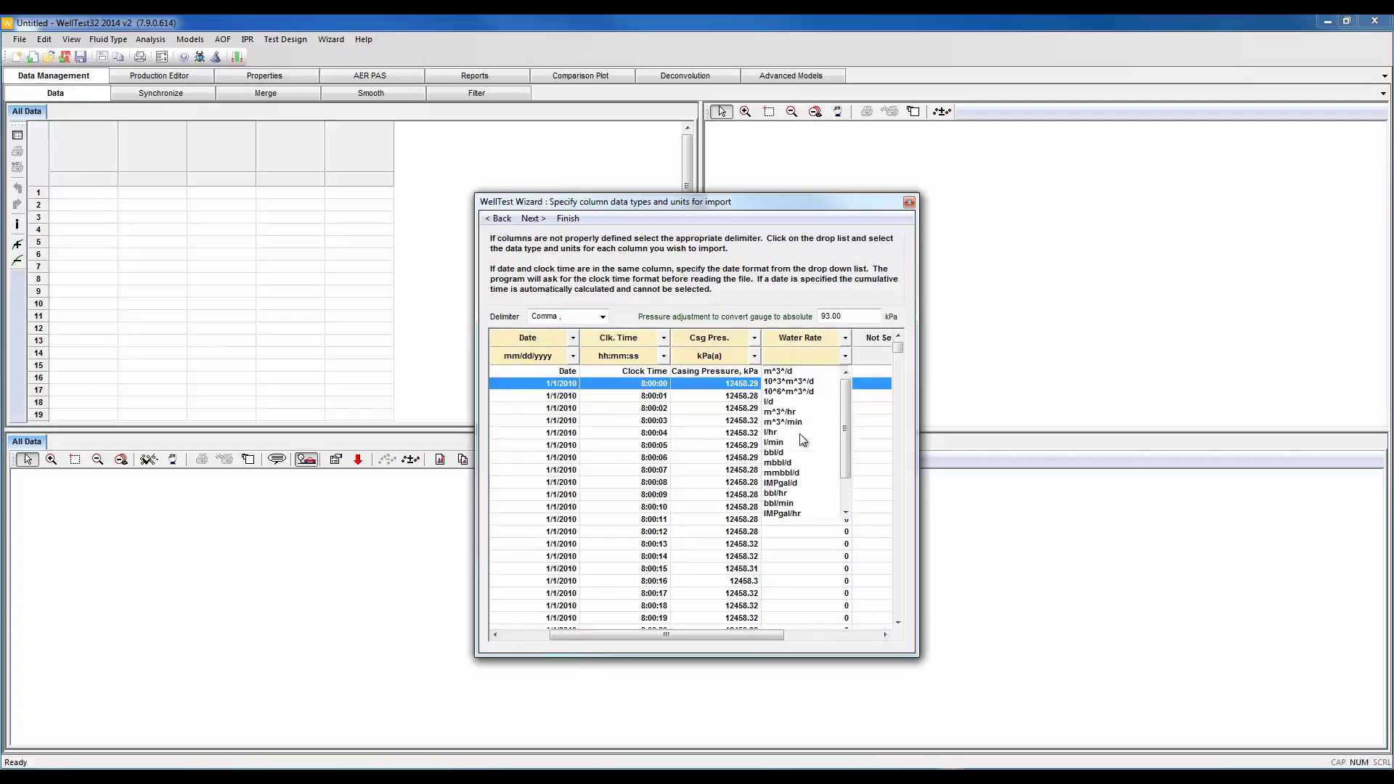
pyautogui.click(793, 422)
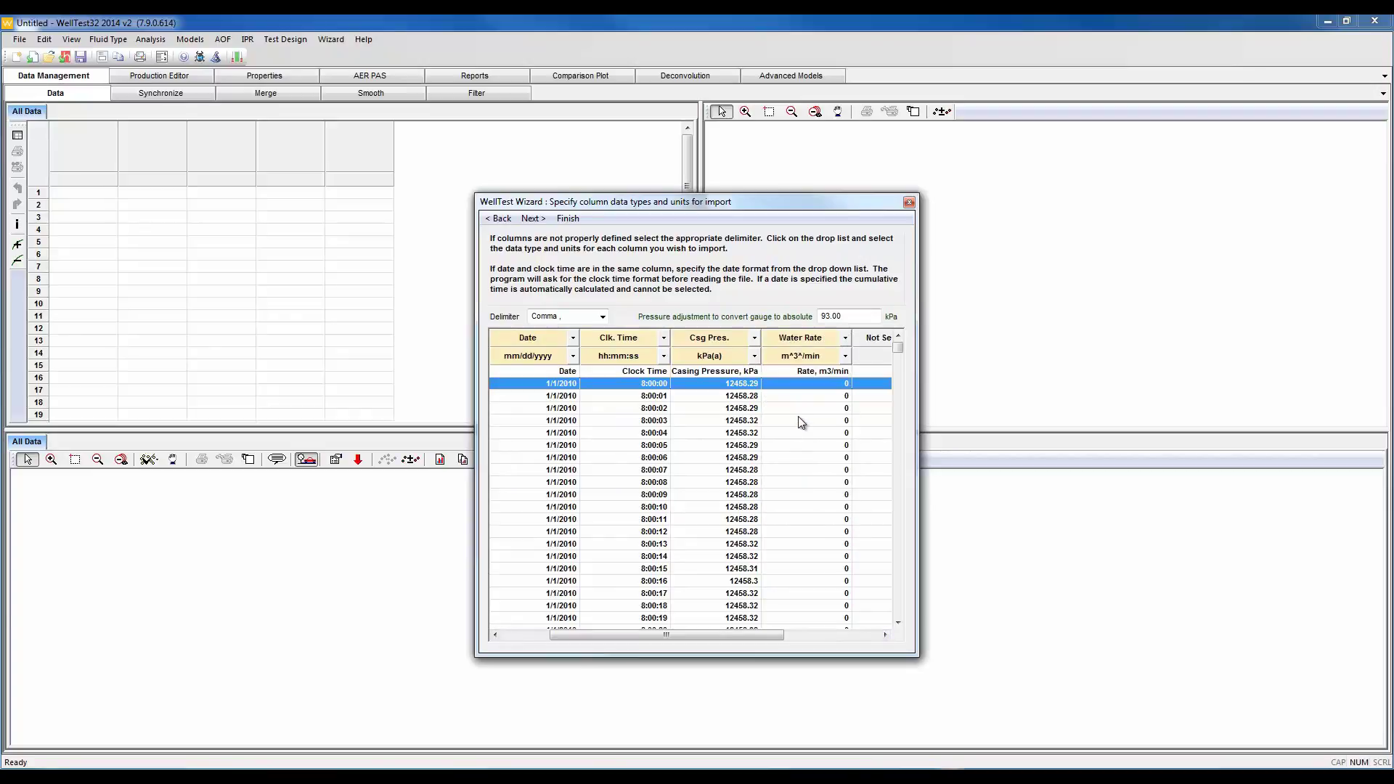
pyautogui.click(532, 219)
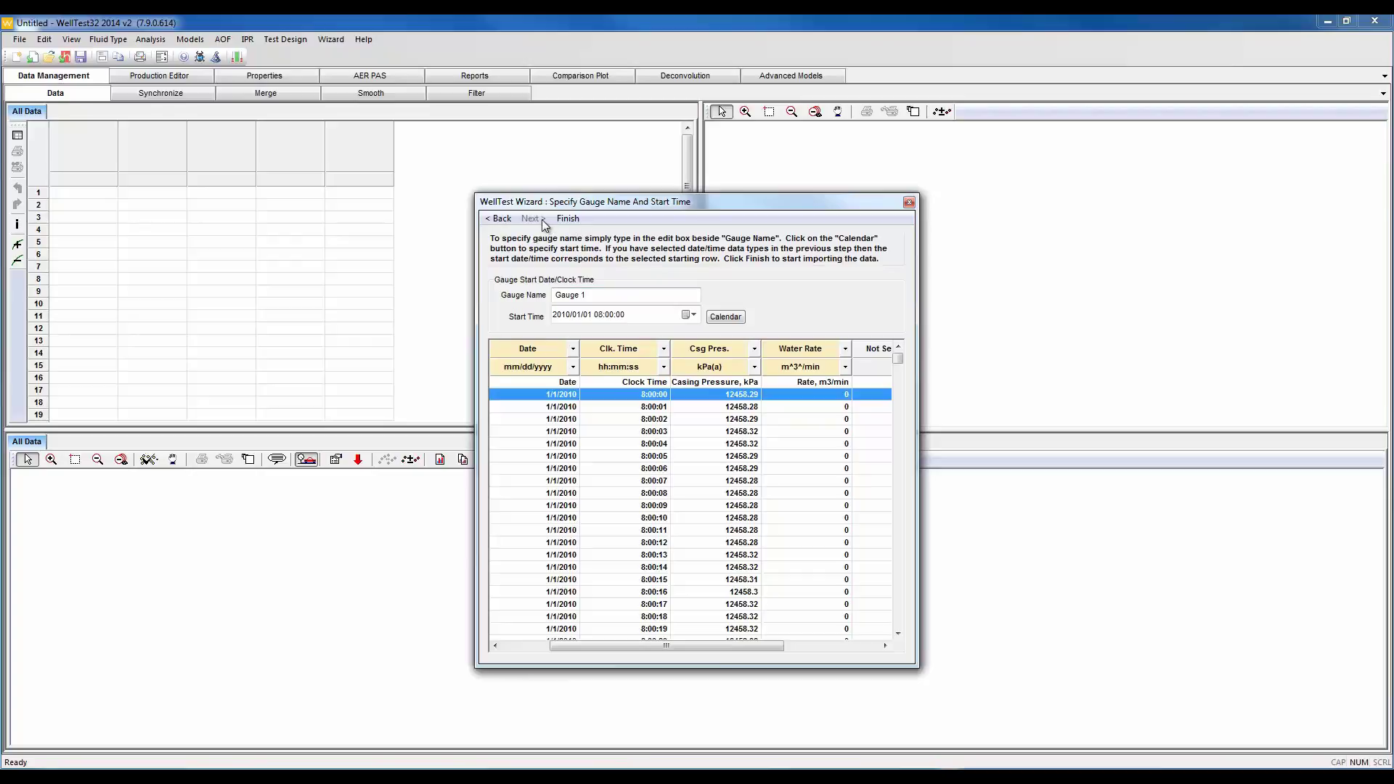
# - Finish importing as Gauge 1, decline more data, and pass the Data management page
pyautogui.click(572, 219)
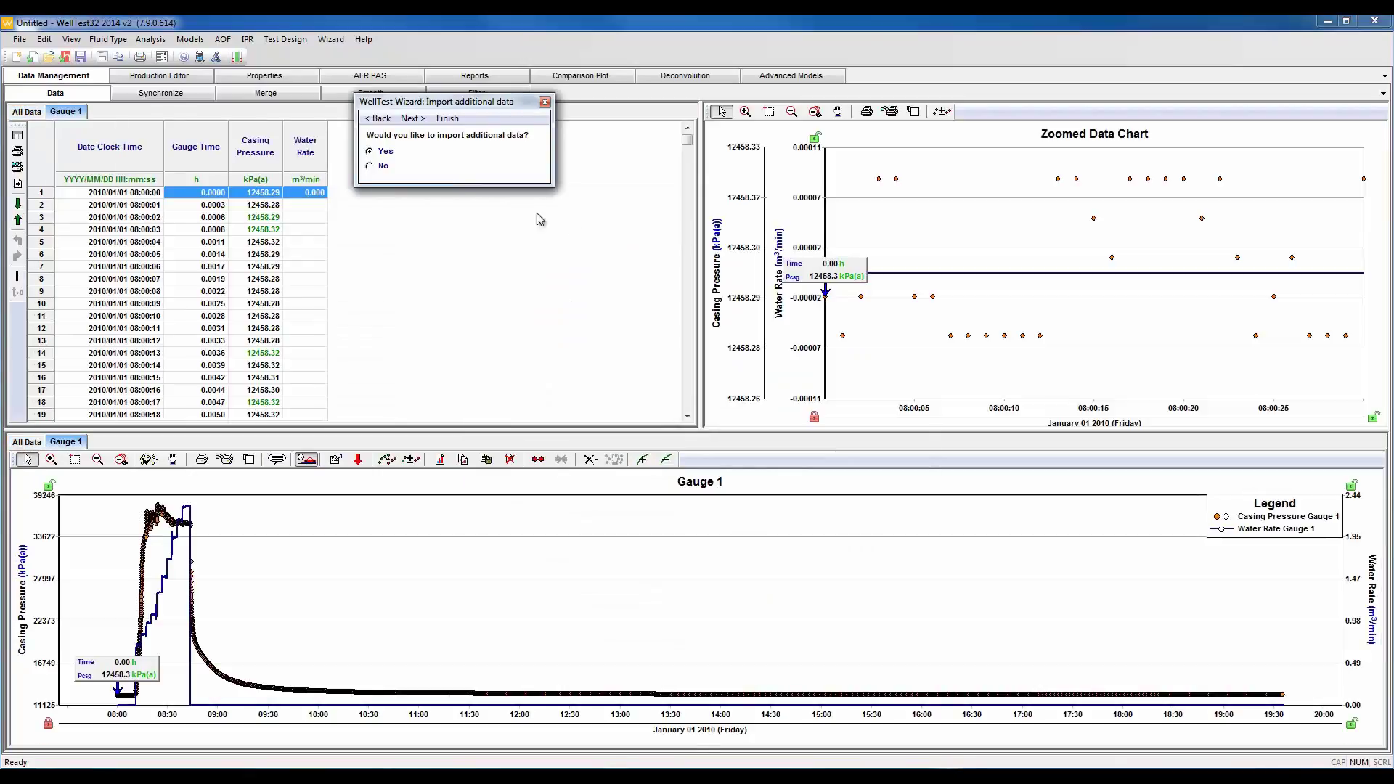
pyautogui.click(373, 168)
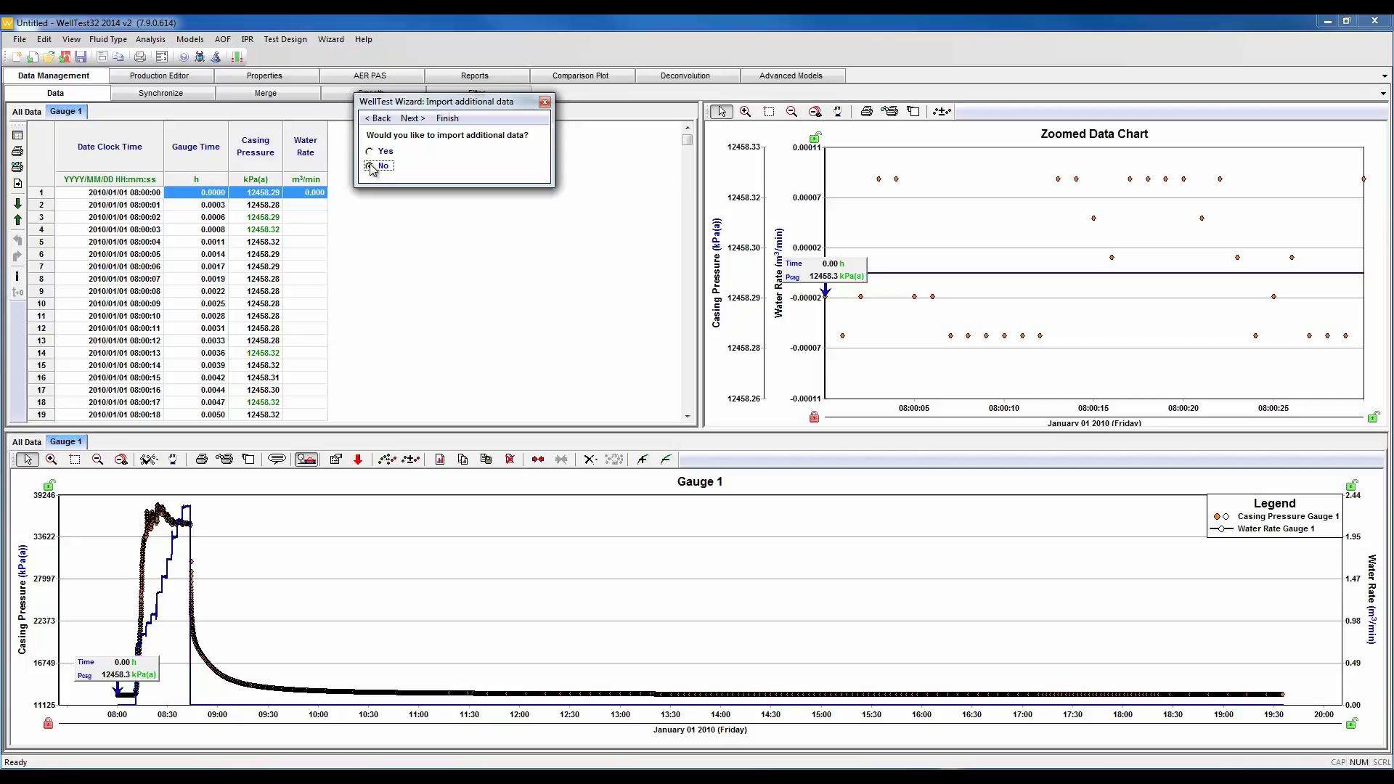
pyautogui.click(414, 119)
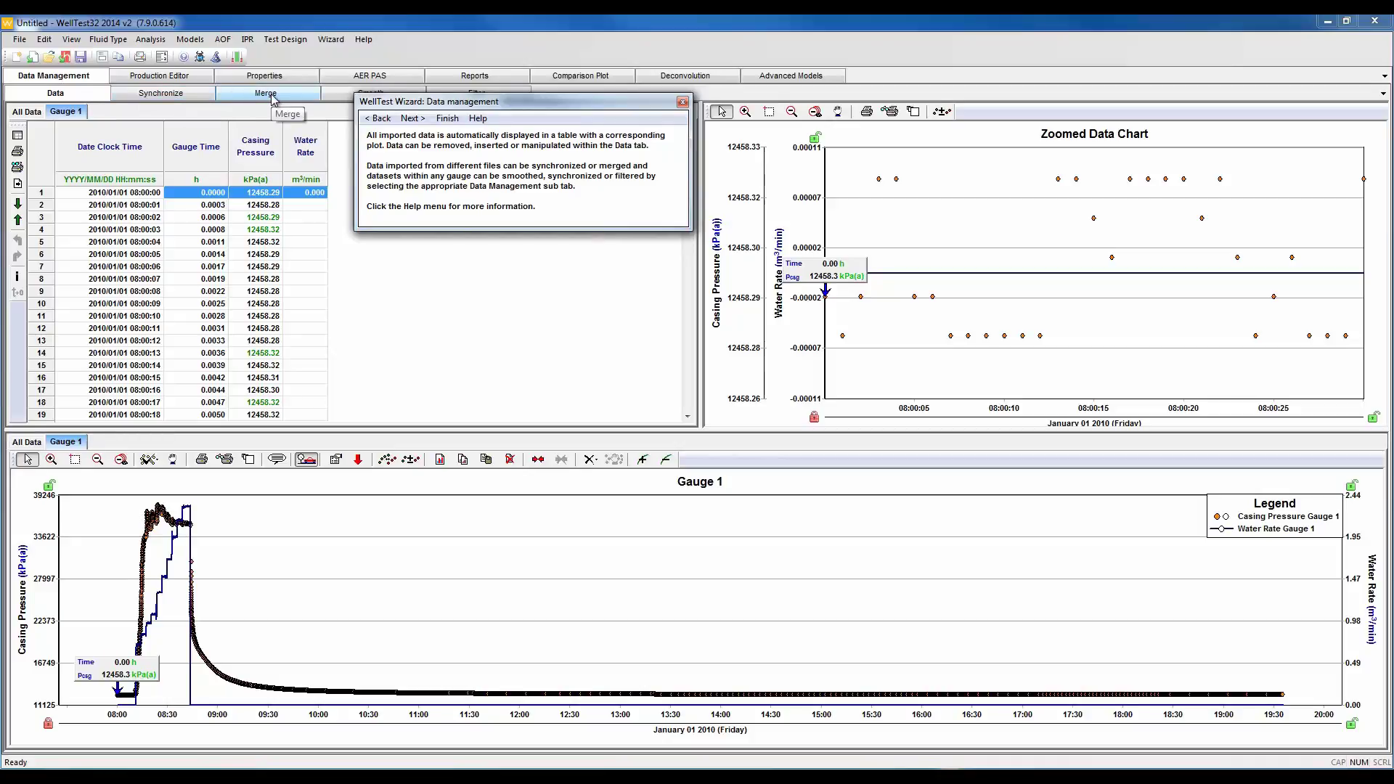
# - Keep Gauge 1 Casing Pressure as active pressure with Gauge 1 Water Rate, and confirm
pyautogui.click(410, 119)
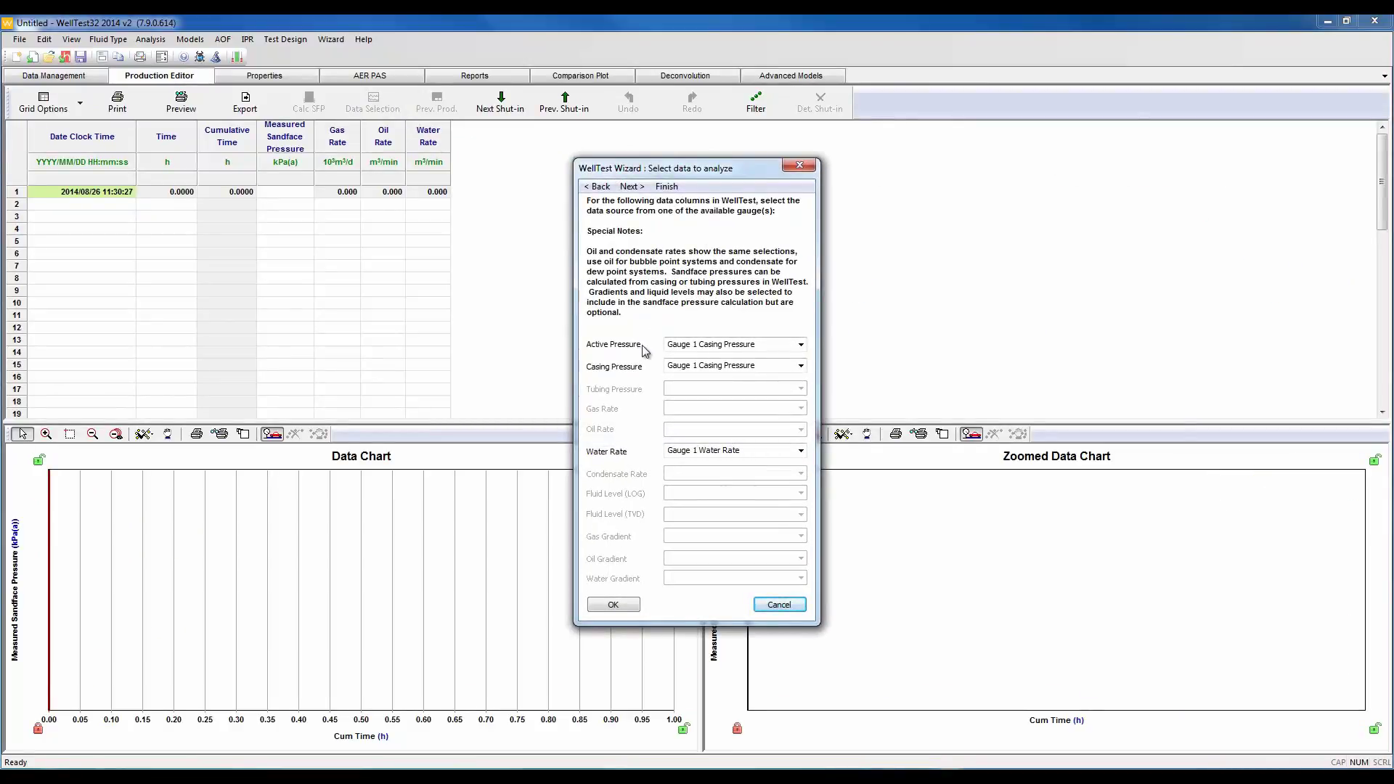
pyautogui.click(801, 345)
pyautogui.click(801, 344)
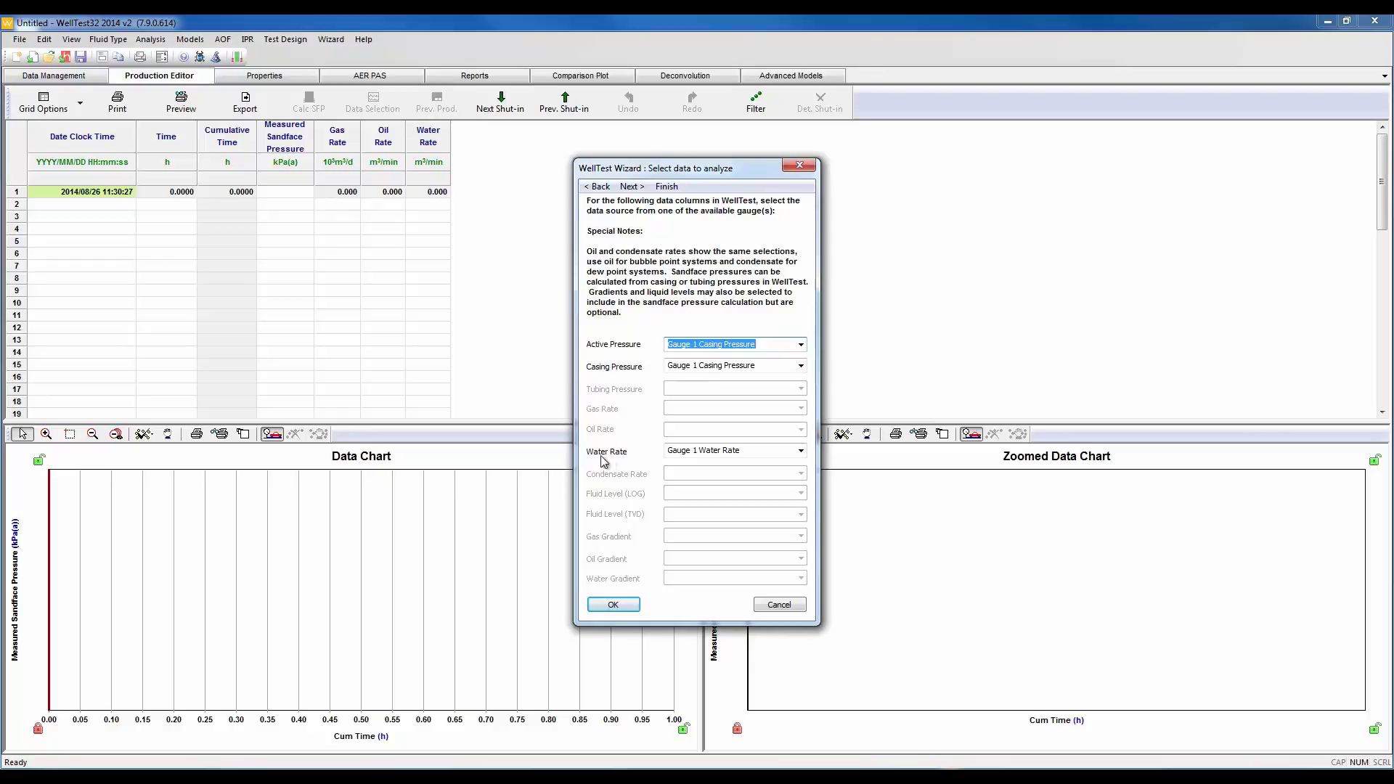
pyautogui.click(612, 606)
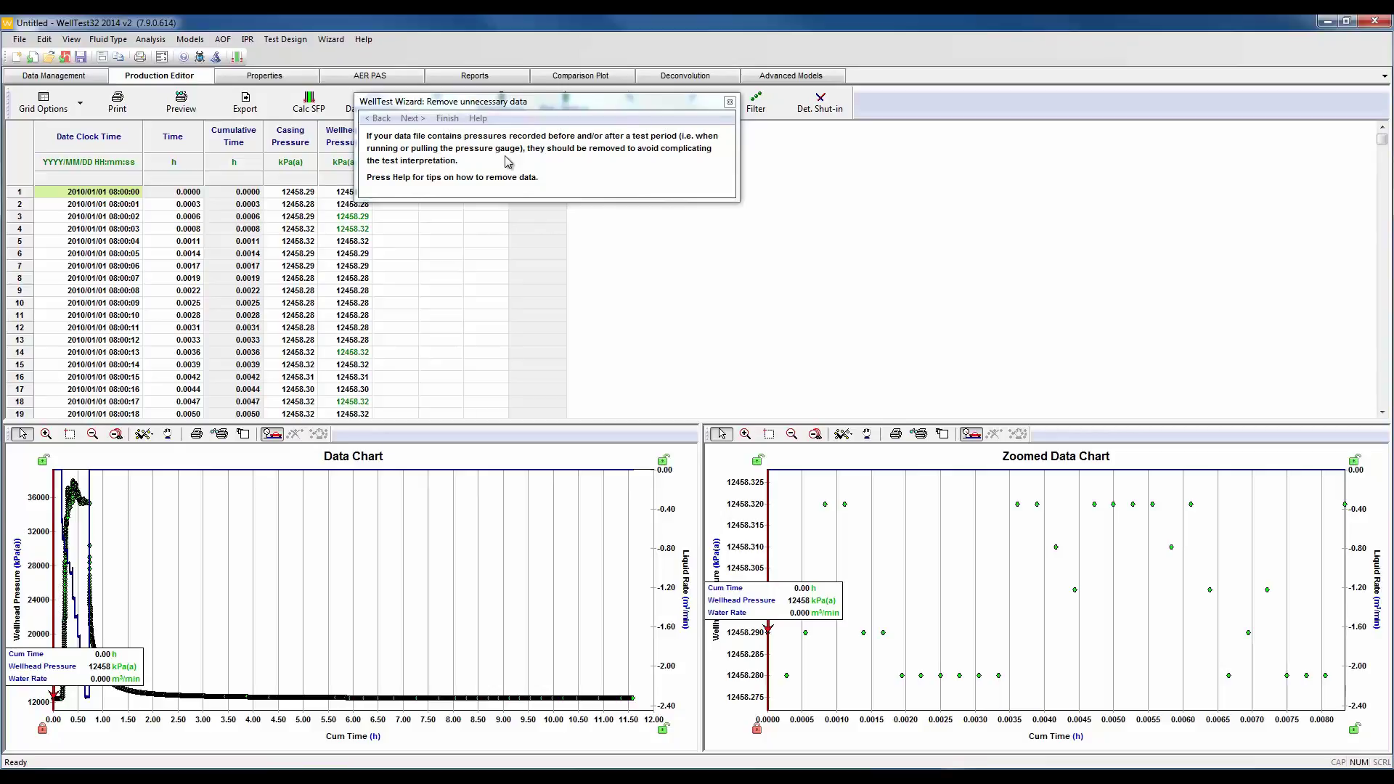
# - Advance to the shut-in points step and zoom the Data Chart to the first 1.78 hours
pyautogui.click(412, 119)
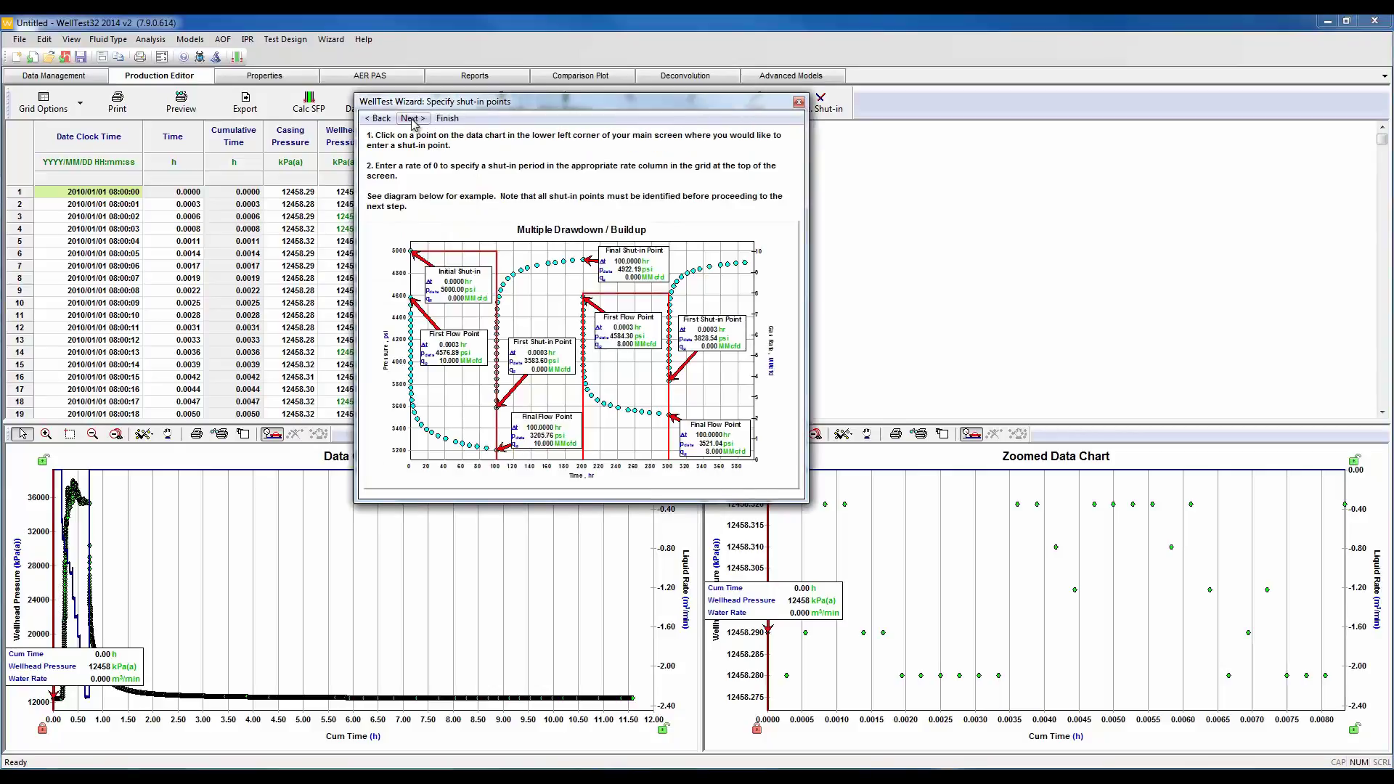
pyautogui.moveTo(519, 107); pyautogui.dragTo(686, 20)
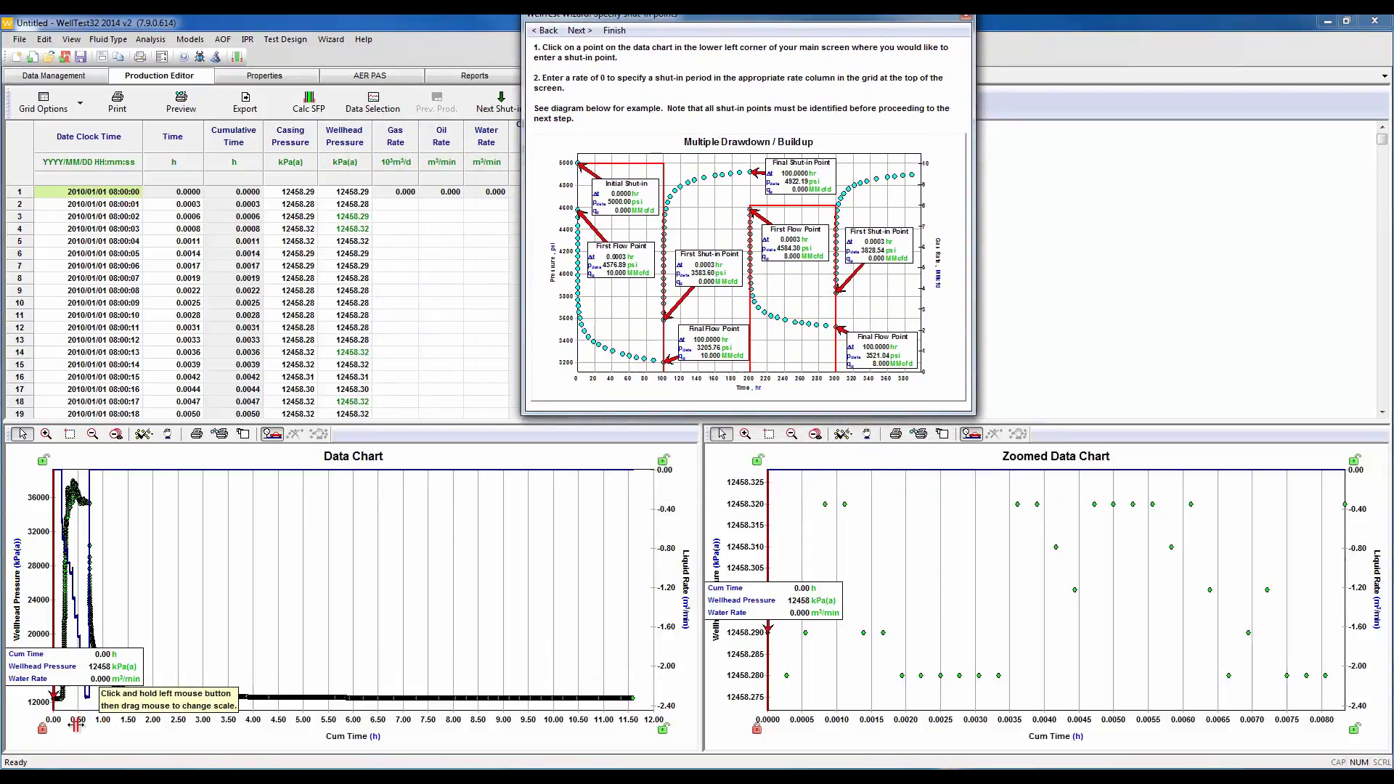
pyautogui.moveTo(80, 719); pyautogui.dragTo(403, 709)
# - Inspect the data points around the pressure drop near 0.7264–0.7336 h
pyautogui.click(614, 503)
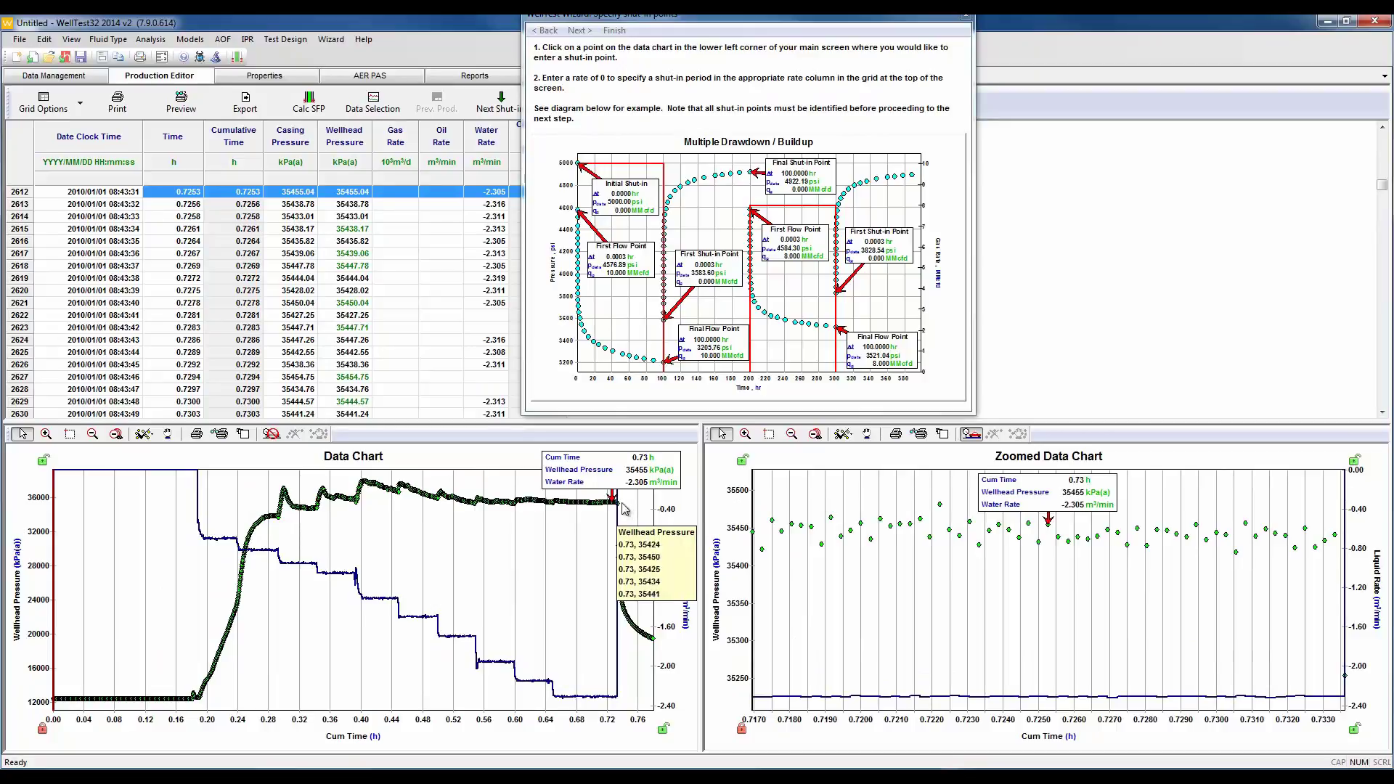
pyautogui.click(617, 502)
pyautogui.moveTo(988, 491); pyautogui.dragTo(1117, 488)
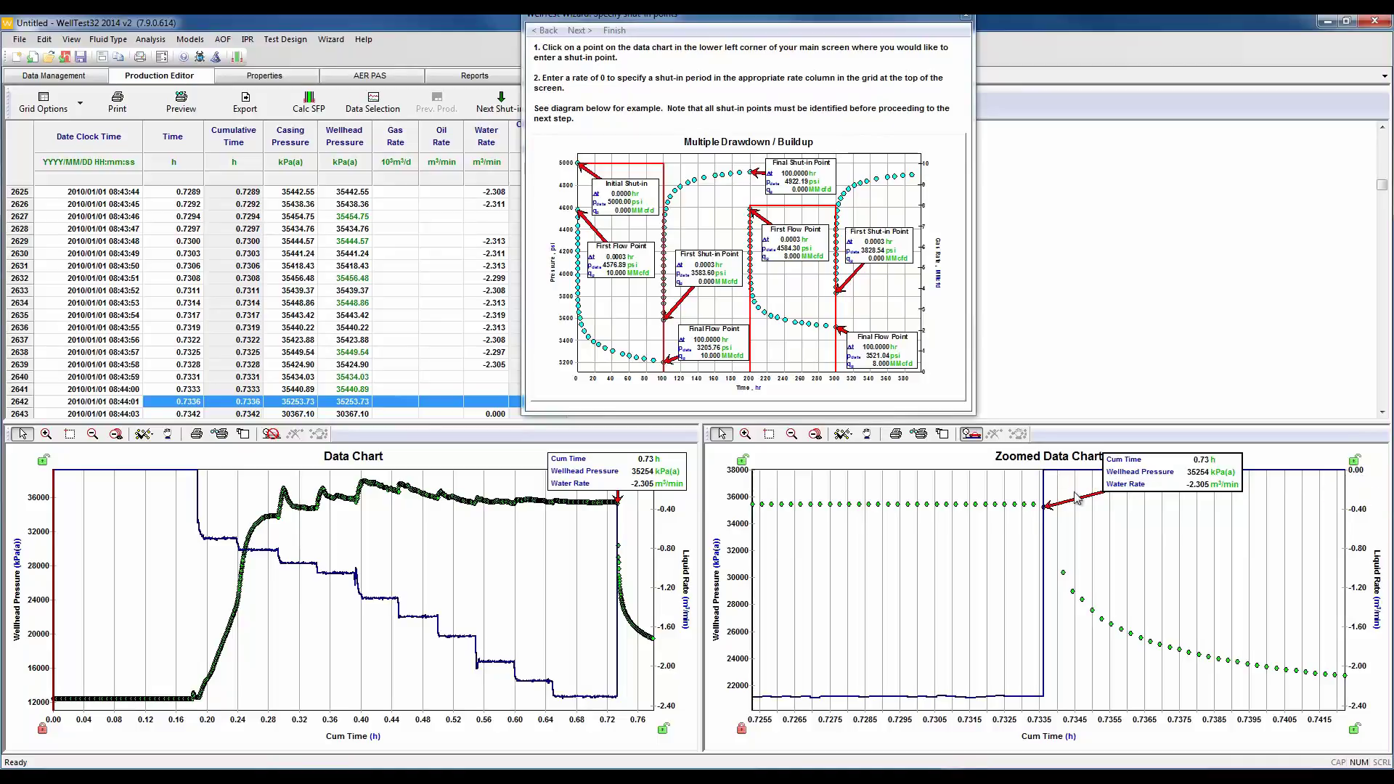
pyautogui.moveTo(1040, 510)
pyautogui.click(614, 503)
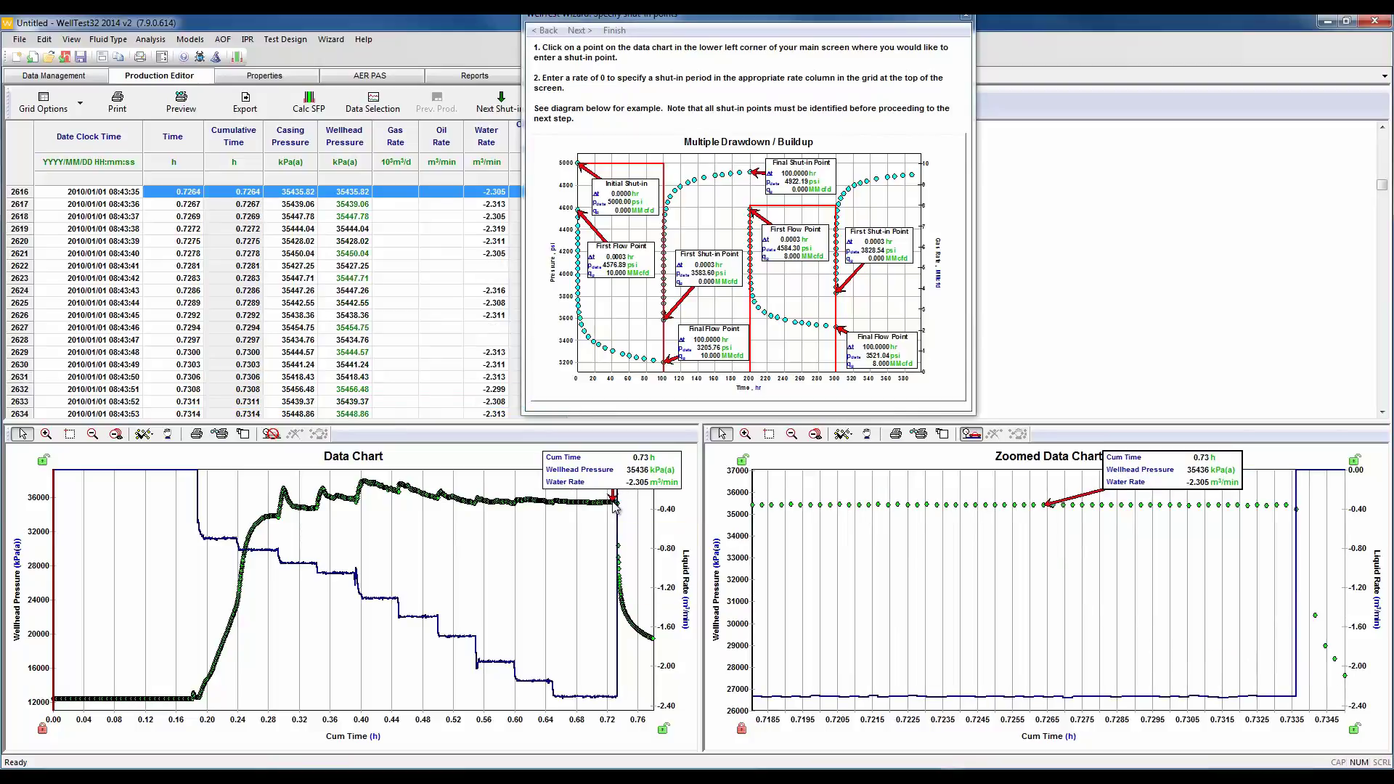
pyautogui.click(616, 502)
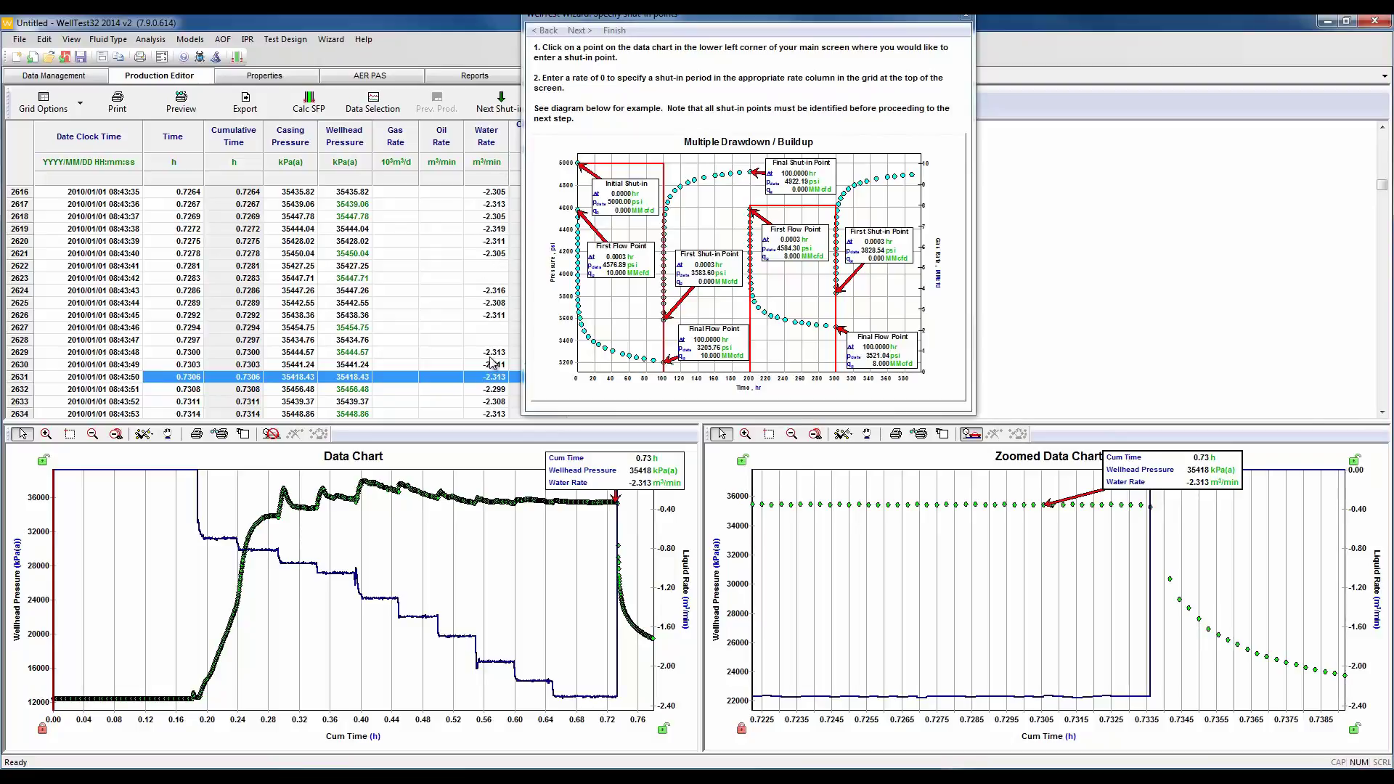
# - Place the Start of Injection line at about 0.26 h and choose Gas as reservoir fluid
pyautogui.click(578, 31)
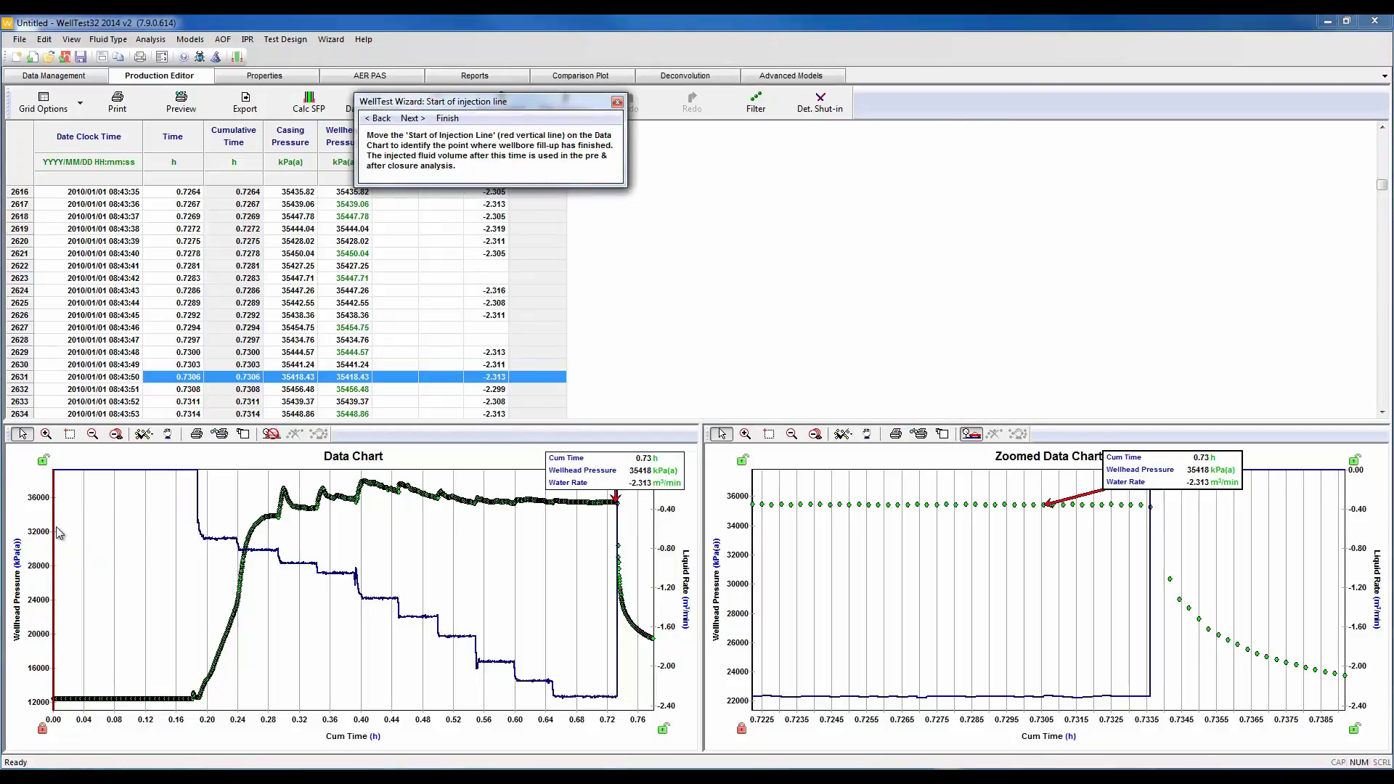
pyautogui.moveTo(50, 524); pyautogui.dragTo(249, 540)
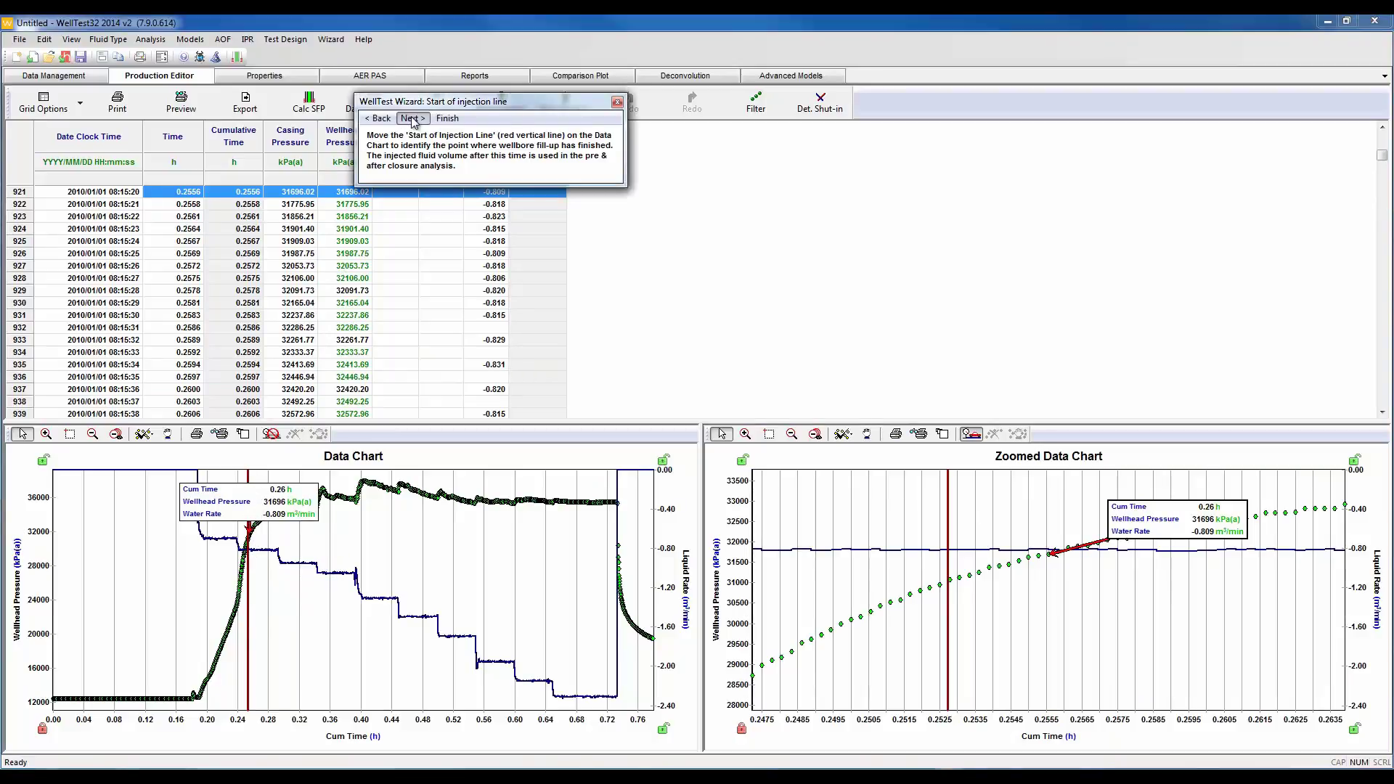
pyautogui.click(411, 118)
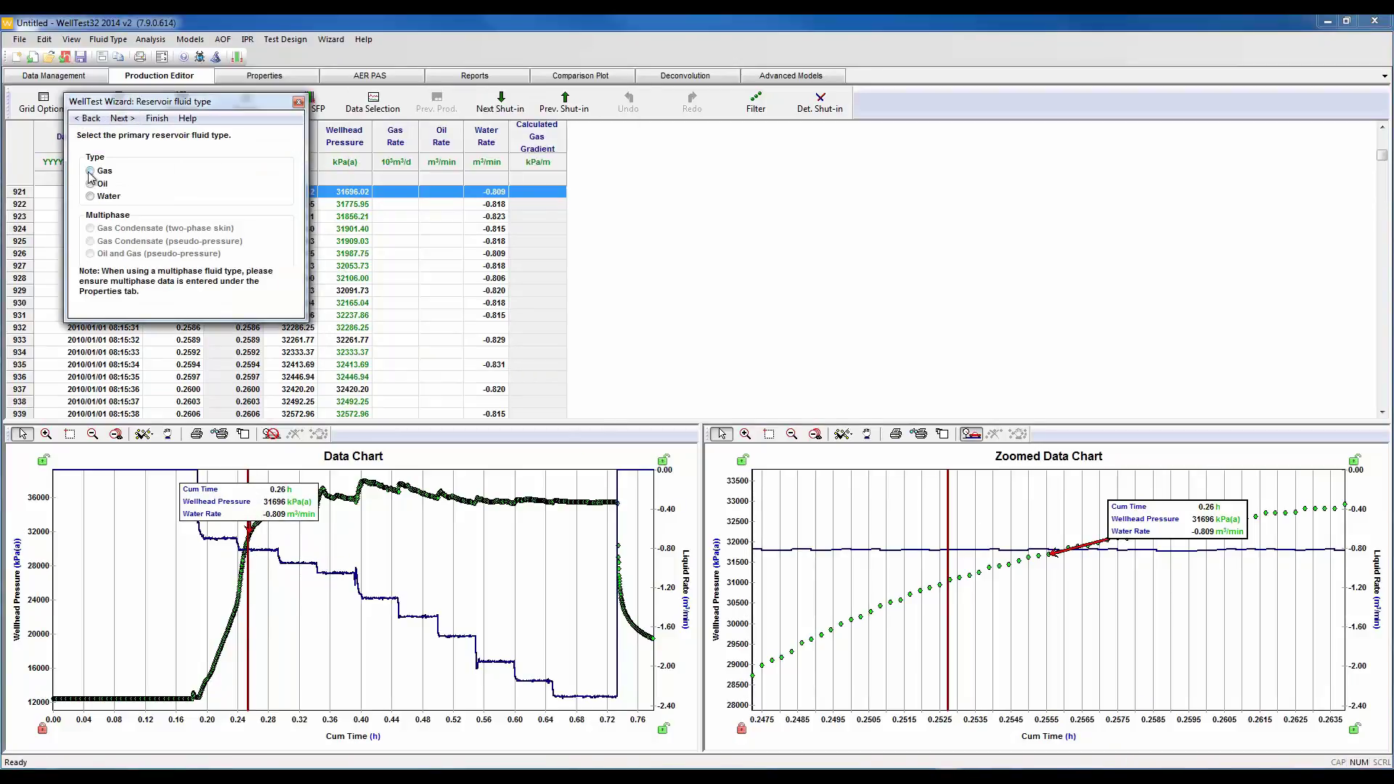
pyautogui.click(90, 171)
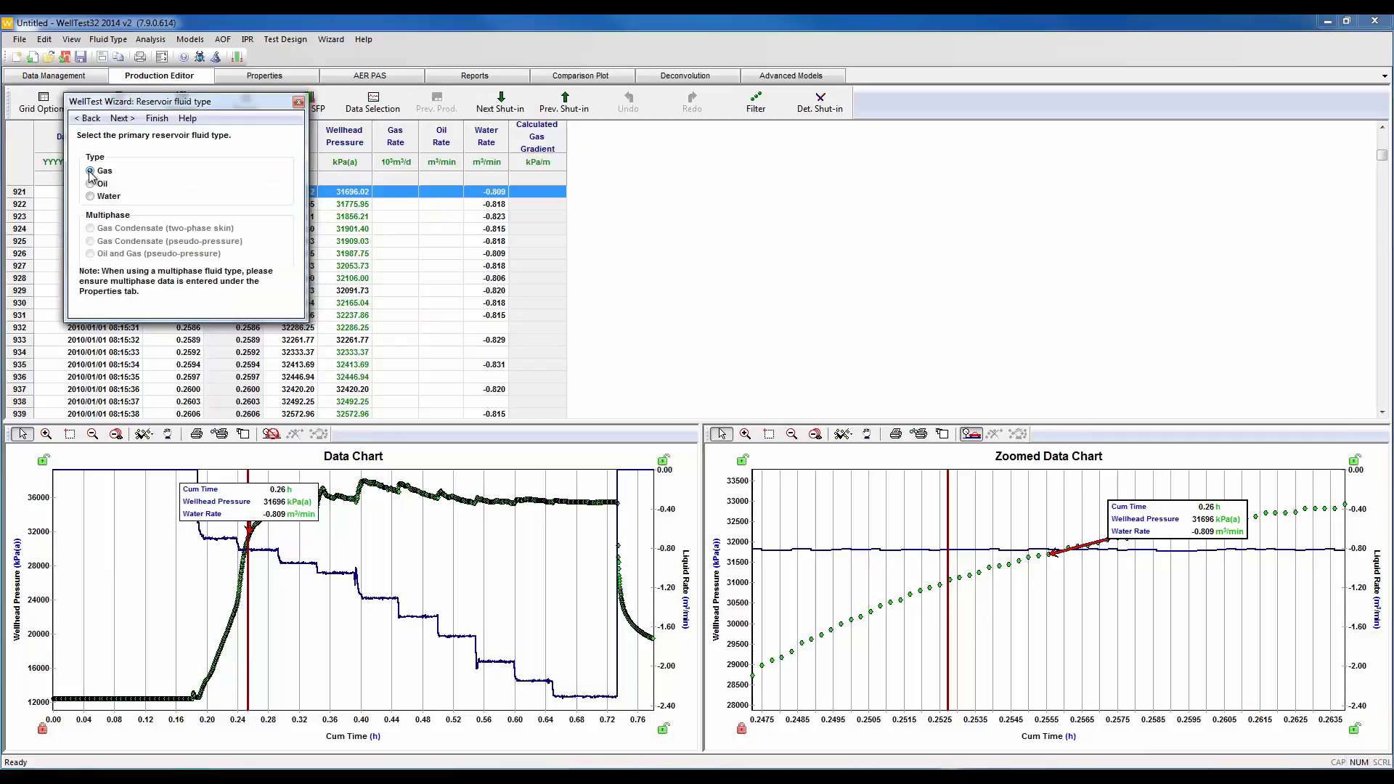
pyautogui.click(121, 123)
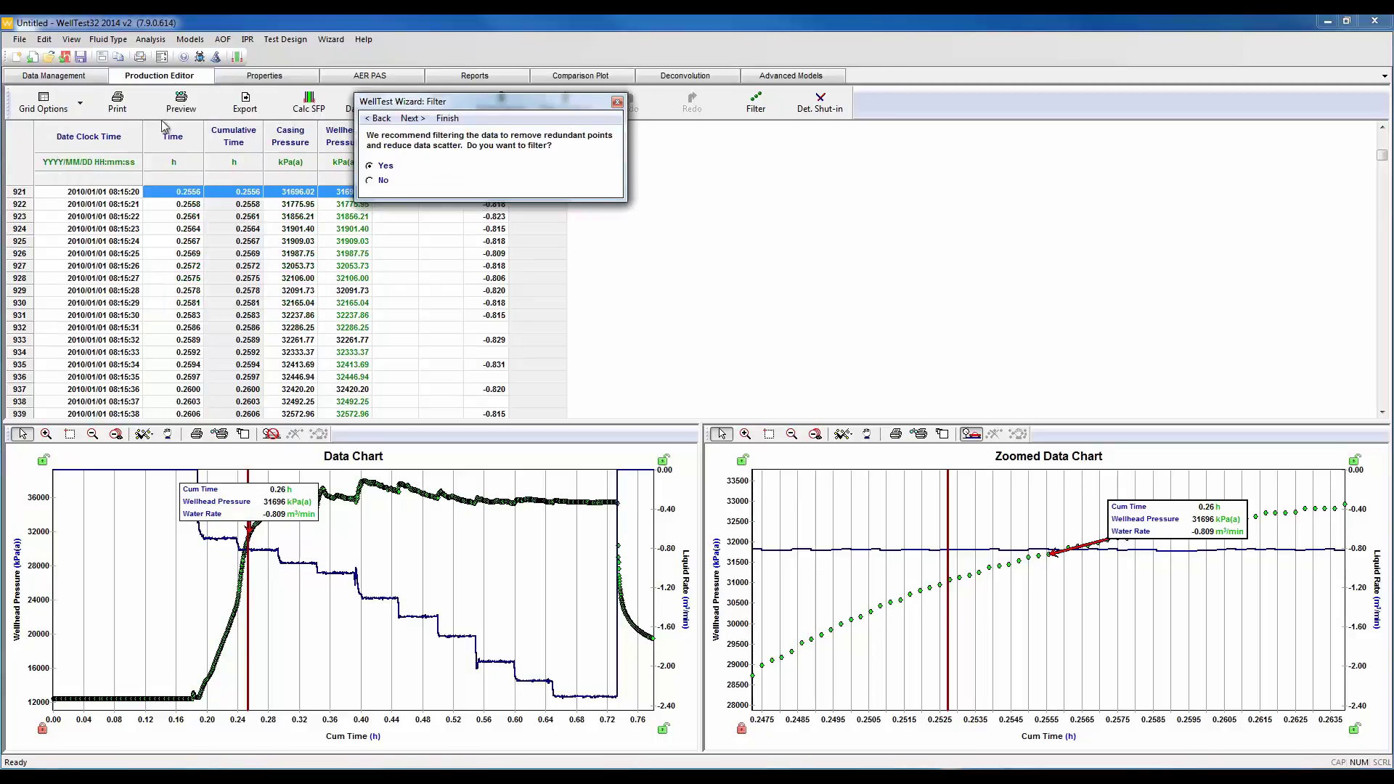
# - Apply the default data filter, keeping 3988 of 14936 points
pyautogui.click(412, 119)
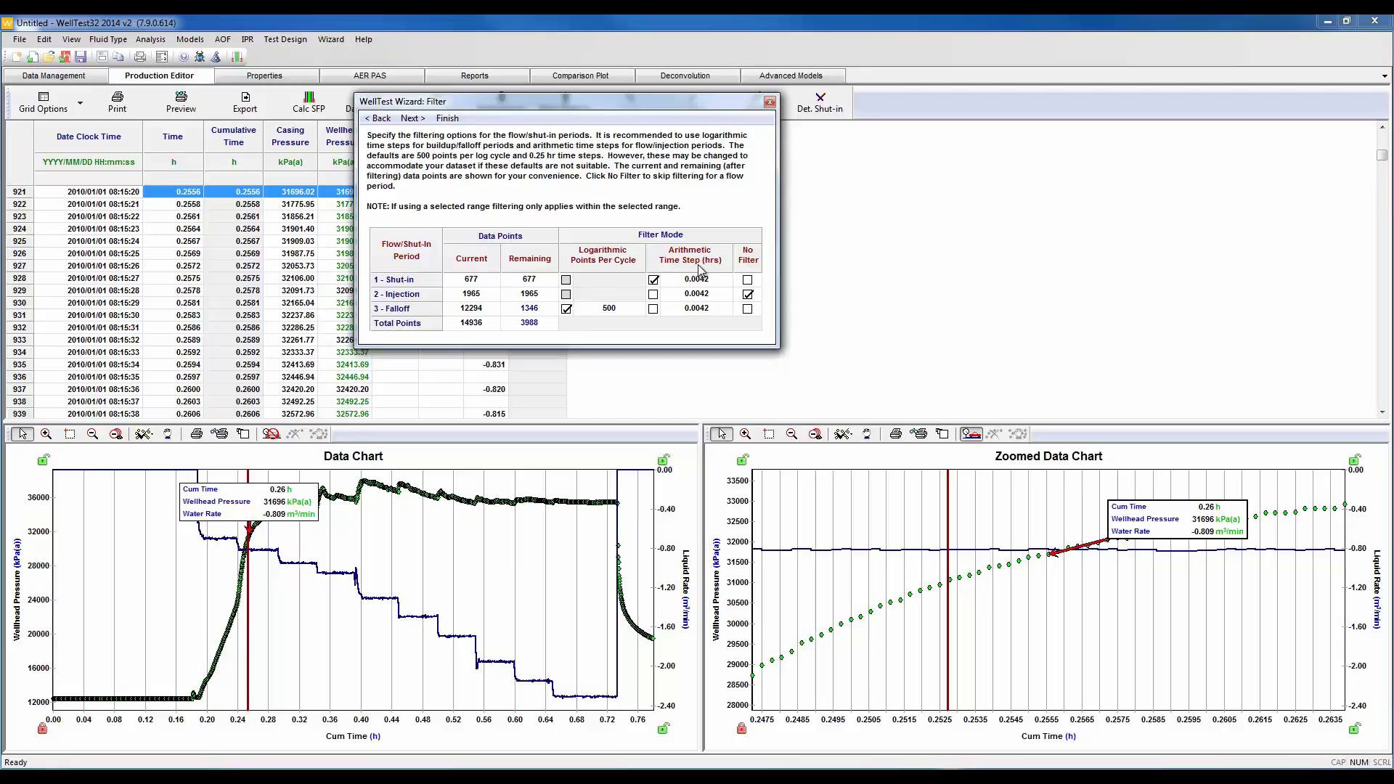
pyautogui.click(411, 119)
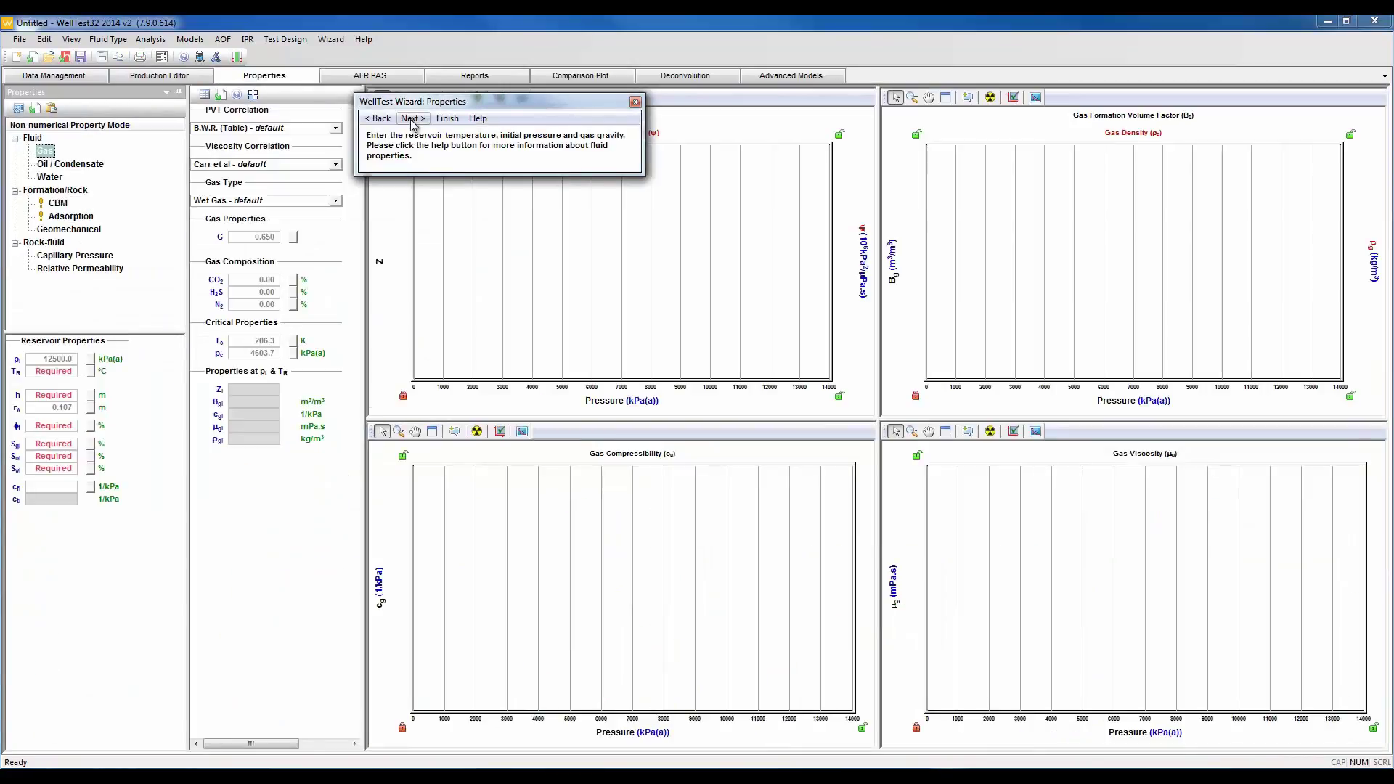
# - Enter reservoir temperature 76 °C, thickness 5 m, porosity 10%, gas saturation 80%, oil saturation 0
pyautogui.click(64, 379)
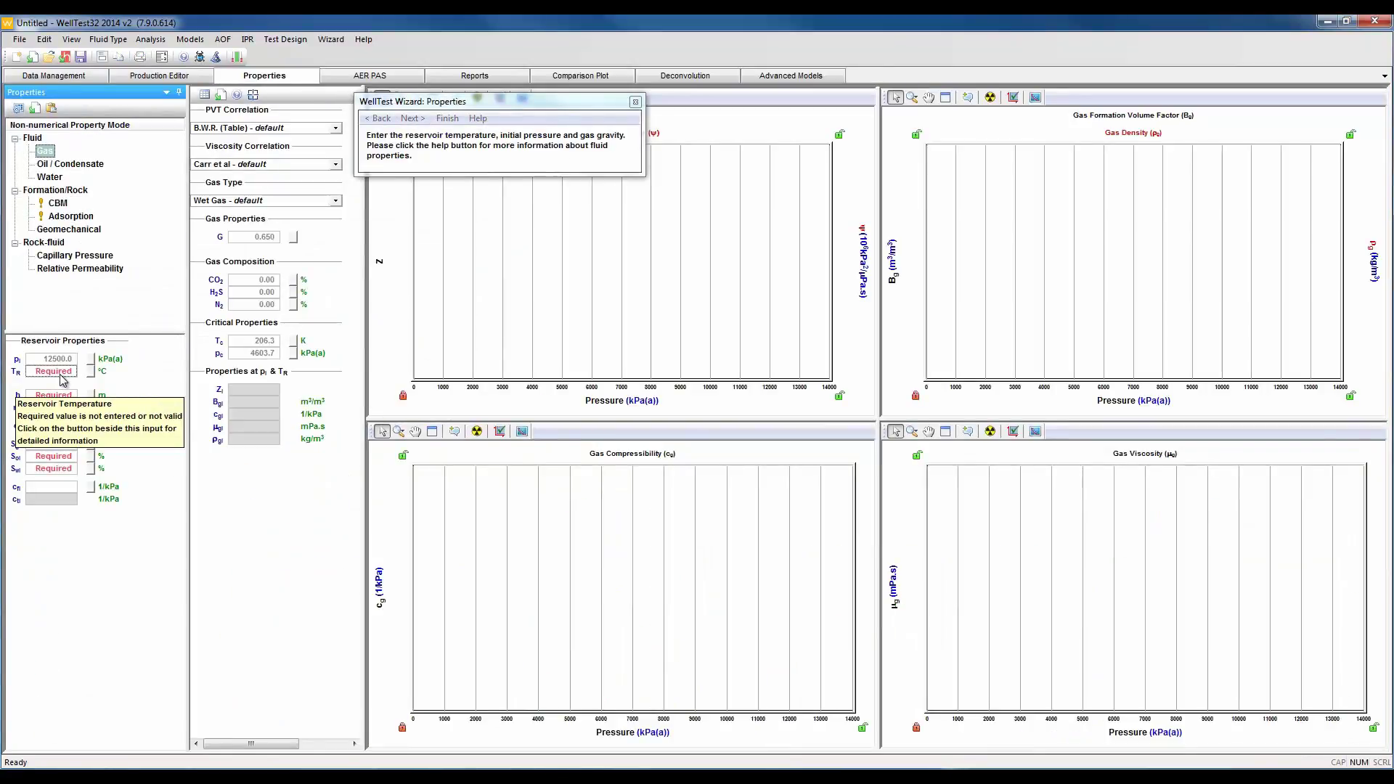
pyautogui.click(61, 374)
pyautogui.write('76')
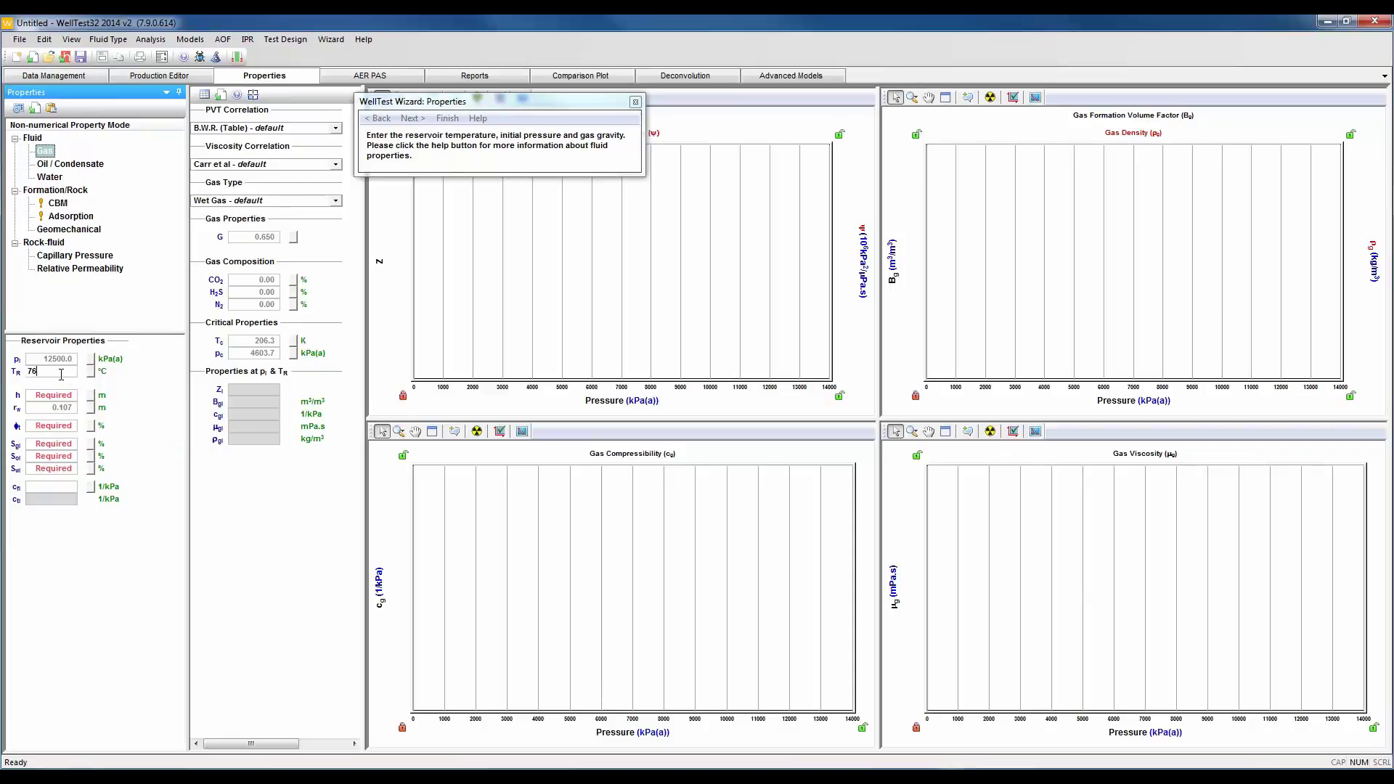
pyautogui.press('Tab')
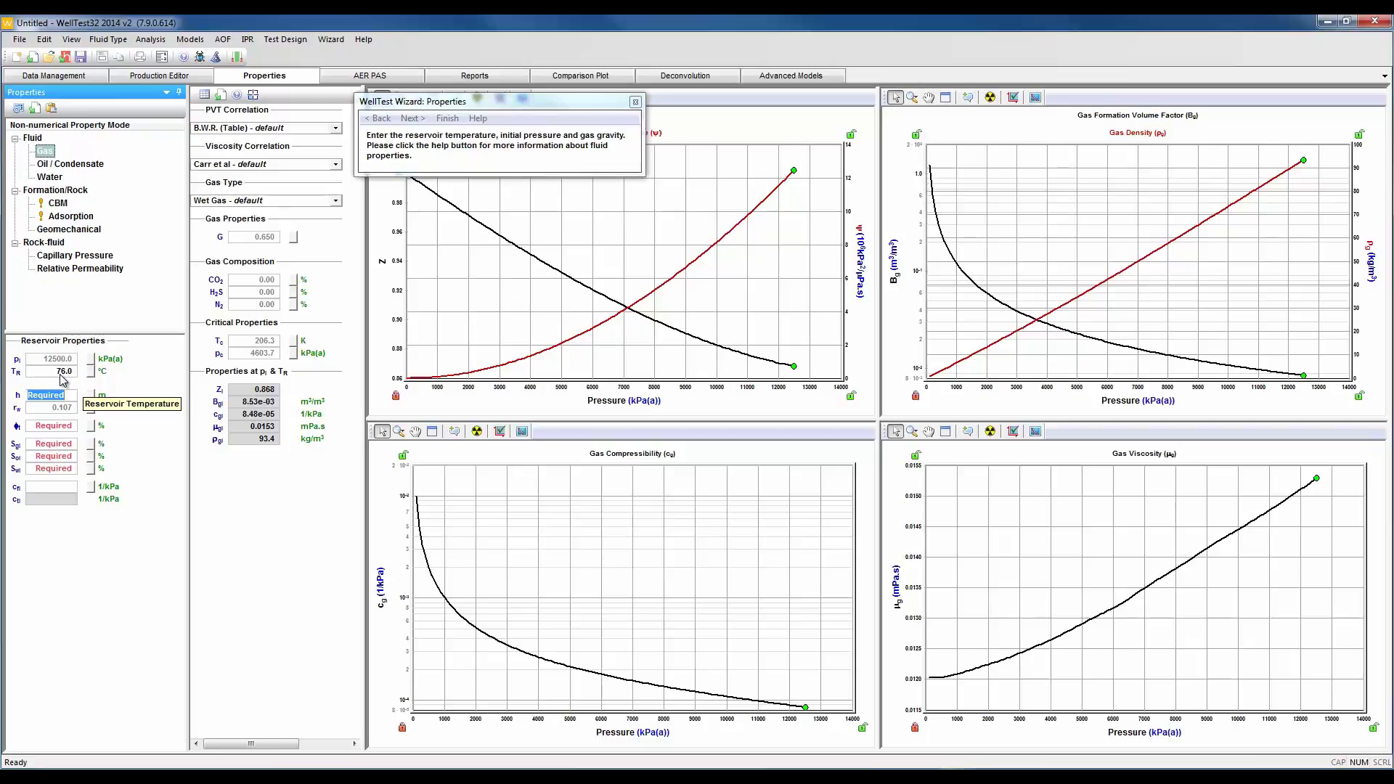
pyautogui.write('5')
pyautogui.press('Tab')
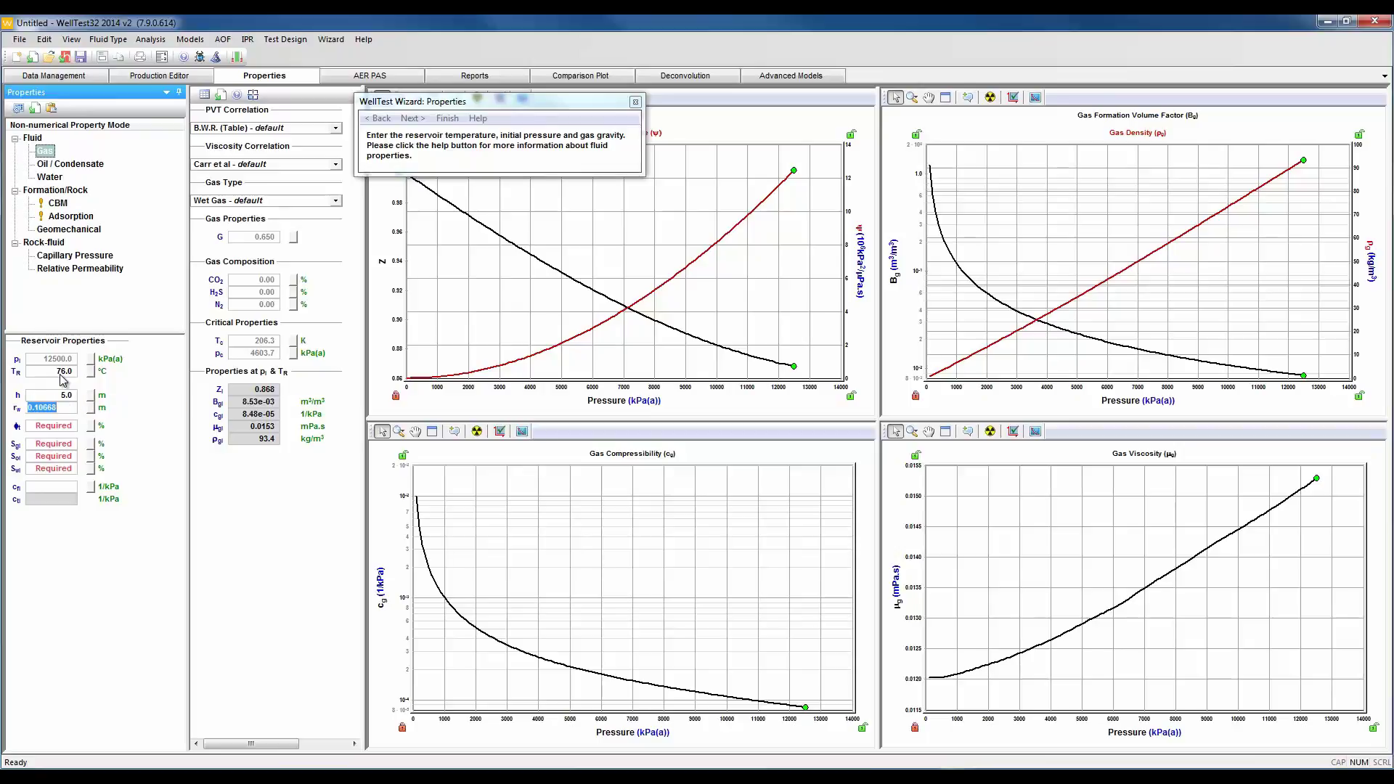
pyautogui.press('Tab')
pyautogui.write('10')
pyautogui.press('Tab')
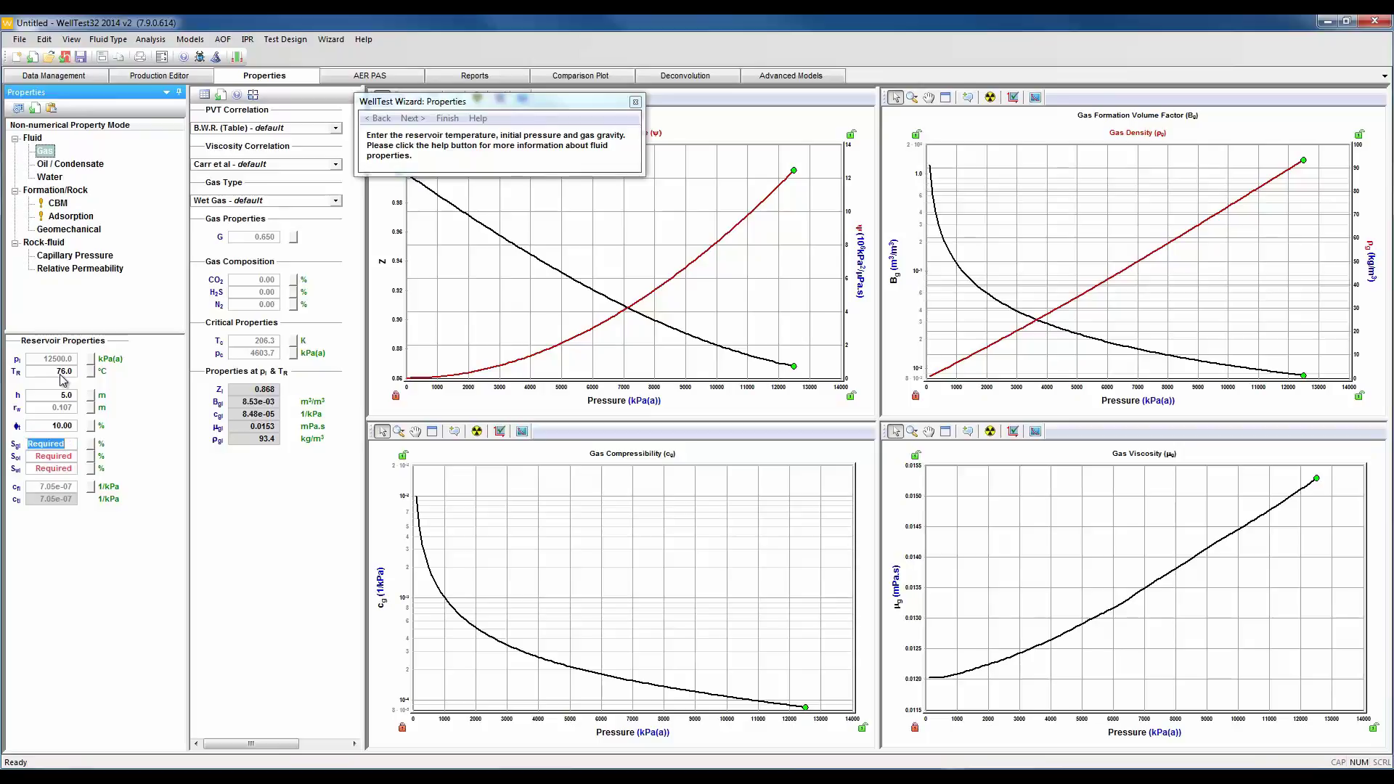
pyautogui.write('80')
pyautogui.press('Tab')
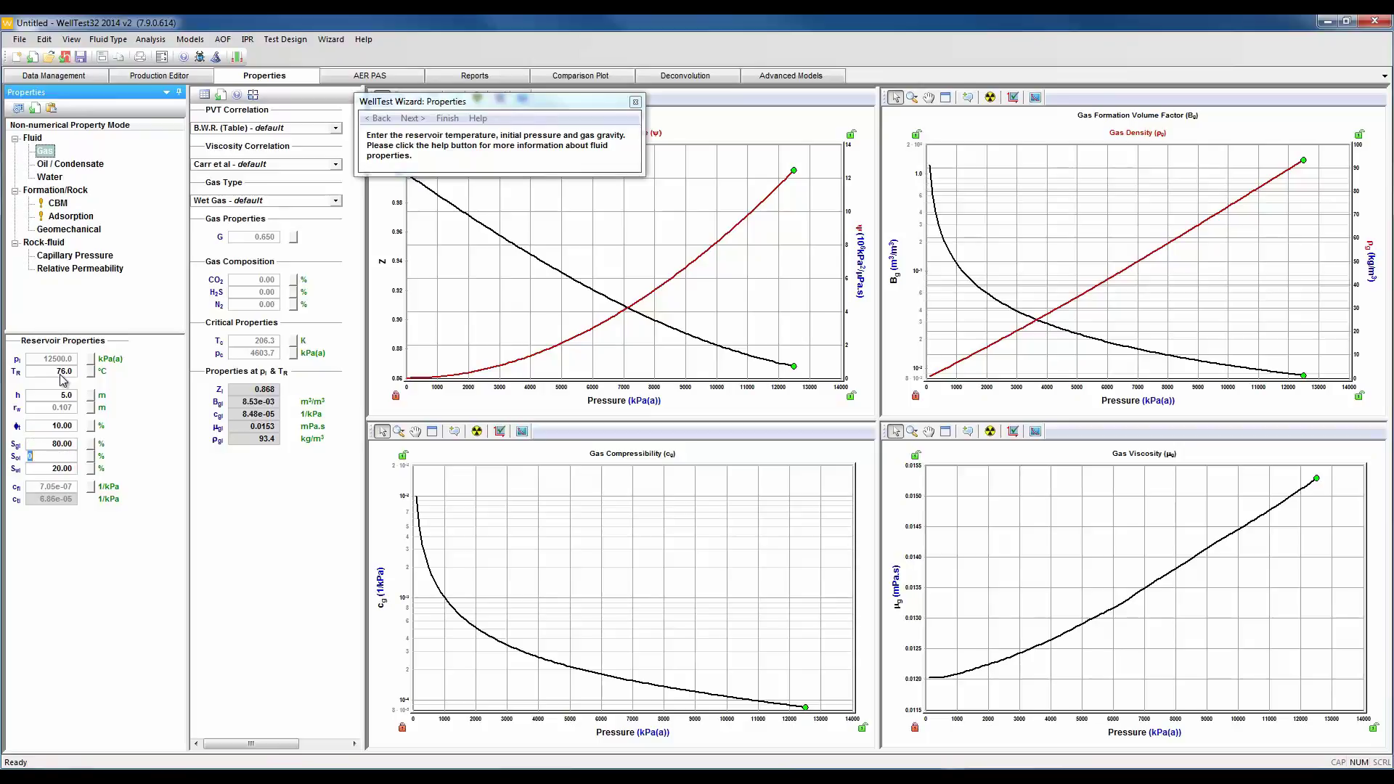
pyautogui.click(51, 474)
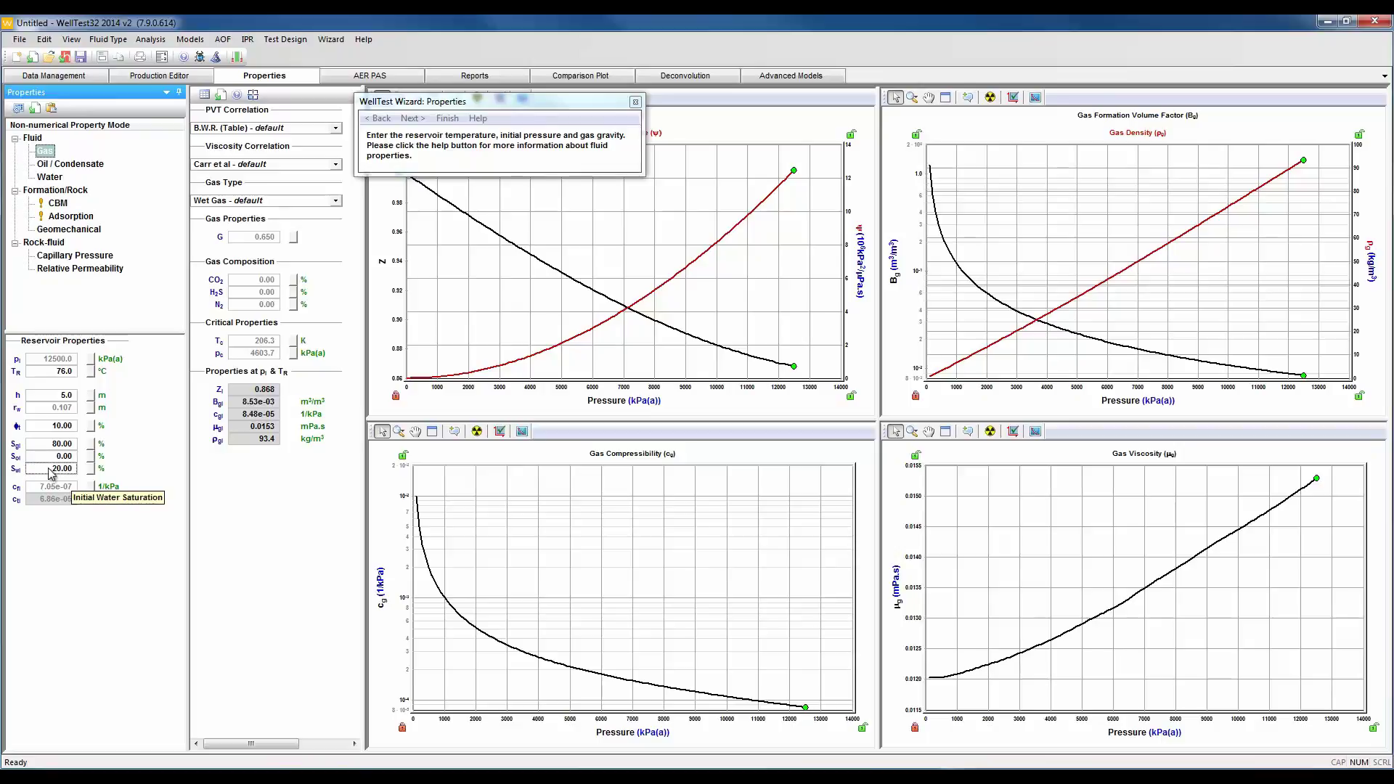
# - Set gas gravity 0.600, CO2 0.76%, H2S 0 and N2 2%
pyautogui.click(243, 236)
pyautogui.write('0.6')
pyautogui.press('Tab')
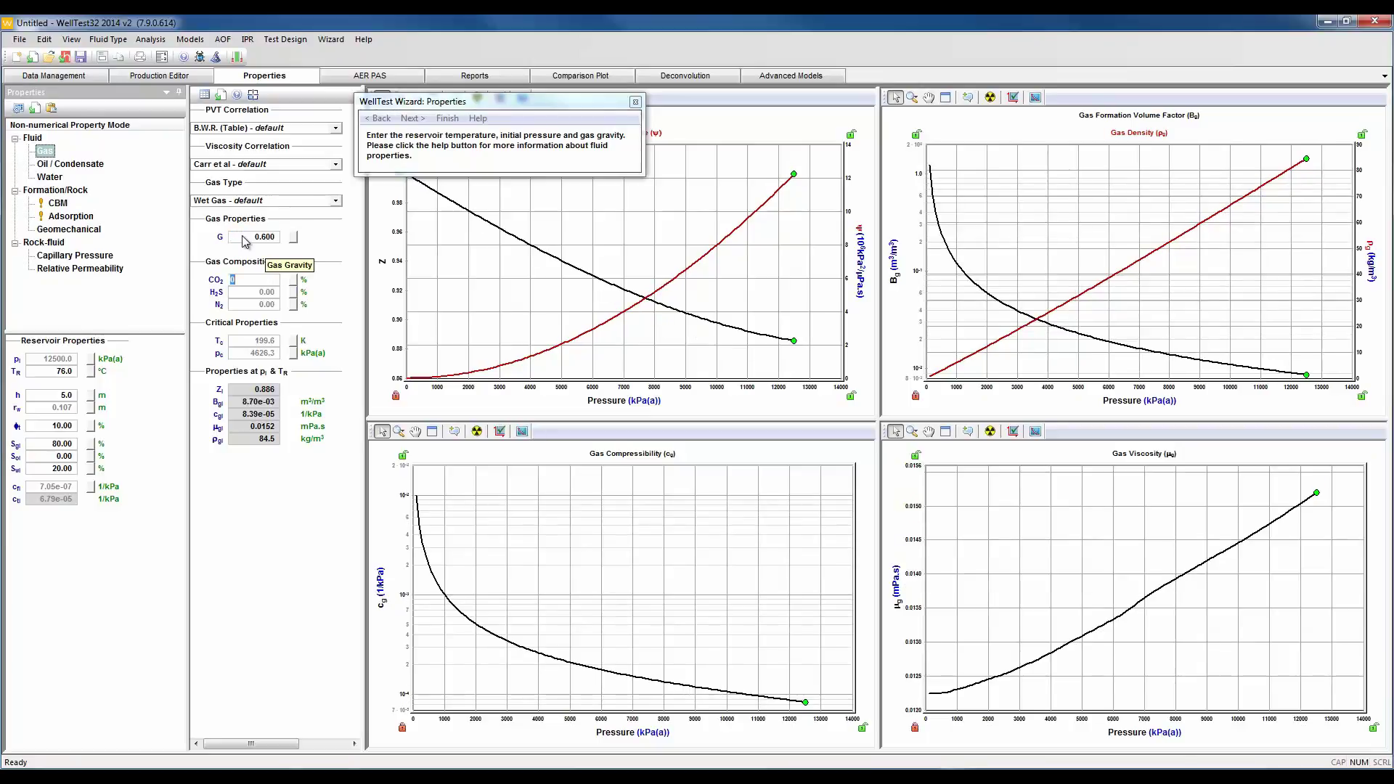
pyautogui.write('.76')
pyautogui.press('Tab')
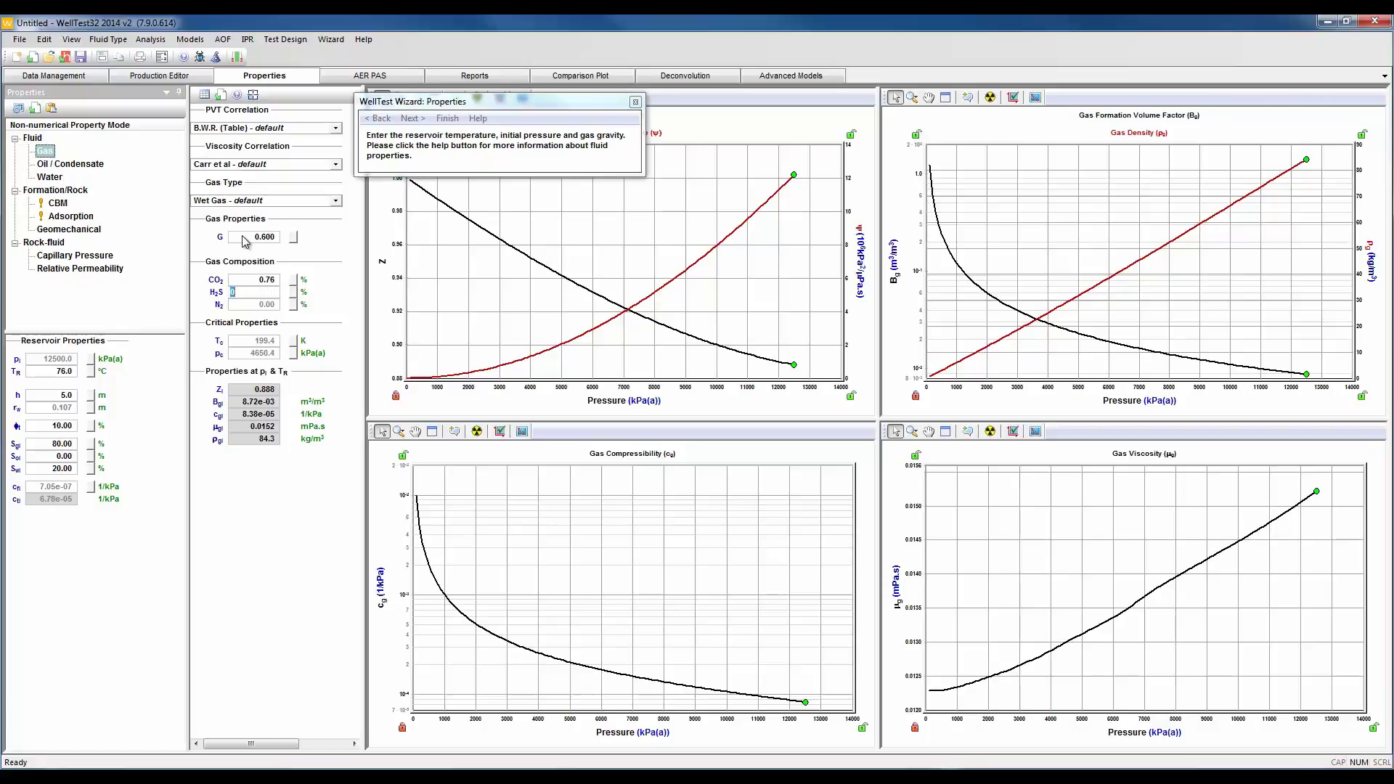
pyautogui.press('Tab')
pyautogui.write('2')
pyautogui.press('Tab')
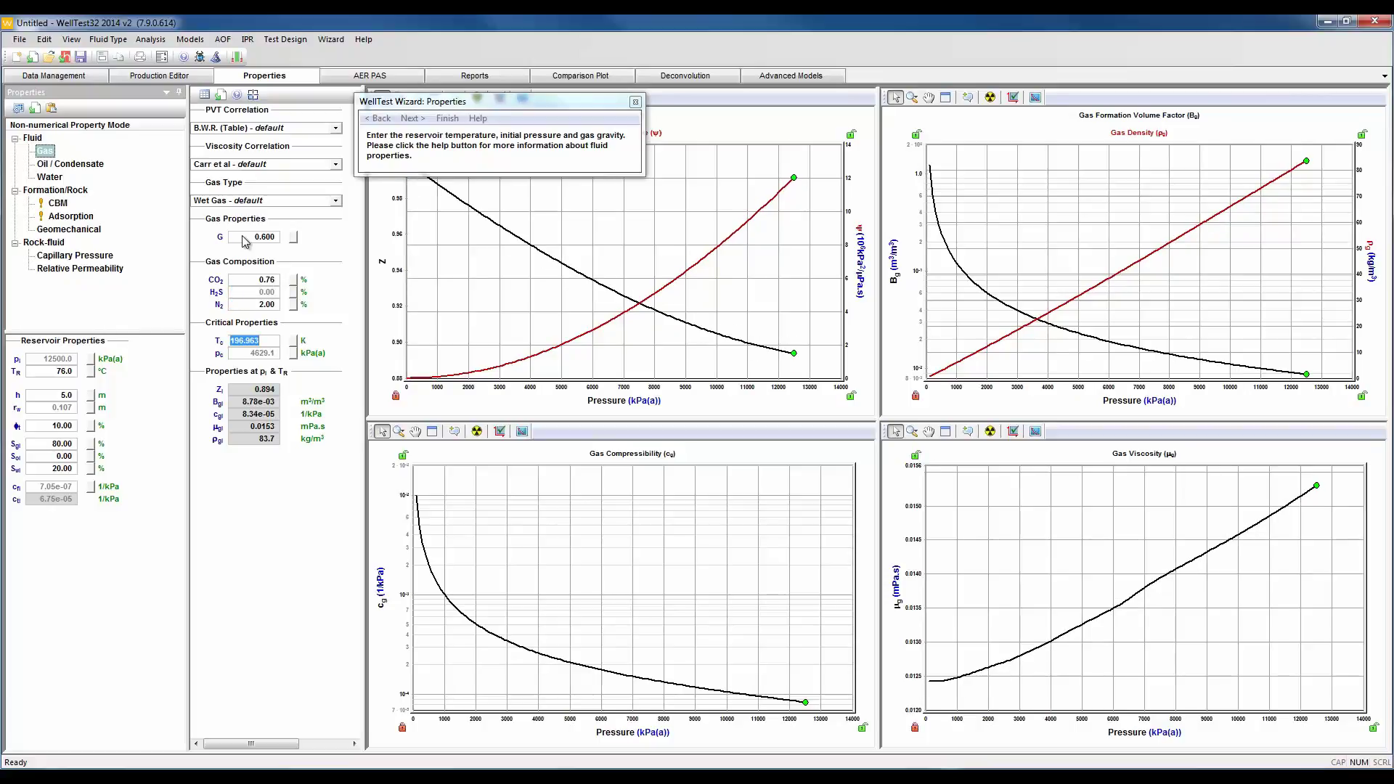
# - Accept calculating sandface pressures with production through the casing
pyautogui.click(417, 118)
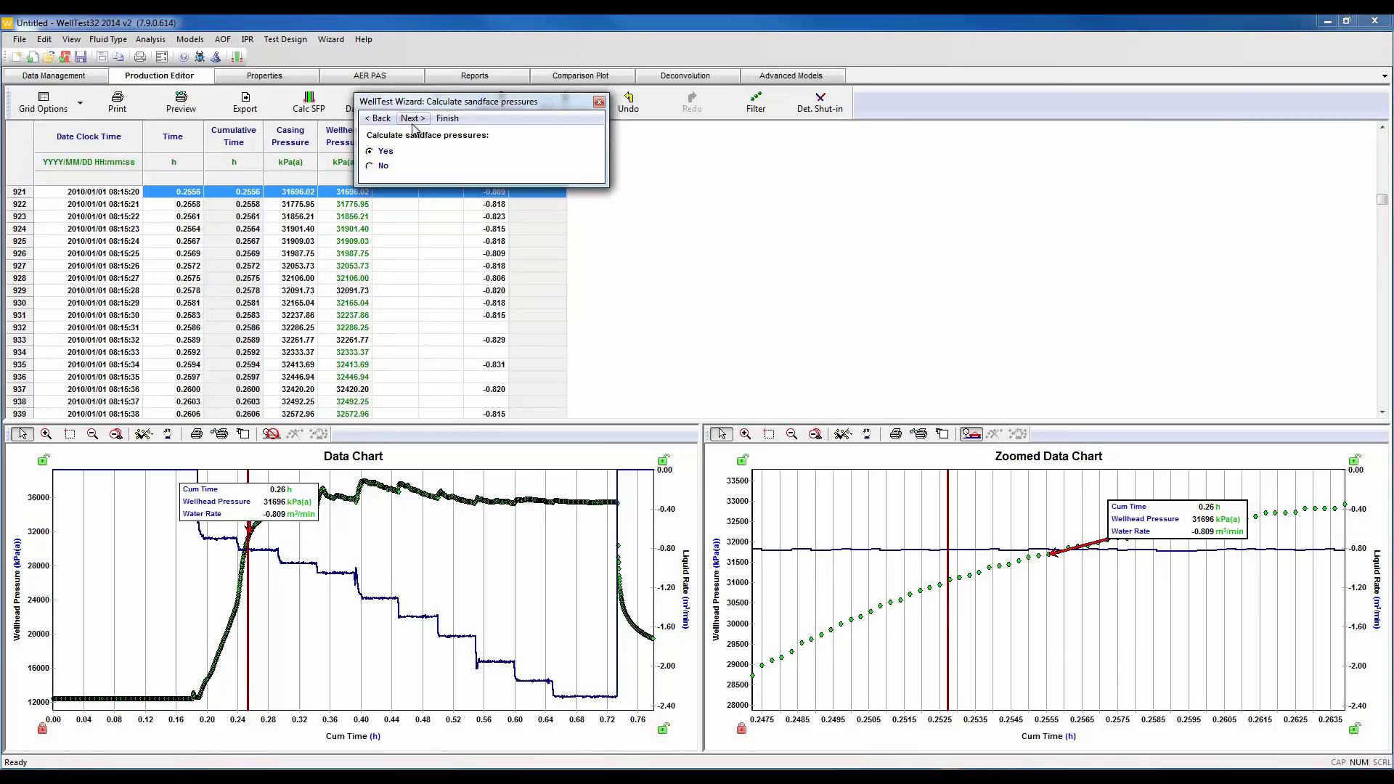
pyautogui.click(412, 120)
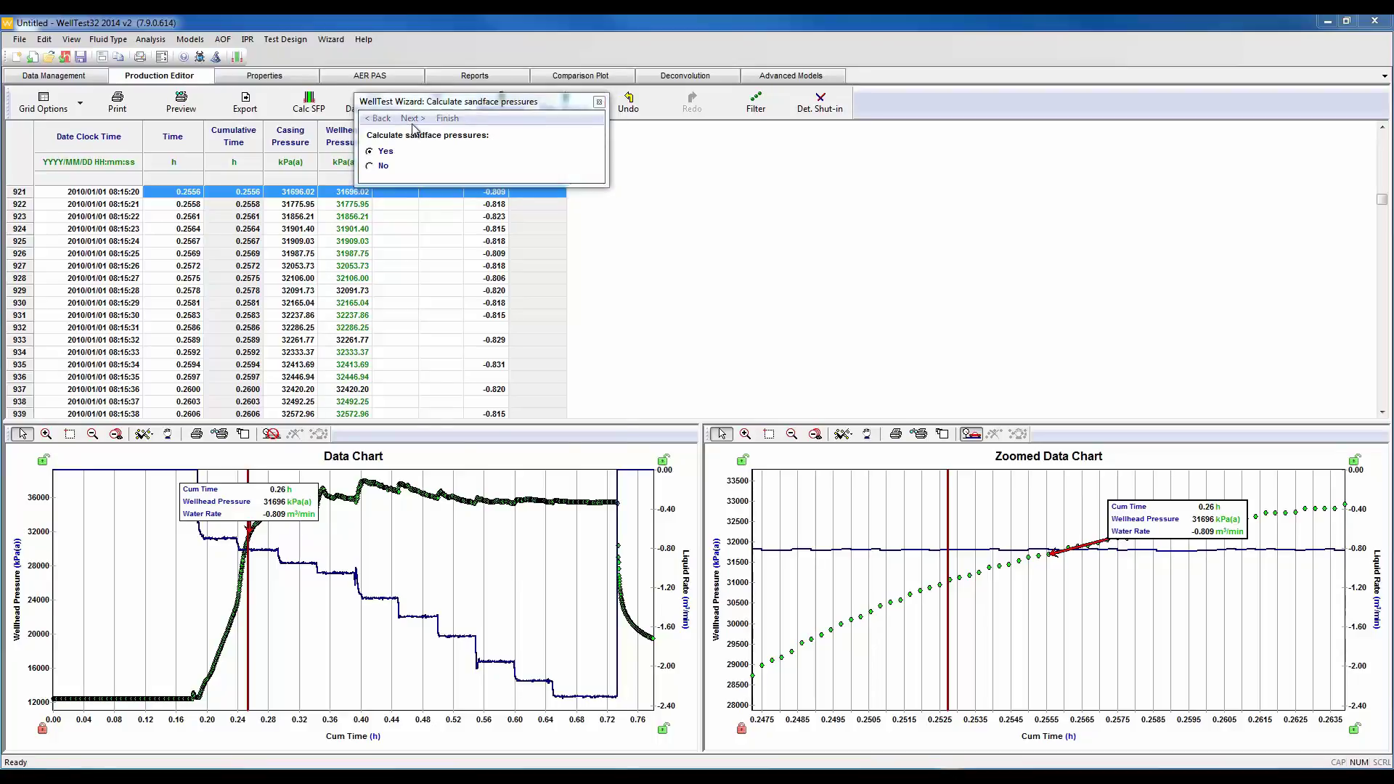
pyautogui.click(524, 125)
pyautogui.click(525, 126)
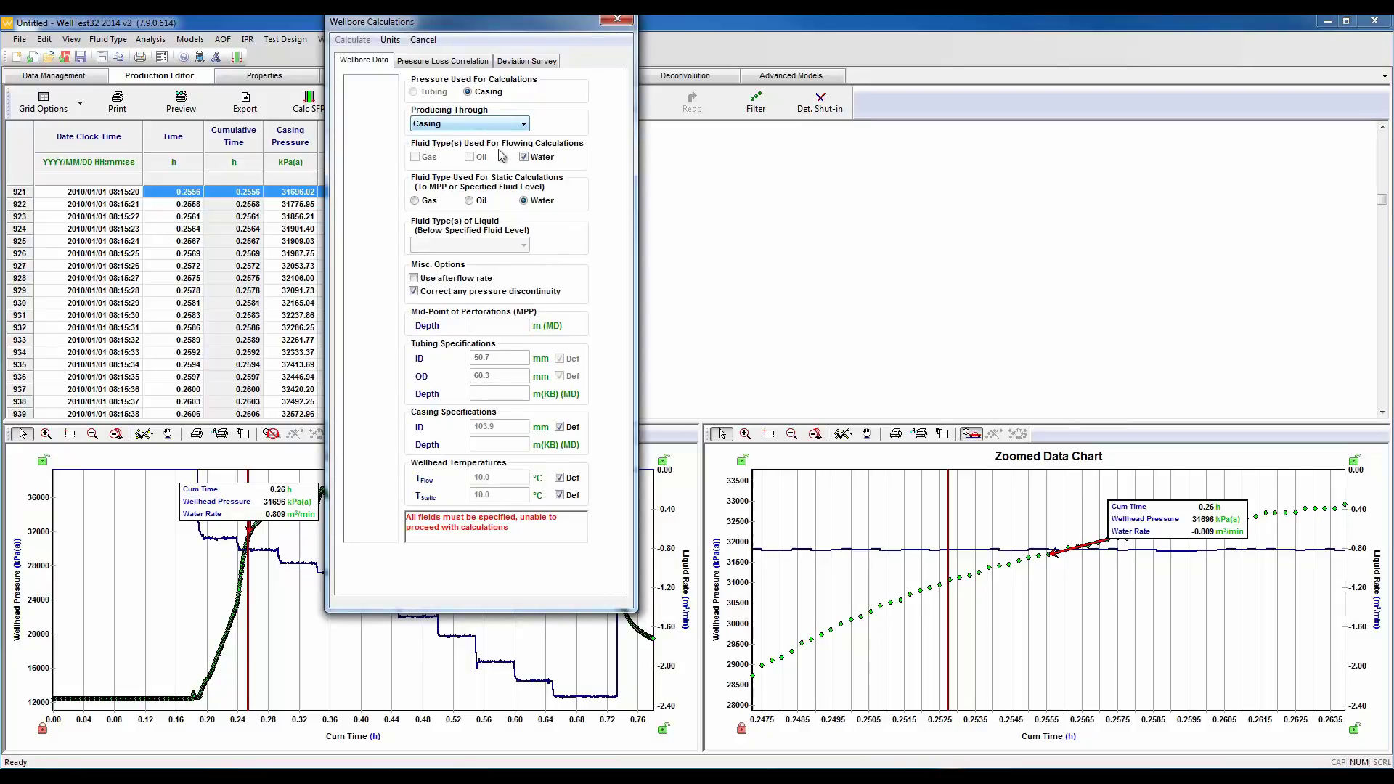
# - Enter mid-perforation depth 2000 m and casing depth 2100 m, reviewing the correlation and deviation tabs
pyautogui.click(507, 327)
pyautogui.write('2000')
pyautogui.click(503, 447)
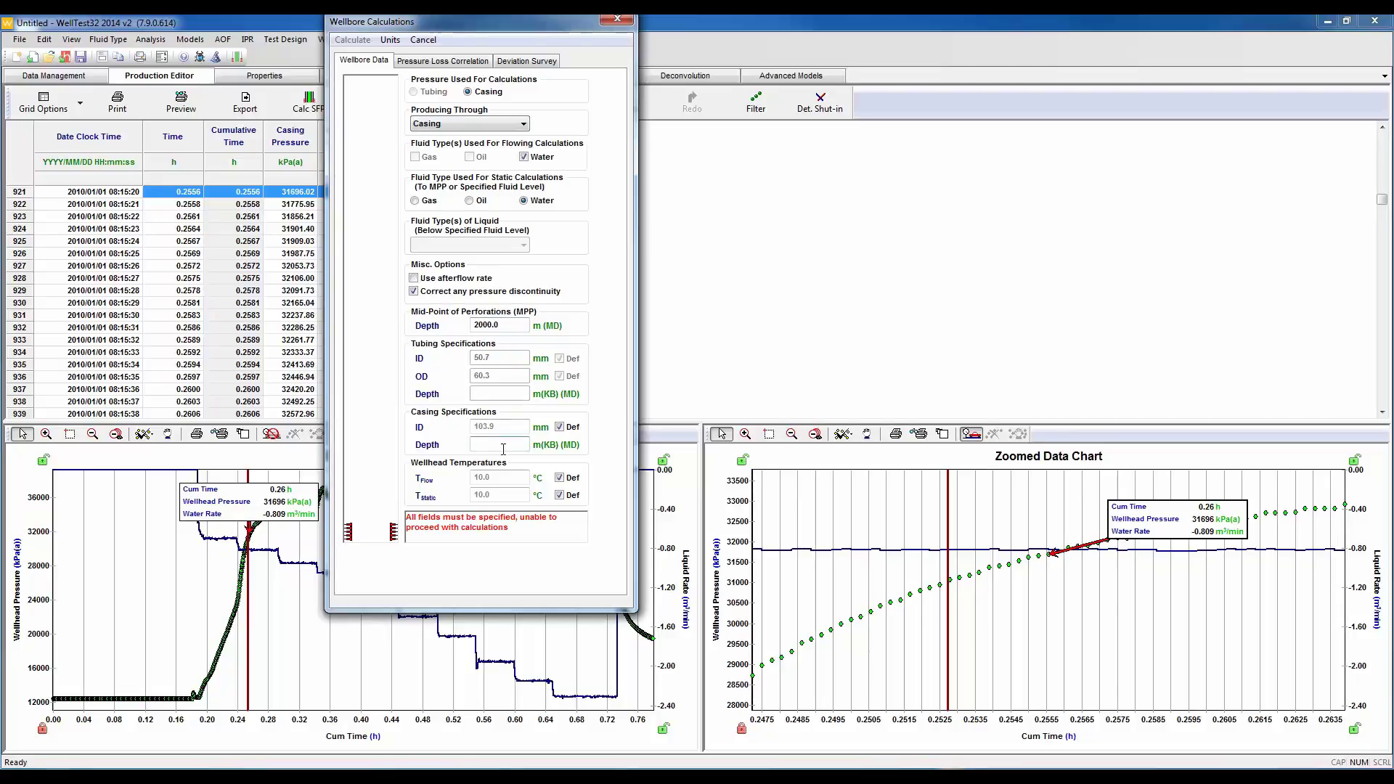
pyautogui.write('2100')
pyautogui.press('Tab')
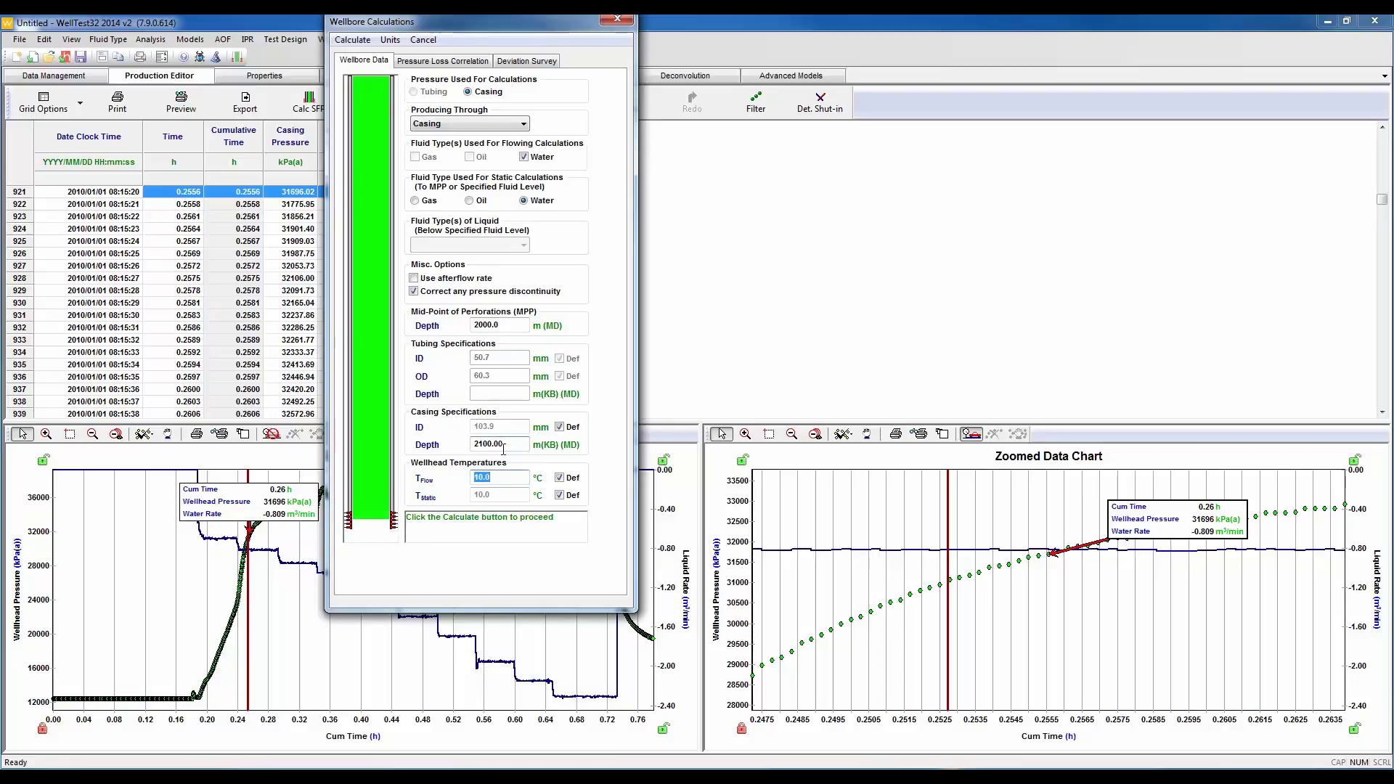
pyautogui.click(448, 62)
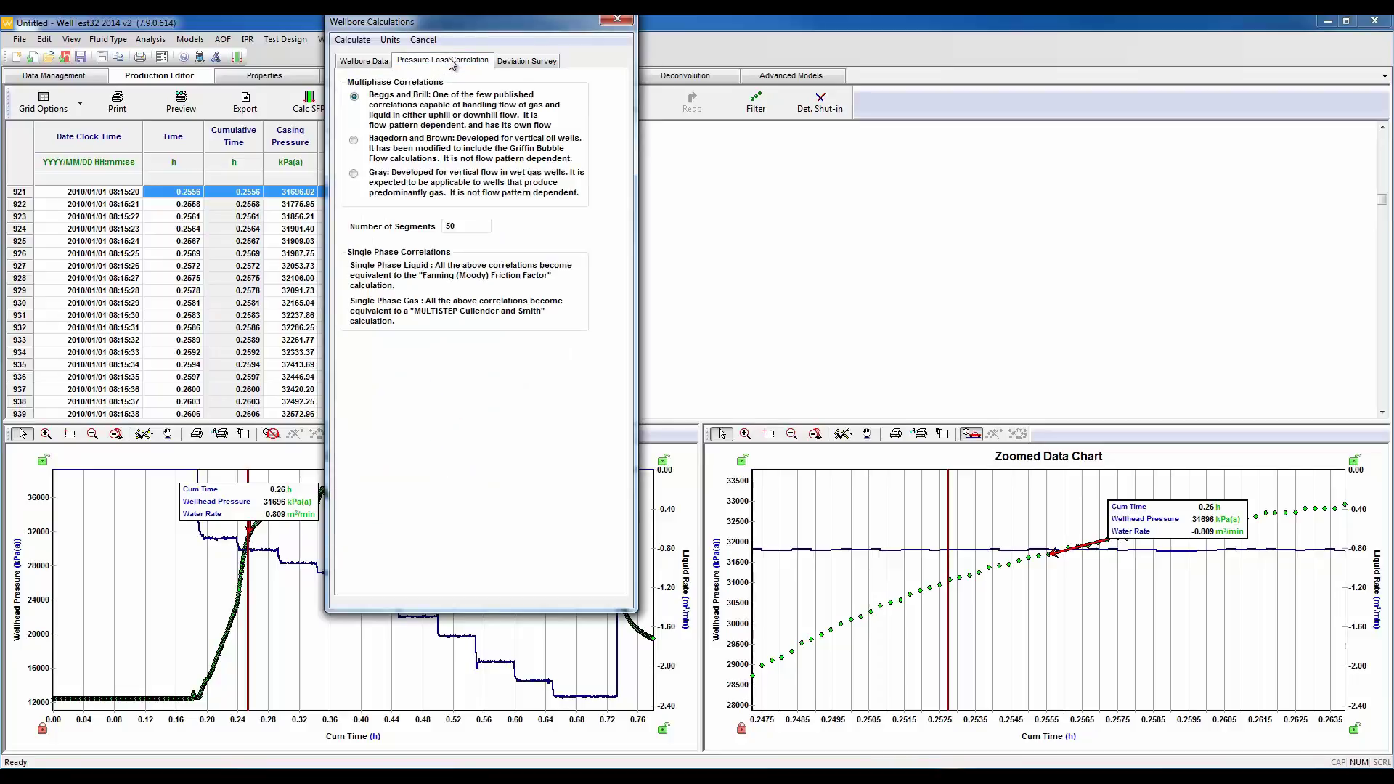
pyautogui.click(531, 62)
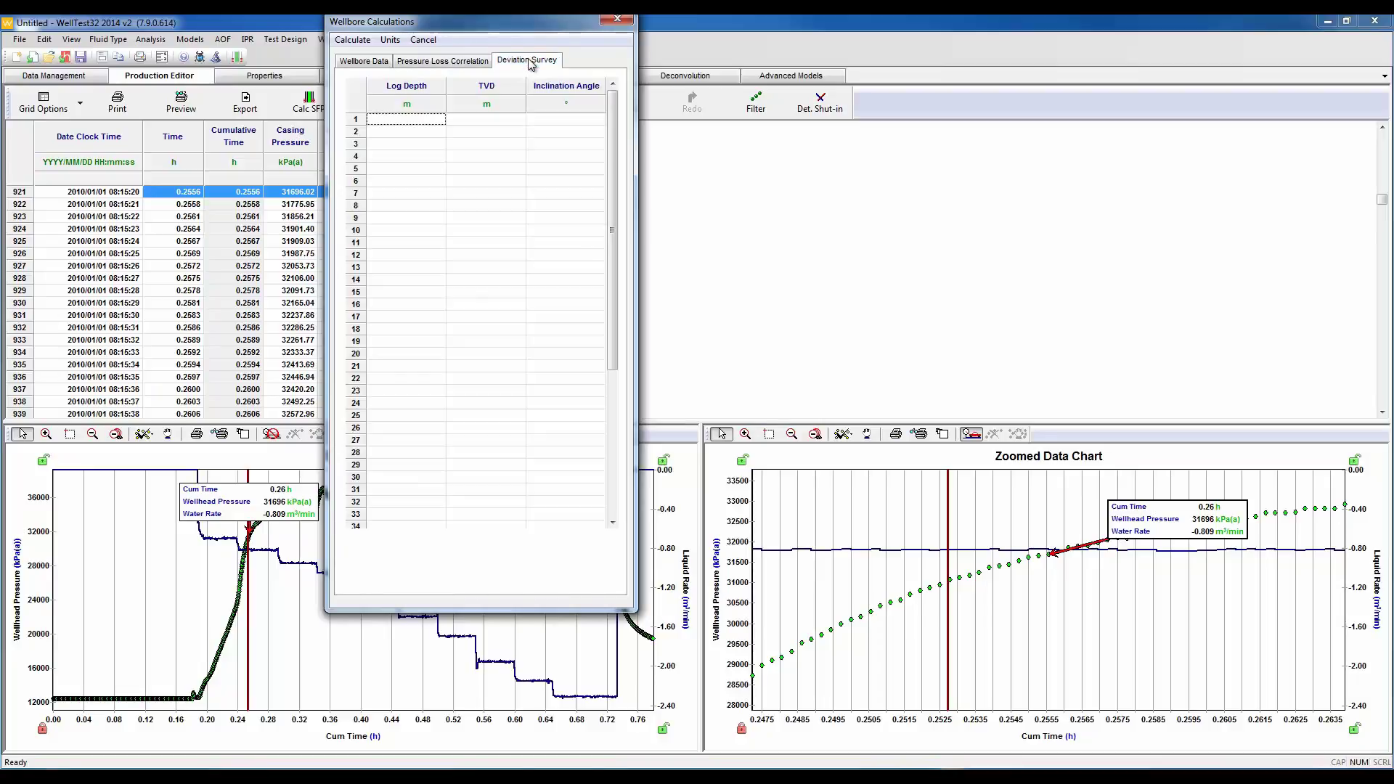
pyautogui.click(379, 66)
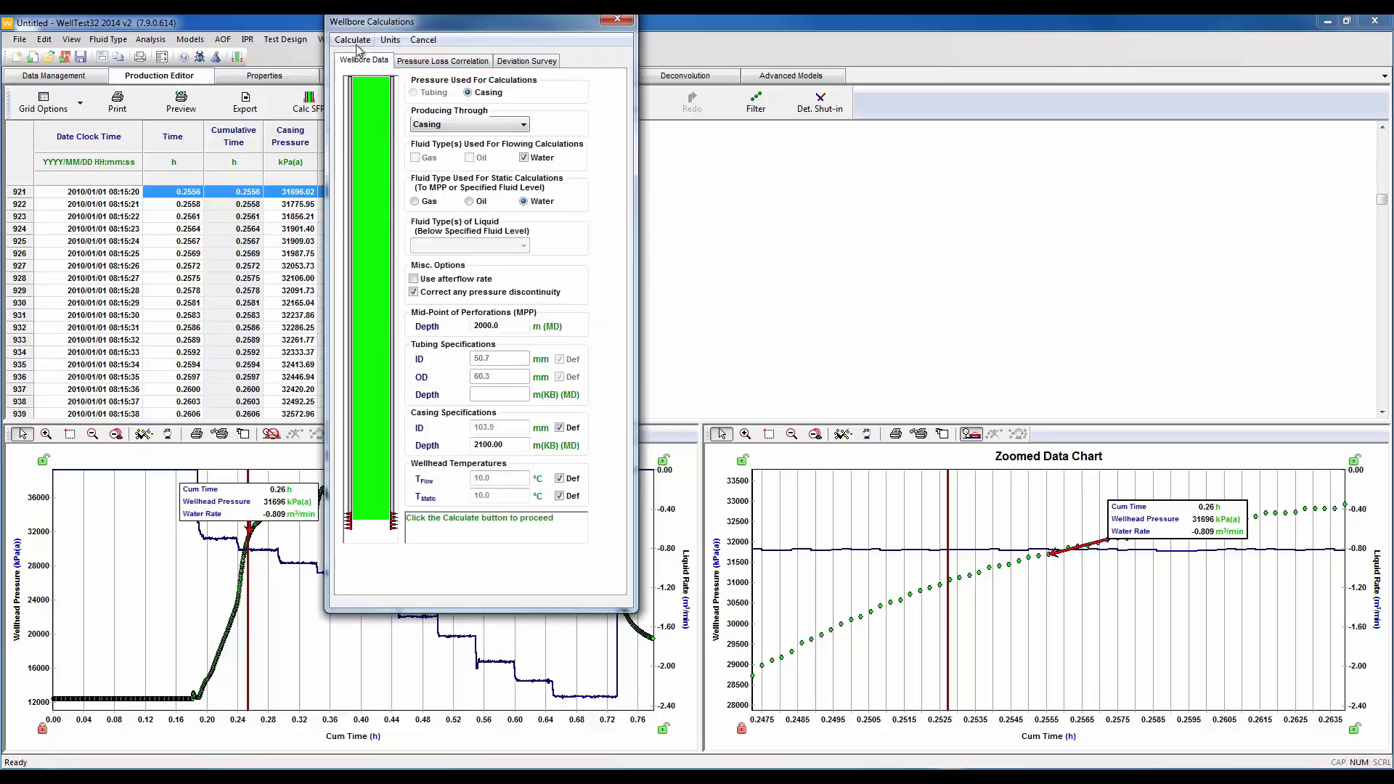
# - Calculate sandface pressures (28.85 min injection, 2000 m datum) and begin a Pre-closure Diagnostic analysis
pyautogui.click(351, 42)
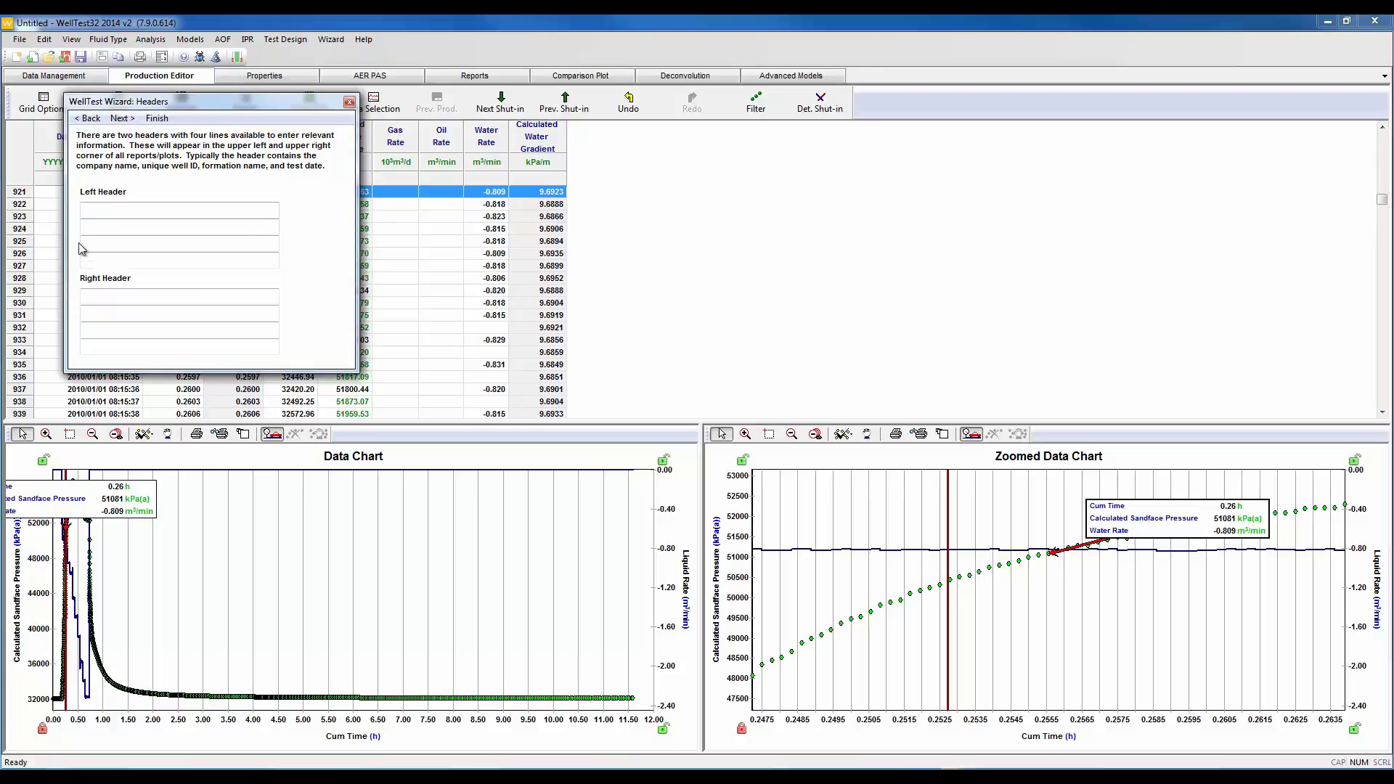
pyautogui.click(122, 118)
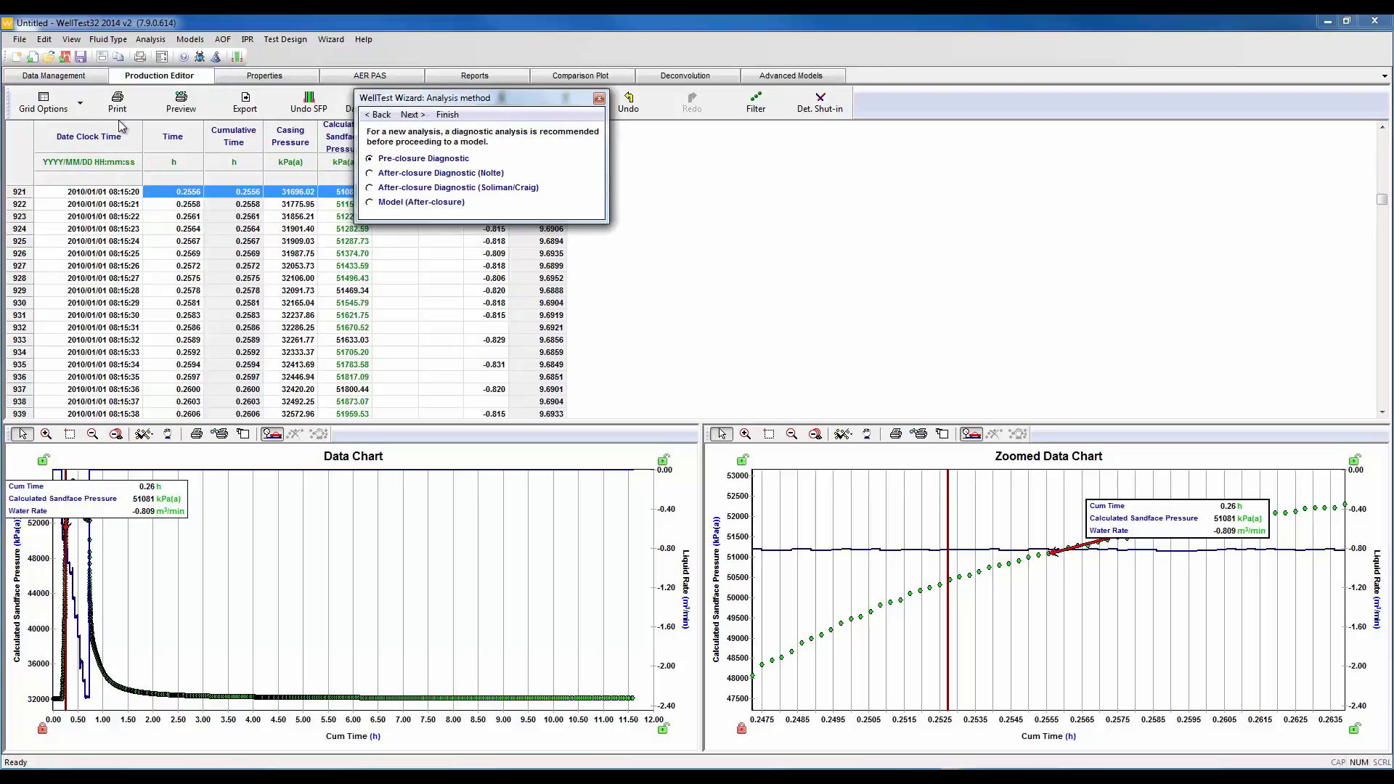
pyautogui.click(410, 116)
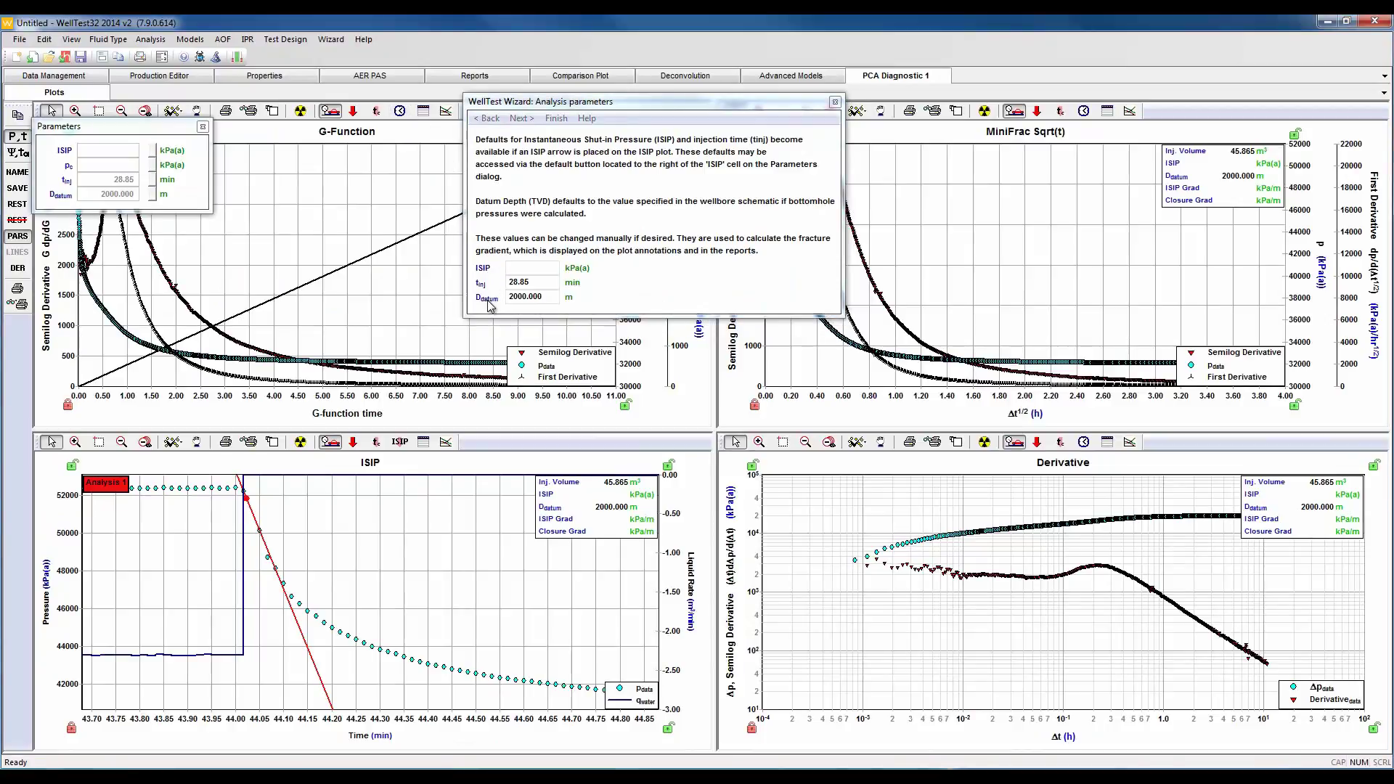
# - Tilt the ISIP line to the early falloff and pick the ISIP at 44.07 min
pyautogui.click(517, 118)
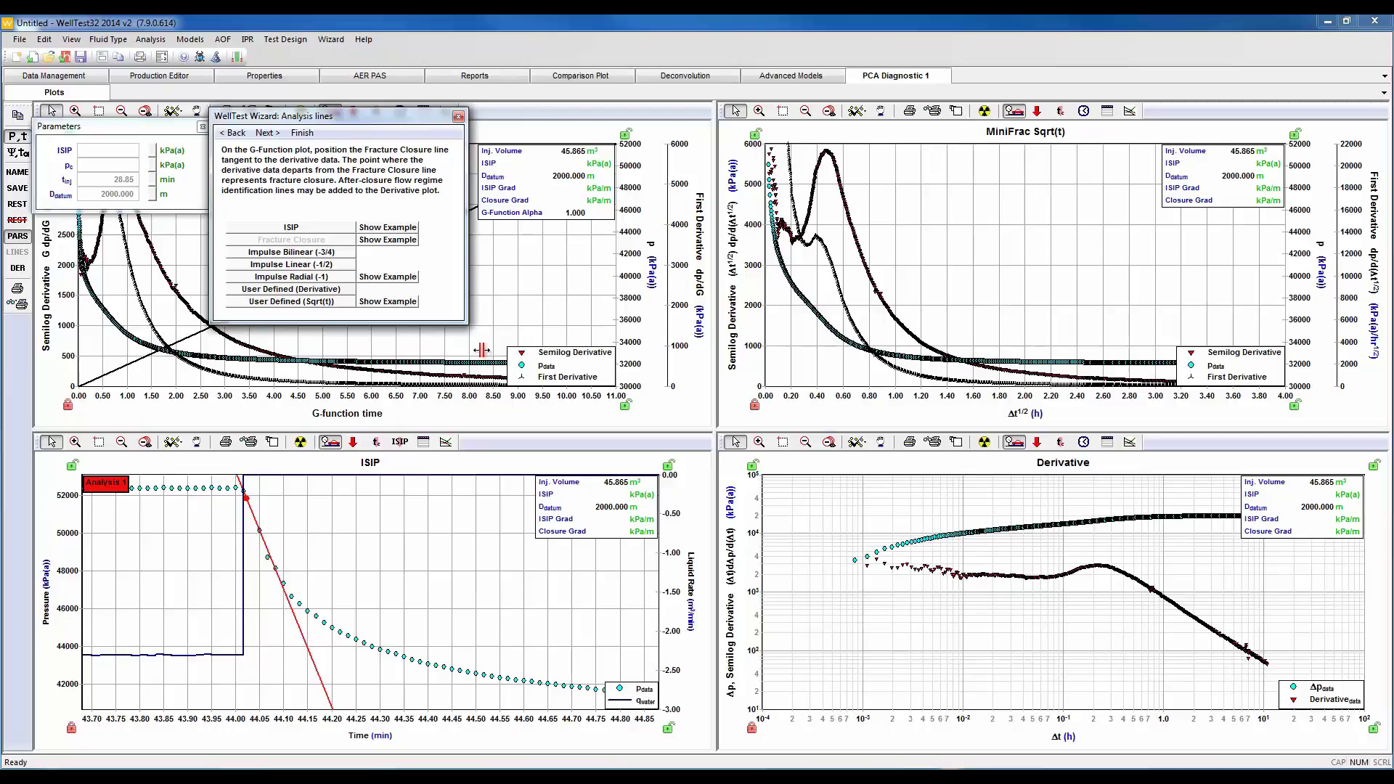
pyautogui.moveTo(291, 593); pyautogui.dragTo(299, 648)
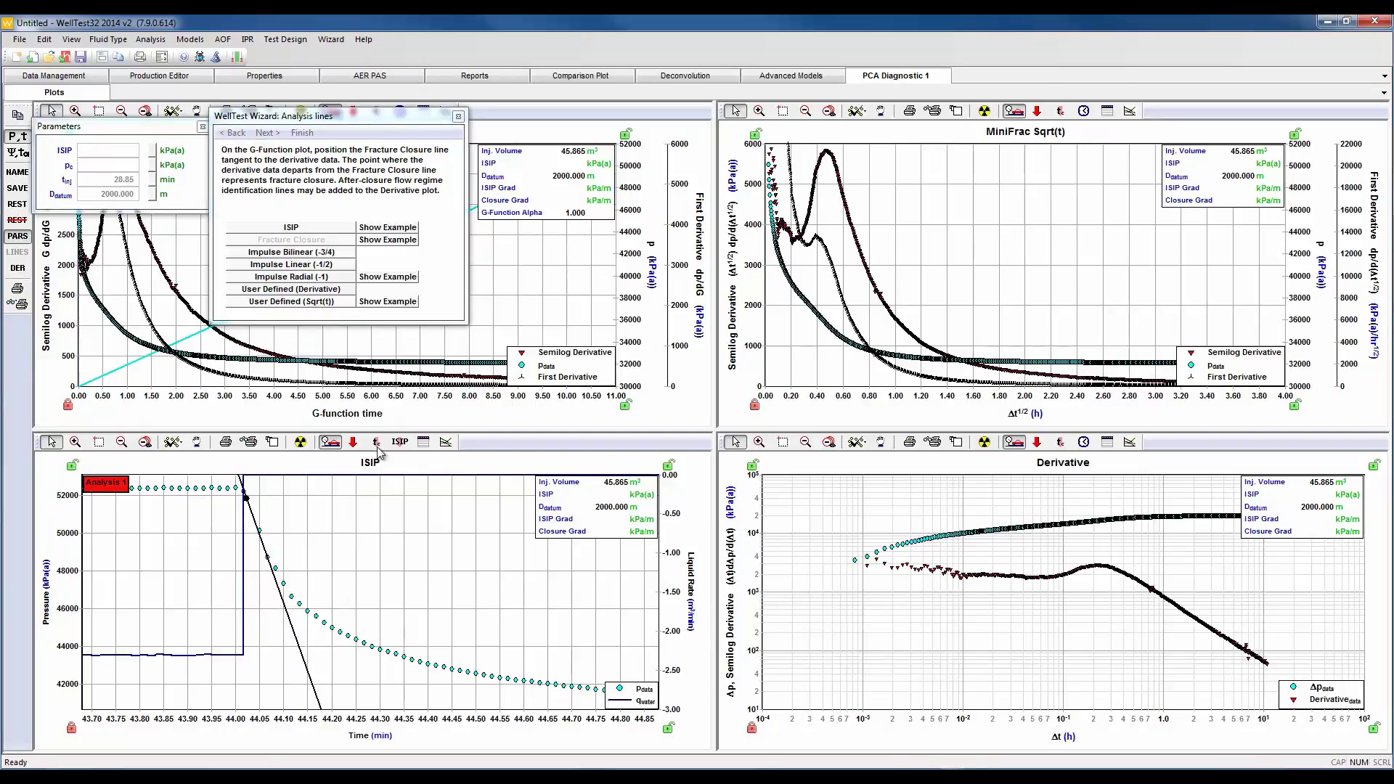
pyautogui.click(398, 442)
pyautogui.click(270, 549)
pyautogui.moveTo(285, 517); pyautogui.dragTo(333, 512)
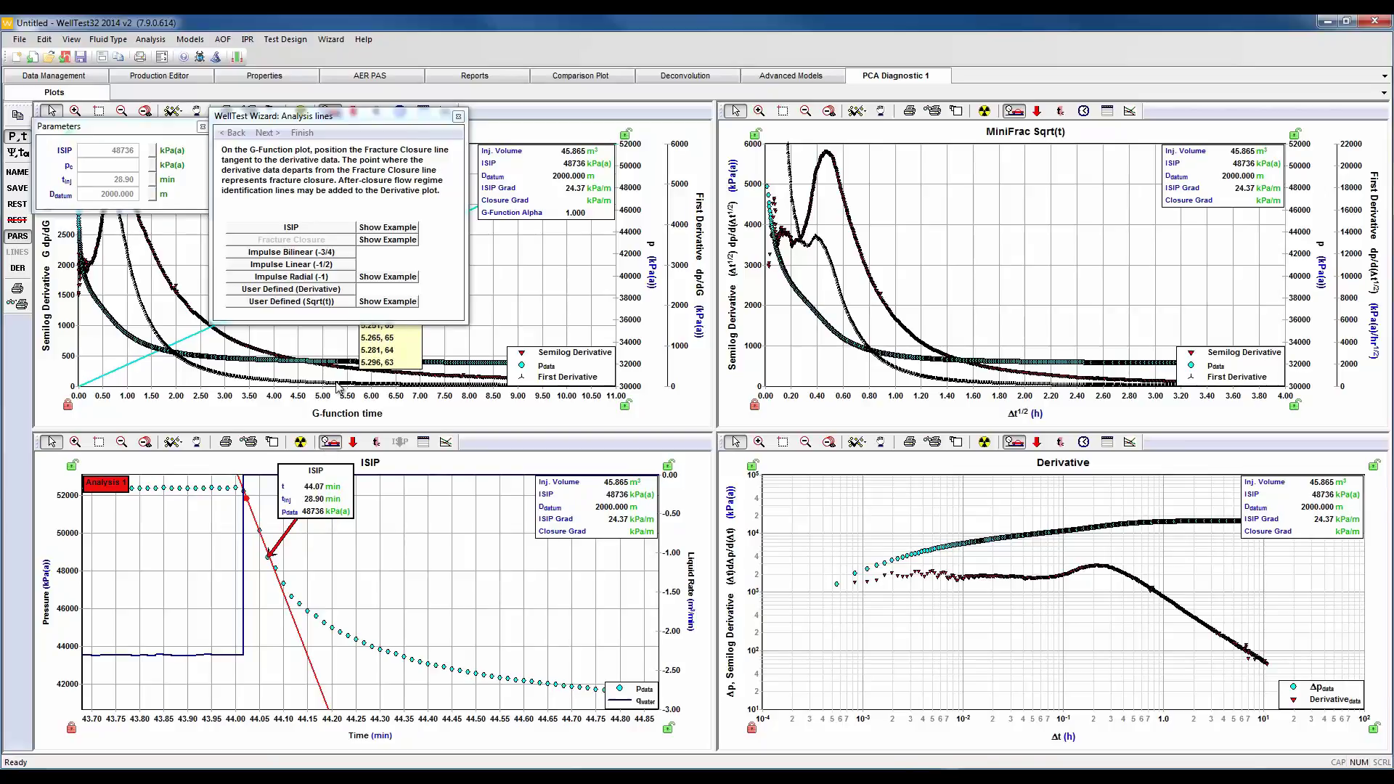
# - Test a second, shallower ISIP line and a 44.17 min pick, then return the pick to 44.07 min
pyautogui.click(322, 229)
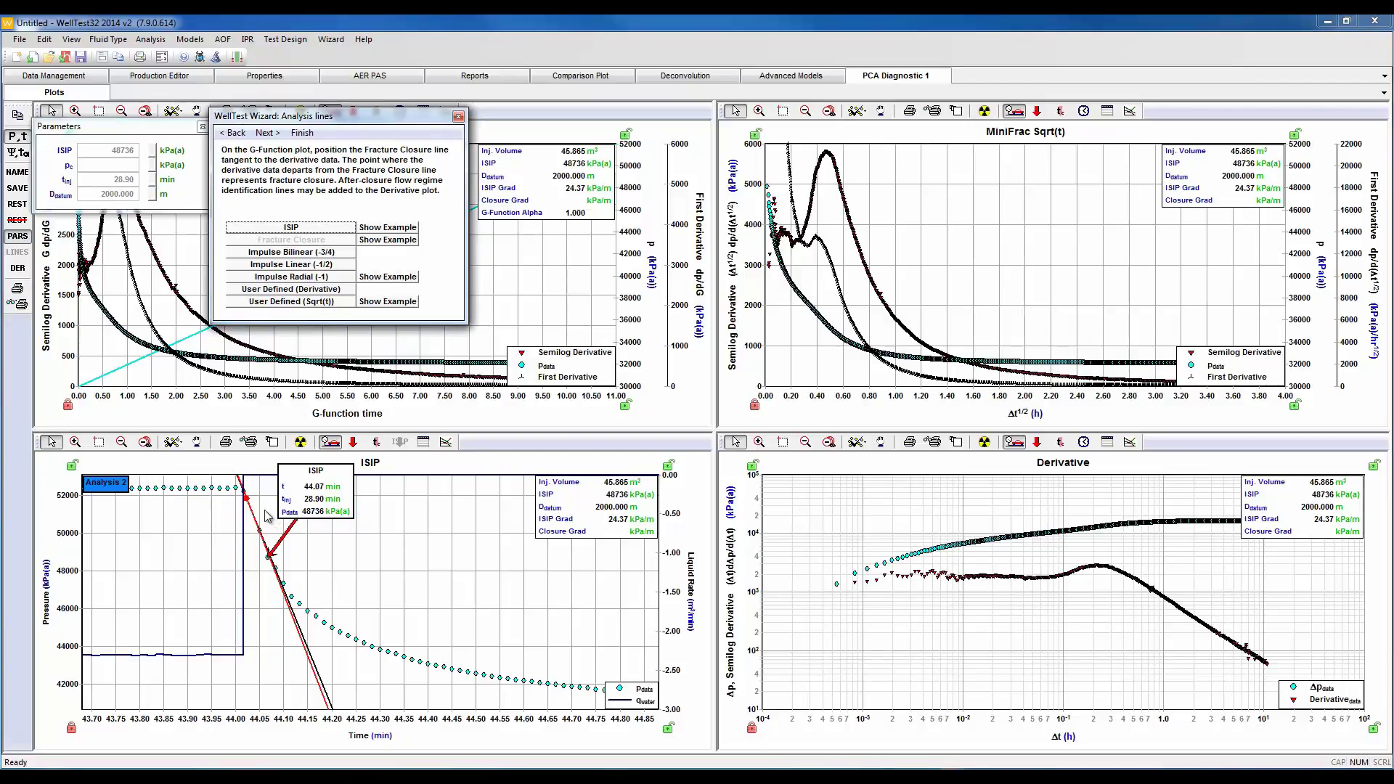
pyautogui.moveTo(282, 574); pyautogui.dragTo(469, 675)
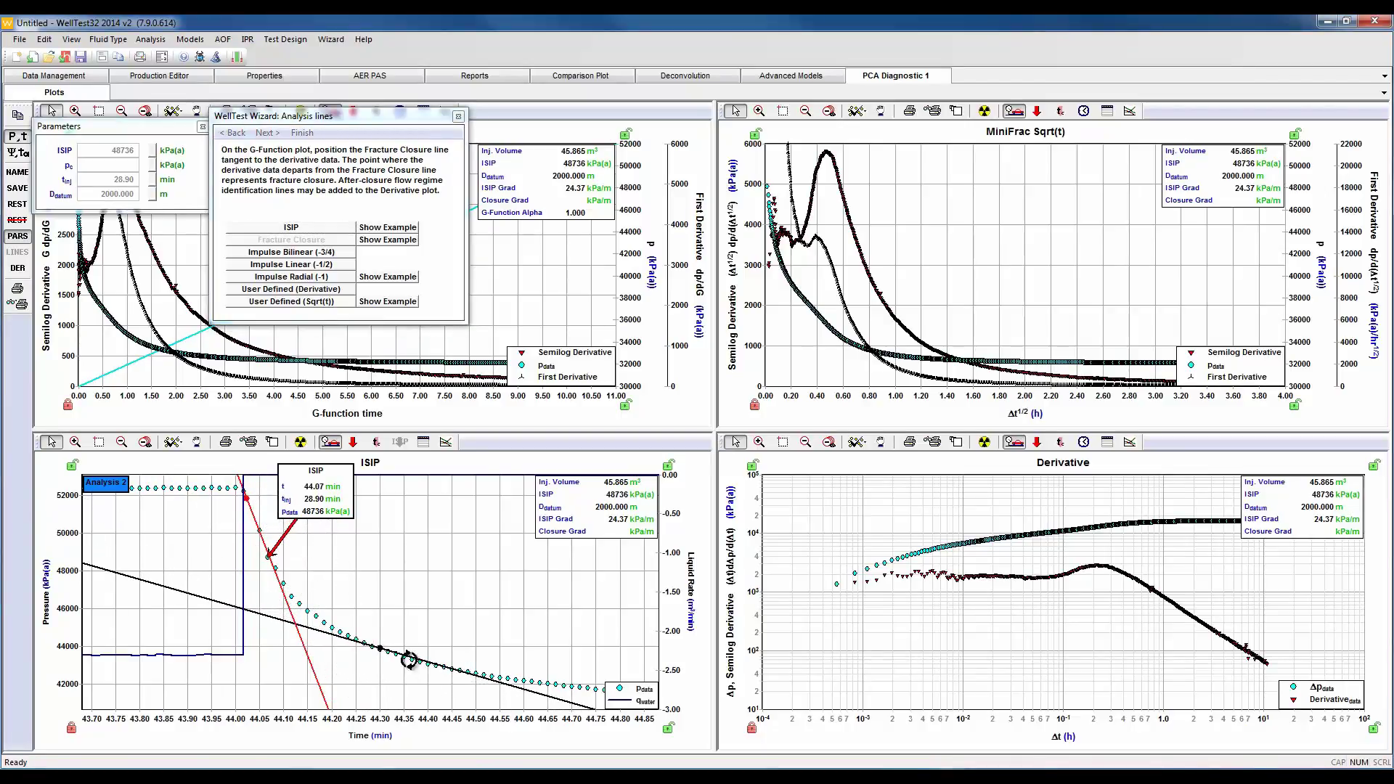
pyautogui.moveTo(382, 651); pyautogui.dragTo(439, 668)
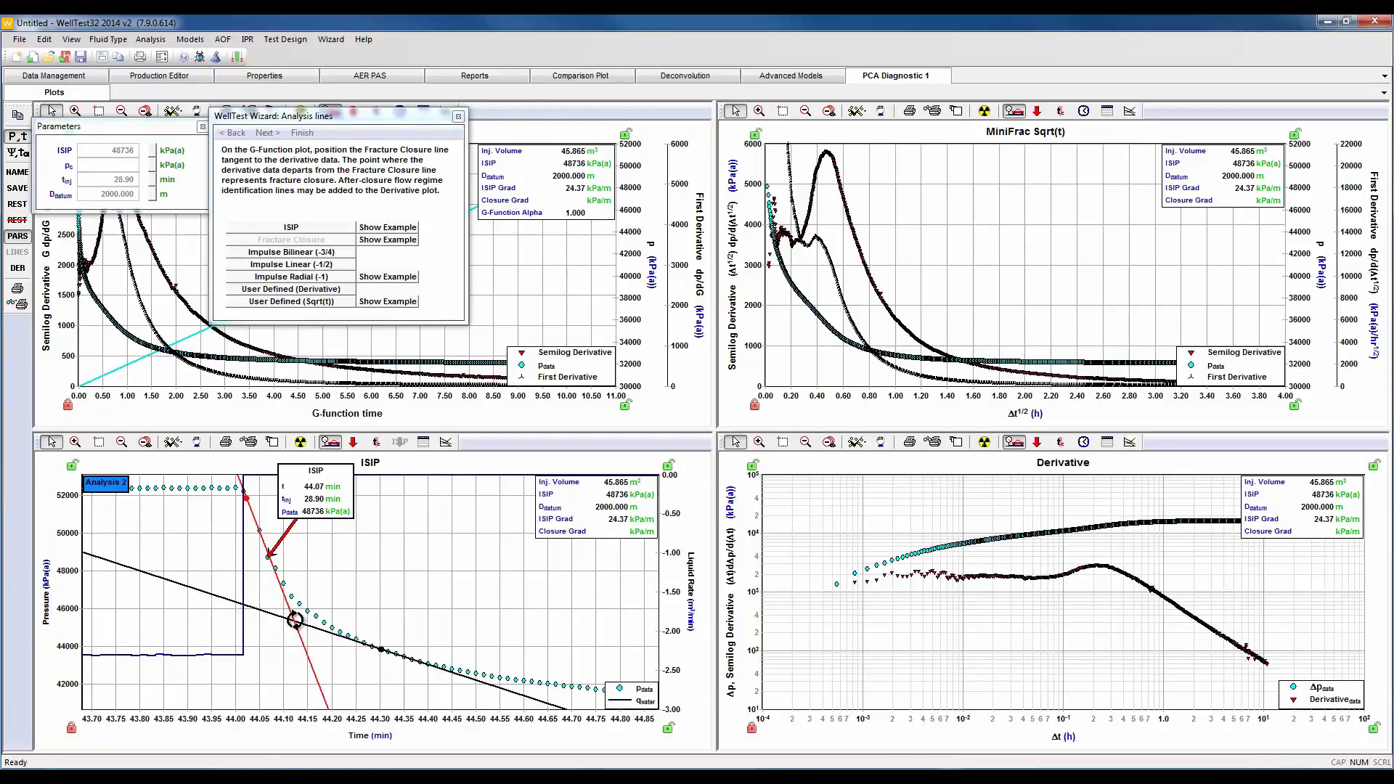
pyautogui.moveTo(325, 622)
pyautogui.click(318, 616)
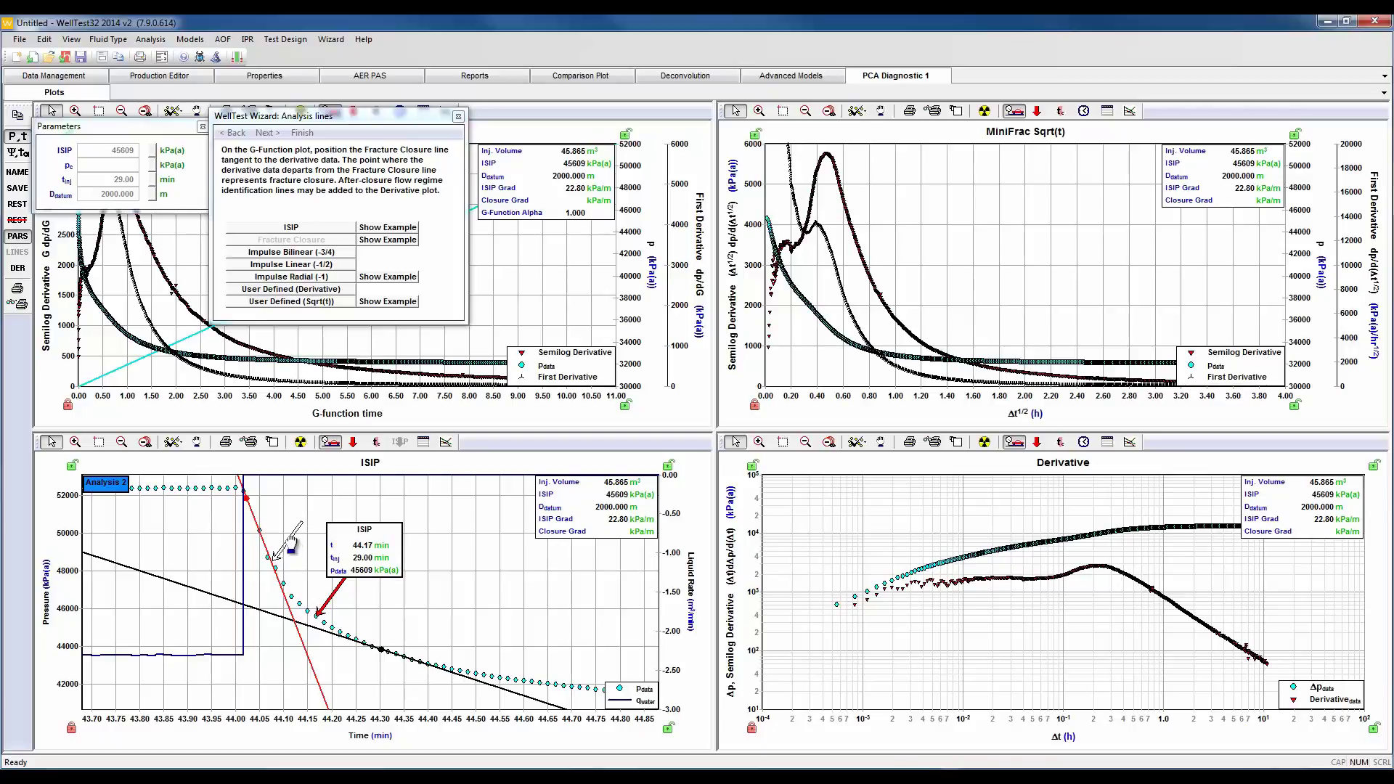
pyautogui.click(270, 556)
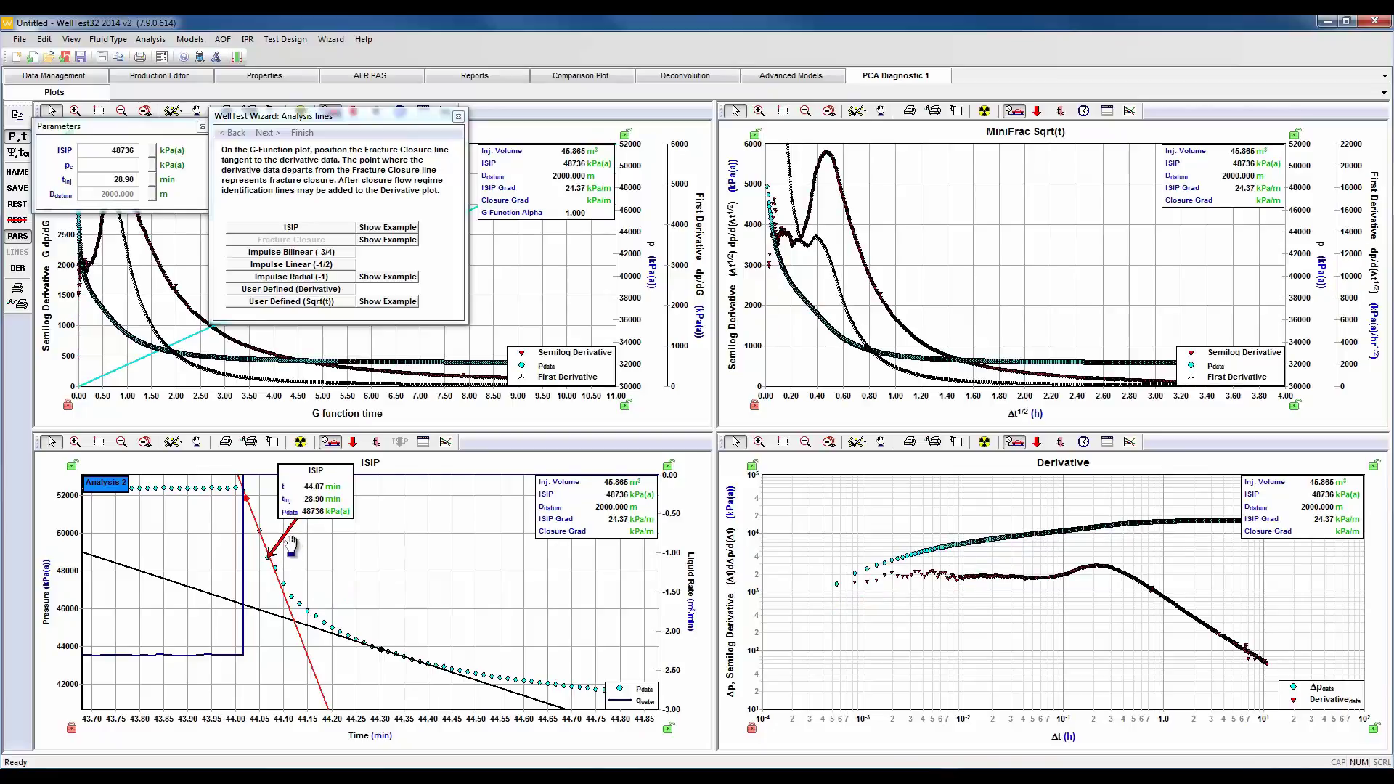
# - Delete the second ISIP line (Analysis 2), leaving ISIP at 48736 kPa(a)
pyautogui.rightClick(383, 648)
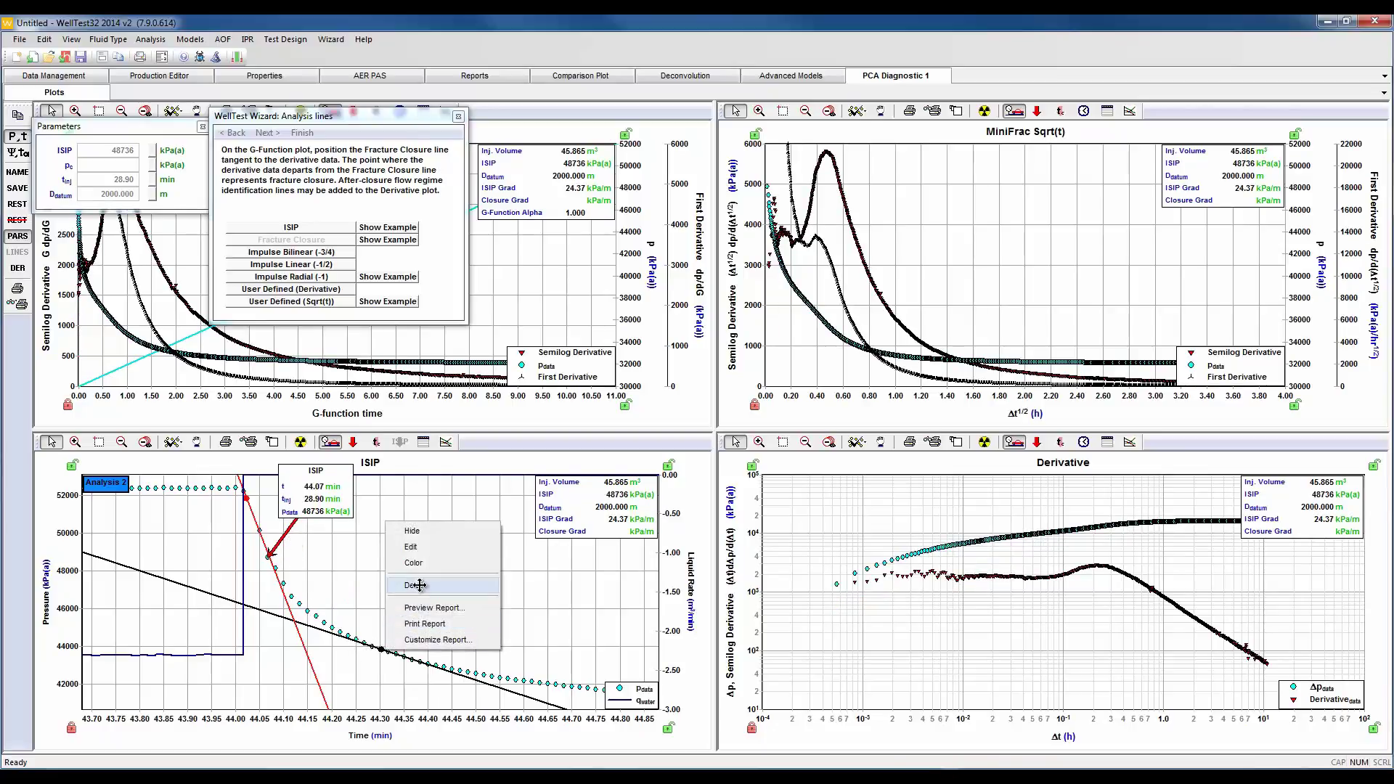
pyautogui.click(420, 585)
pyautogui.moveTo(372, 121); pyautogui.dragTo(604, 480)
pyautogui.moveTo(154, 131); pyautogui.dragTo(193, 520)
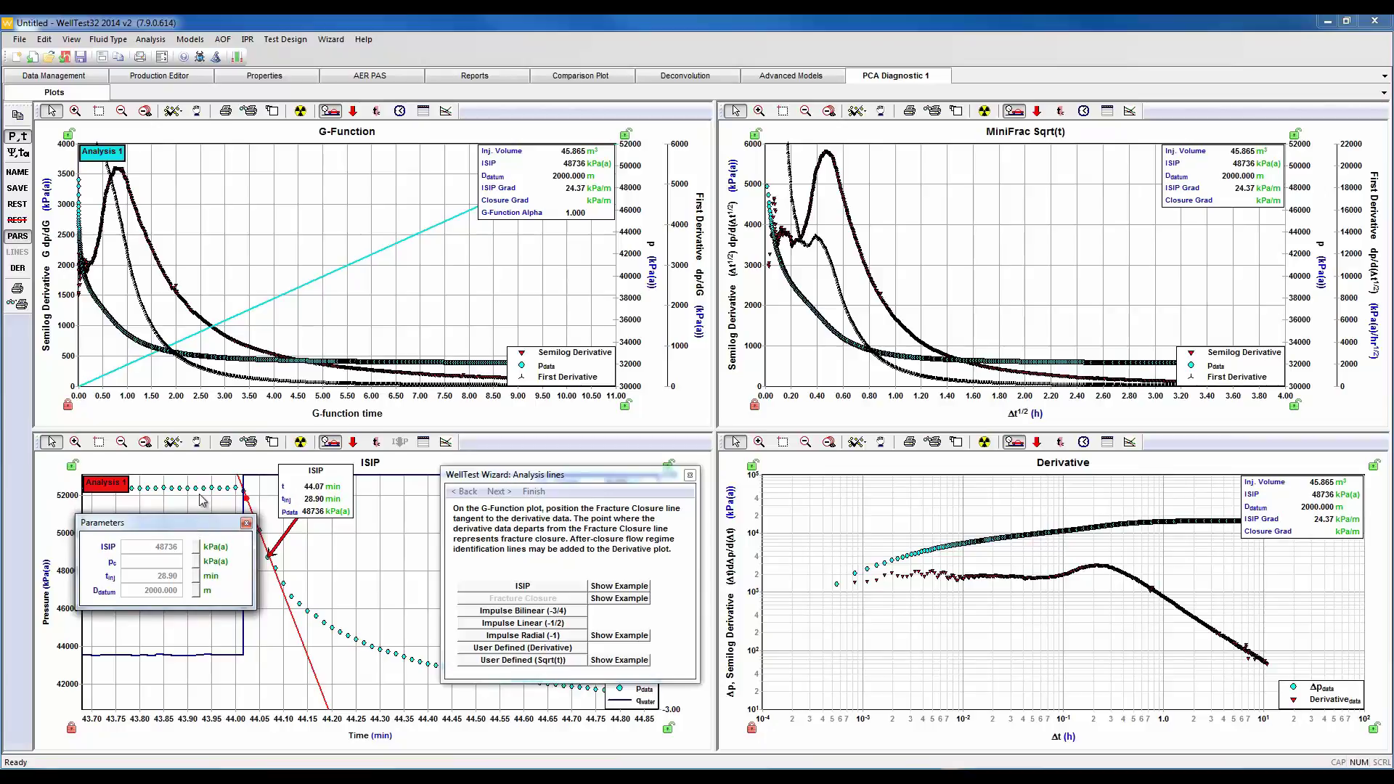
# - Stretch the G-function time axis and steepen the tangent line along the early derivative
pyautogui.moveTo(143, 395); pyautogui.dragTo(379, 392)
pyautogui.moveTo(254, 204)
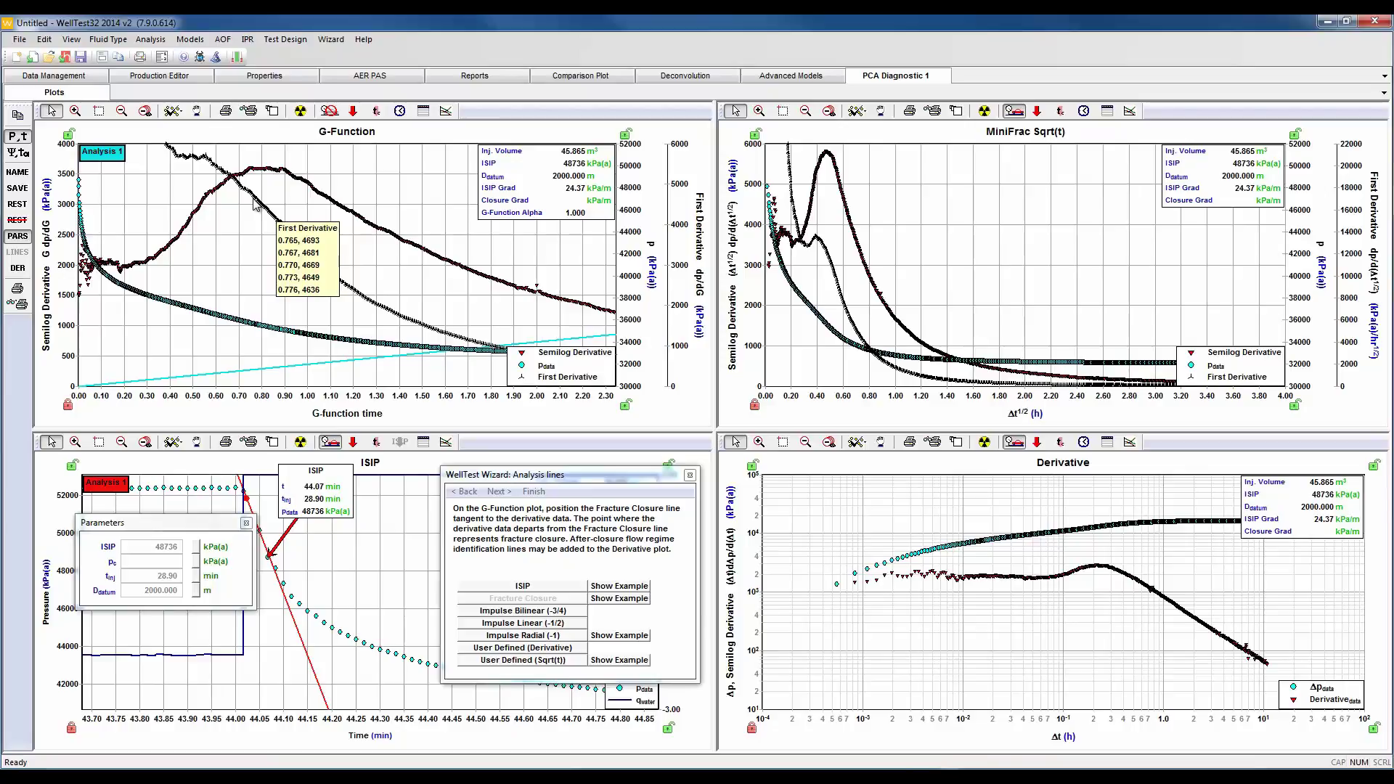
pyautogui.moveTo(319, 194)
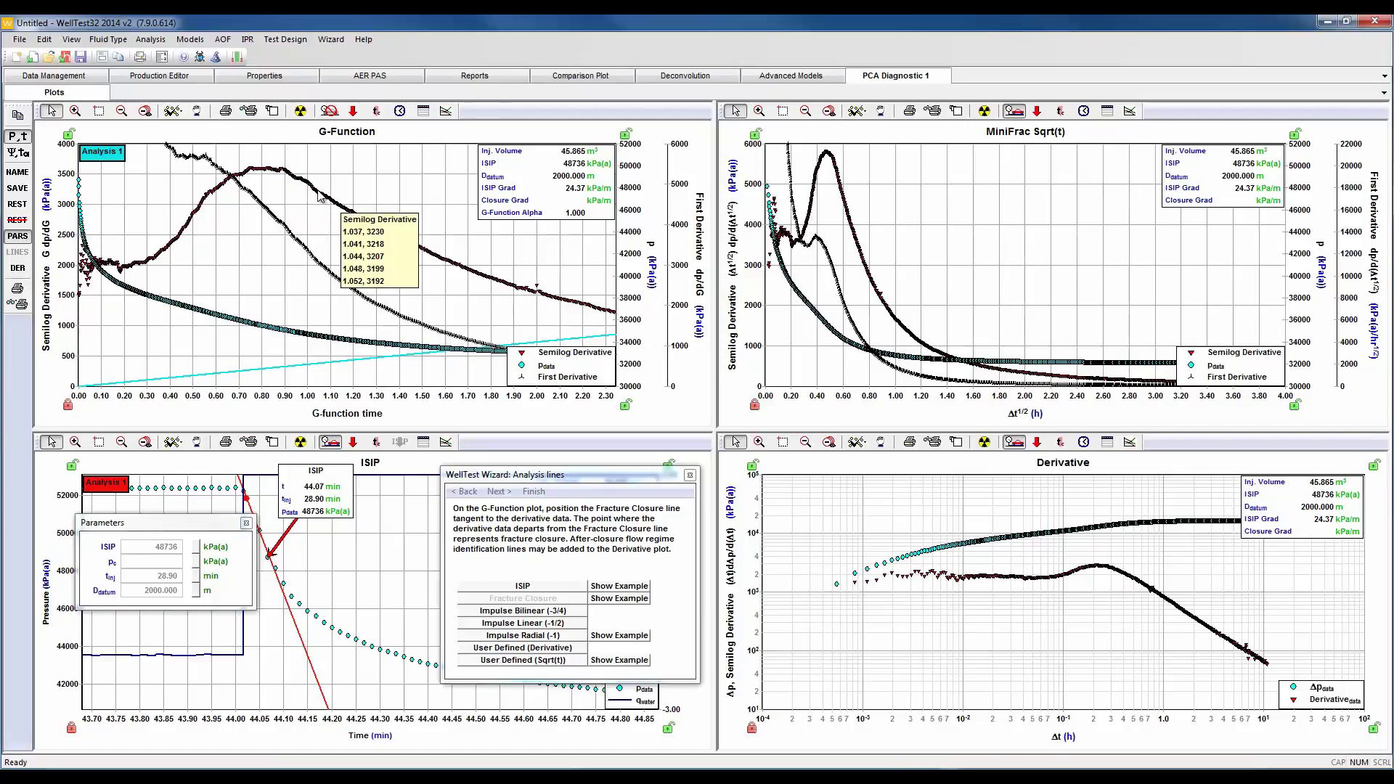
pyautogui.moveTo(185, 310)
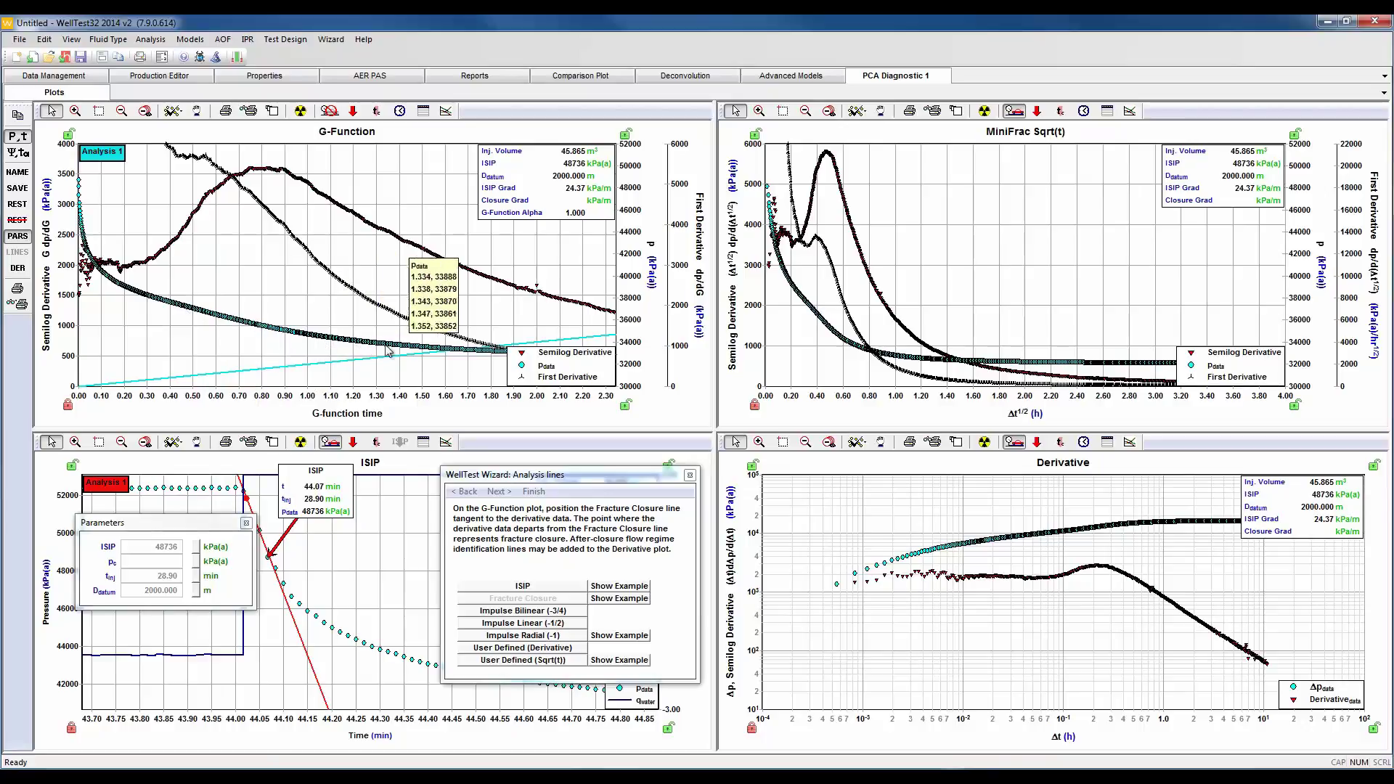
pyautogui.moveTo(411, 351); pyautogui.dragTo(234, 152)
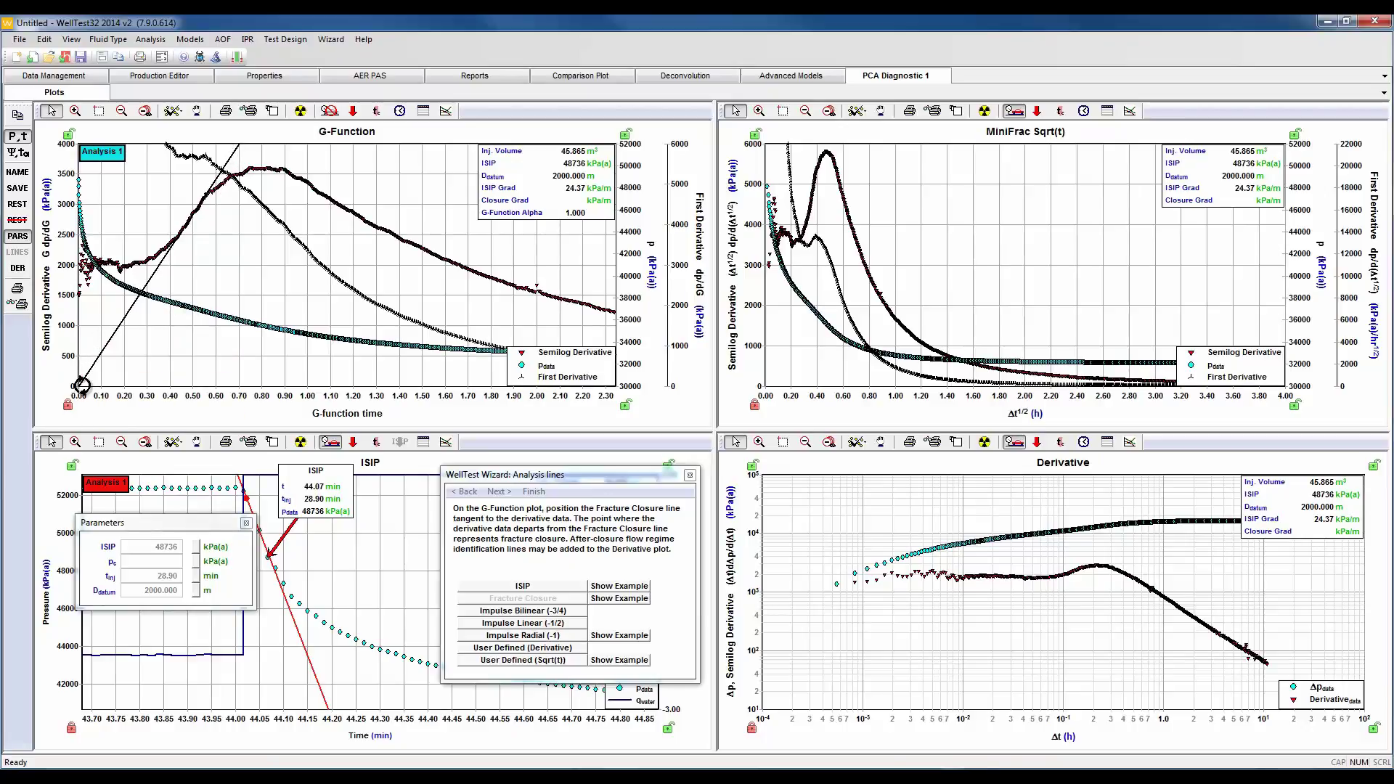
# - Mark synchronized fracture closure at 38.30 min, 36652 kPa(a), G 0.577
pyautogui.click(378, 110)
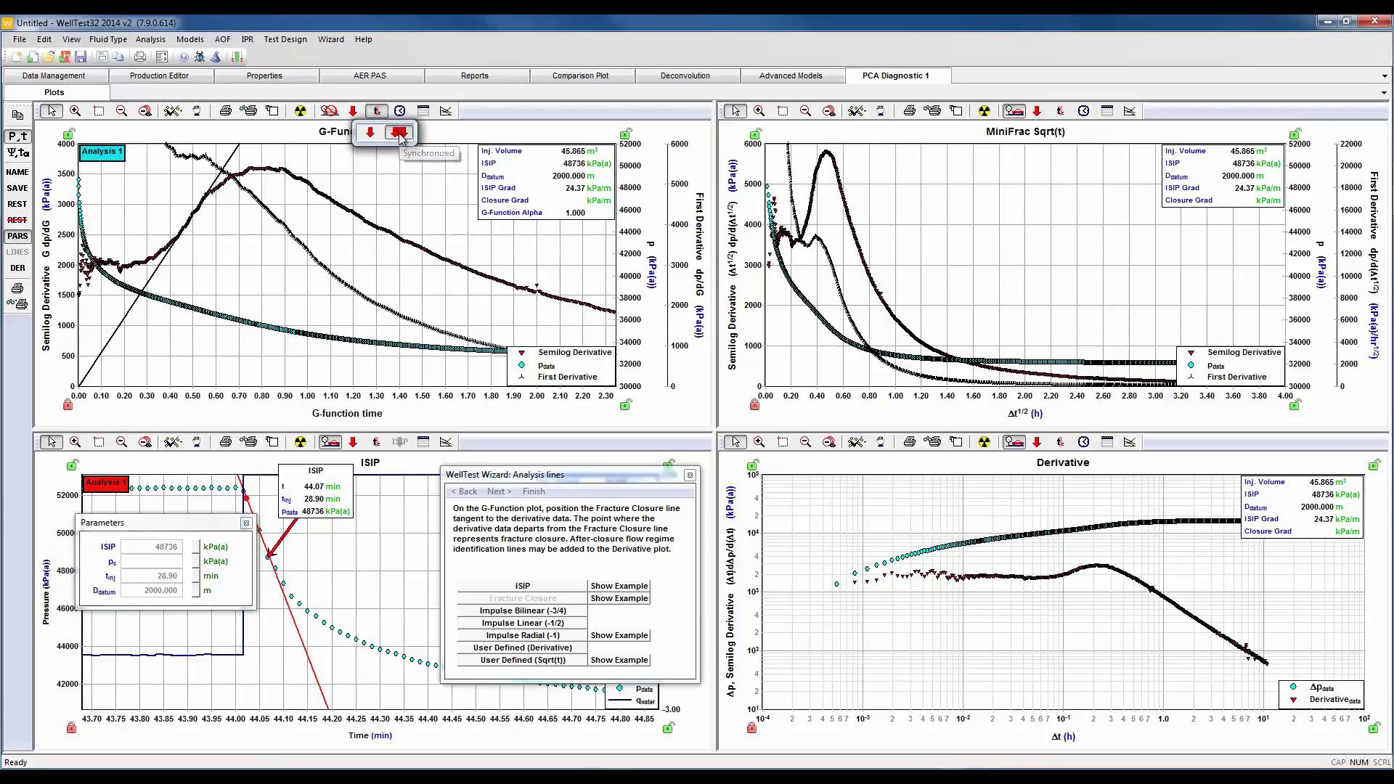
pyautogui.click(402, 138)
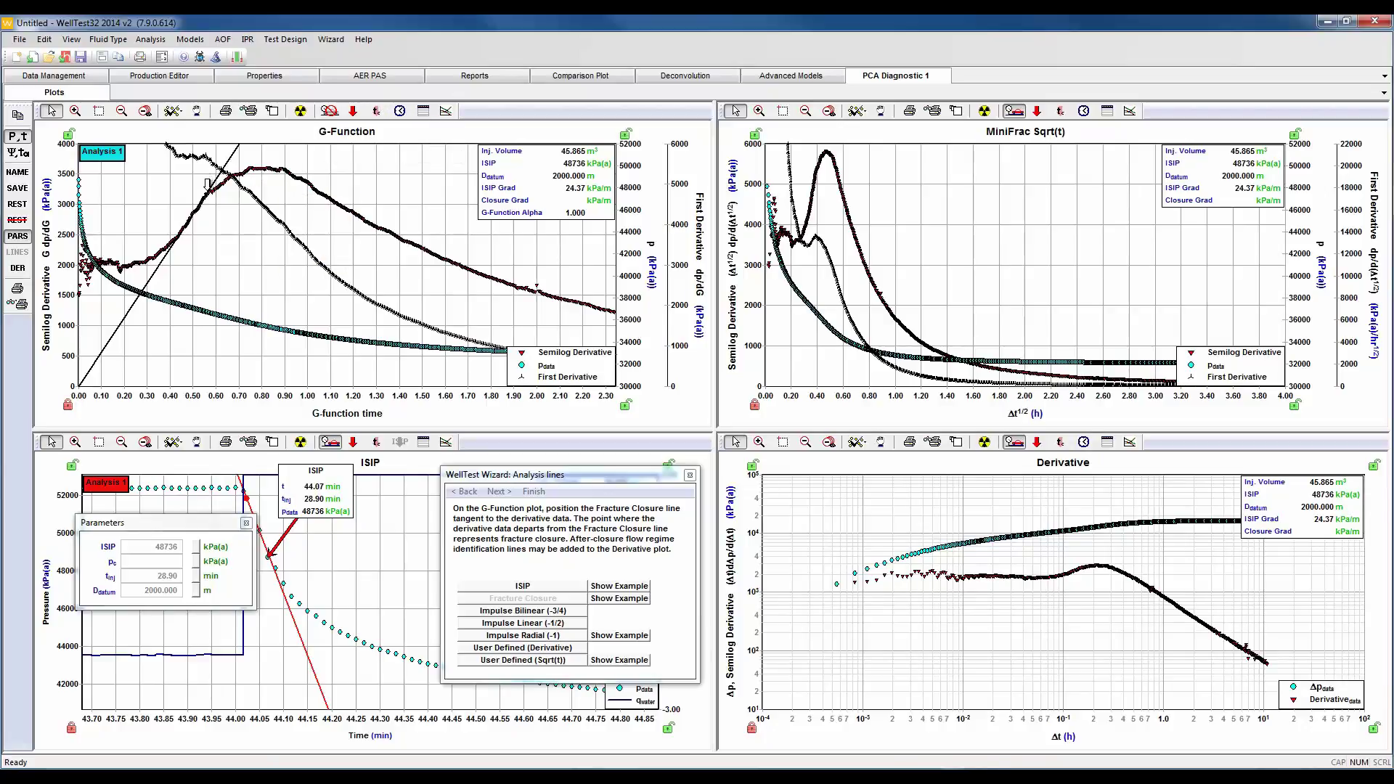
pyautogui.click(209, 187)
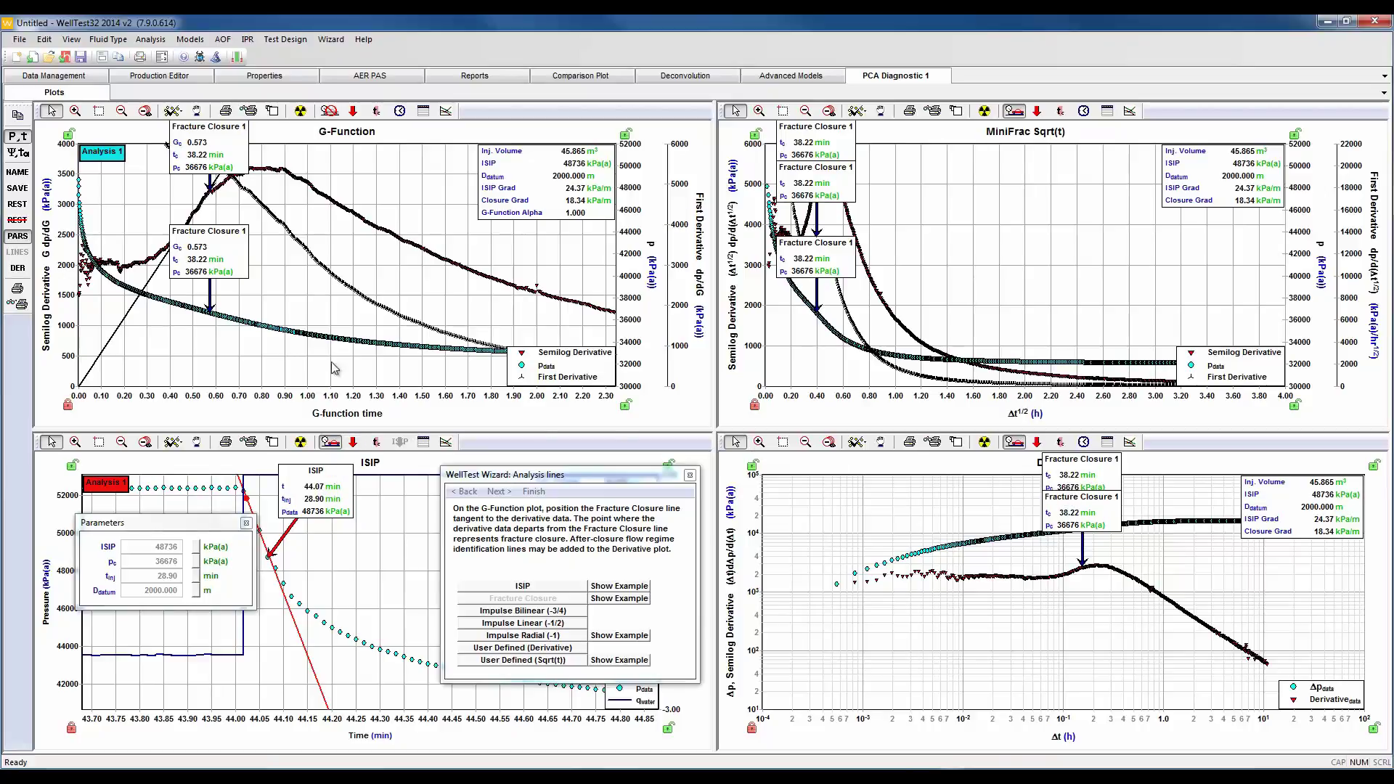
pyautogui.click(210, 187)
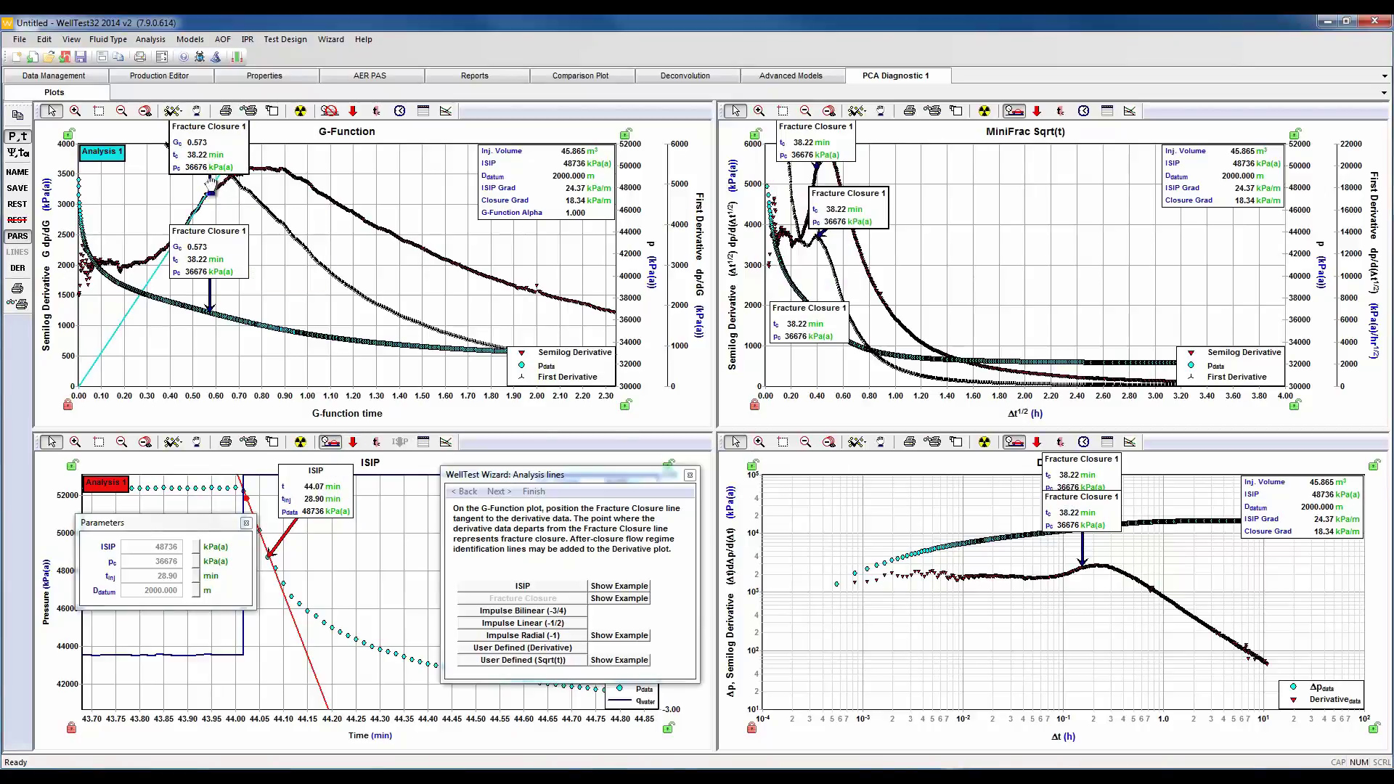
pyautogui.moveTo(209, 186); pyautogui.dragTo(210, 182)
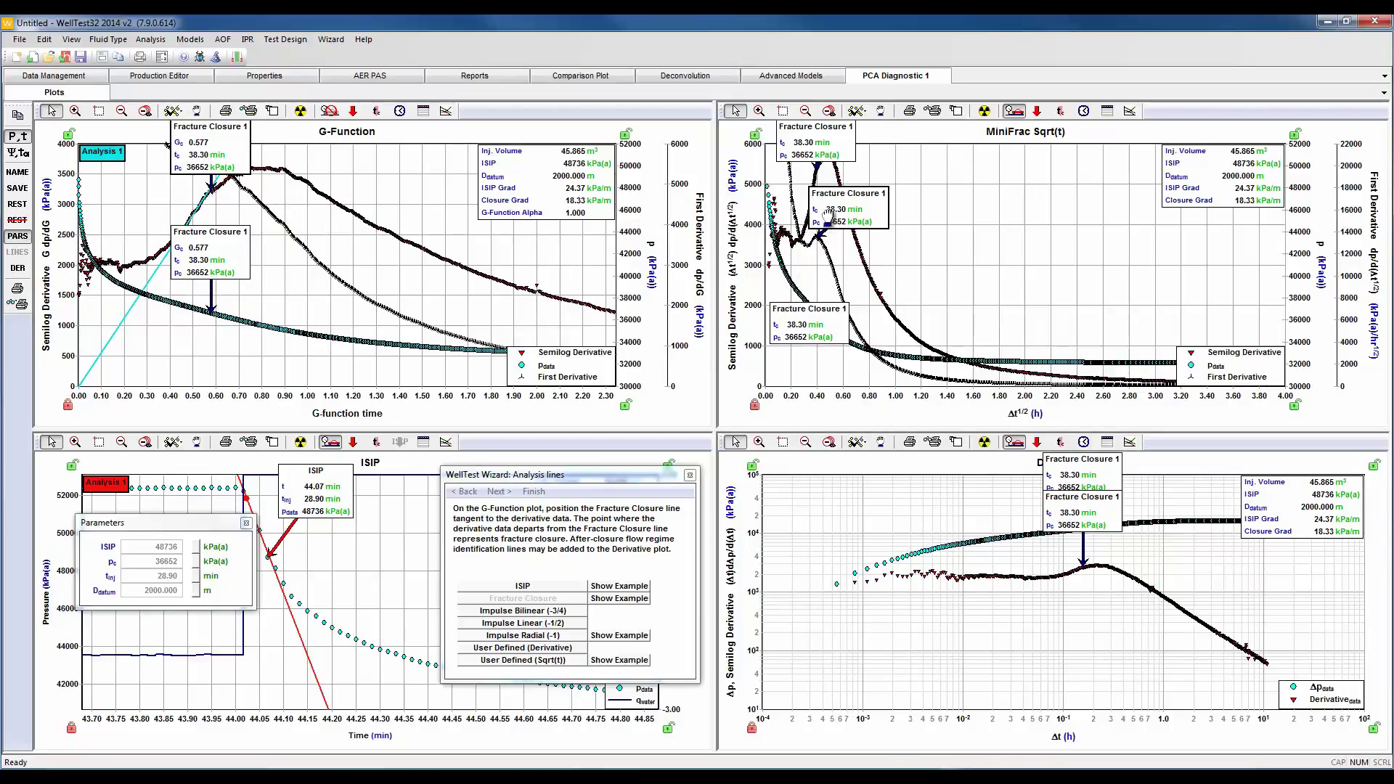
pyautogui.moveTo(828, 212); pyautogui.dragTo(899, 217)
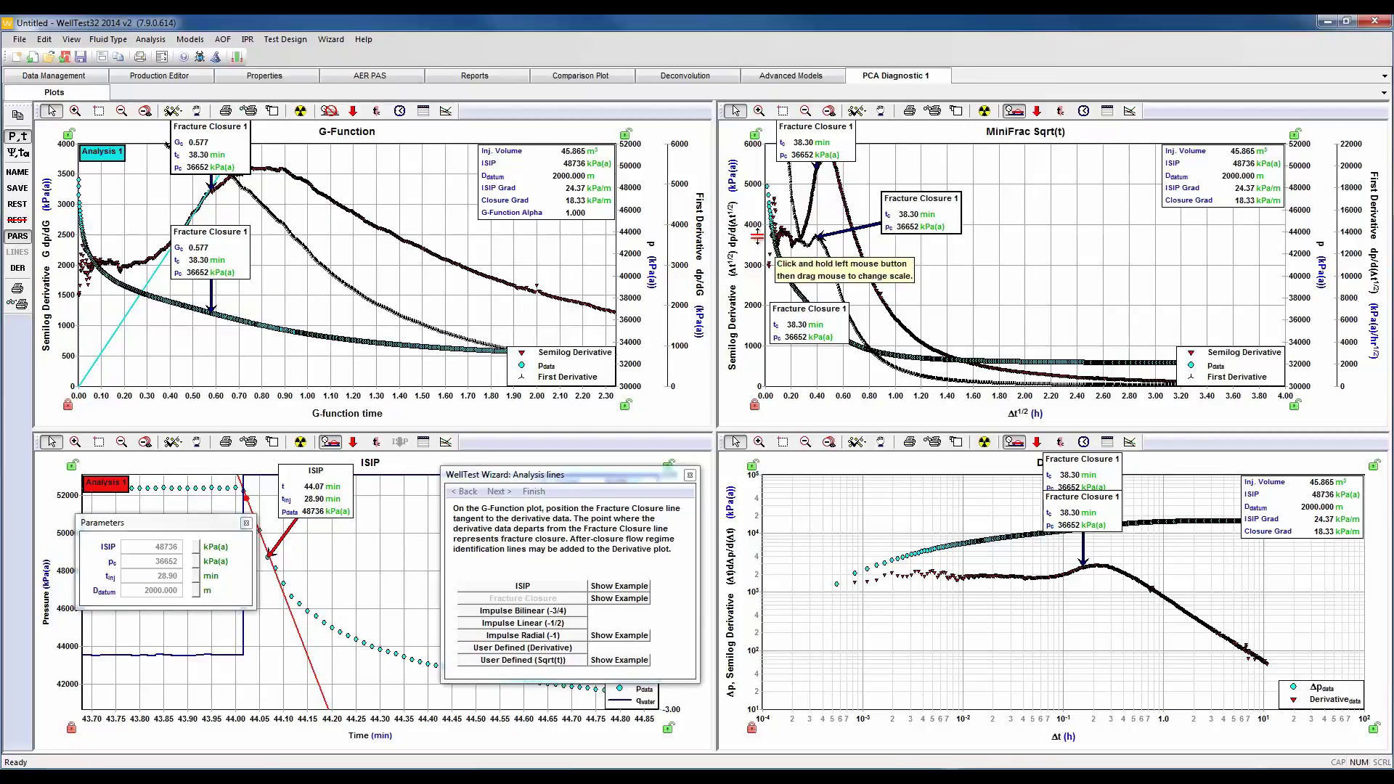
pyautogui.moveTo(813, 239)
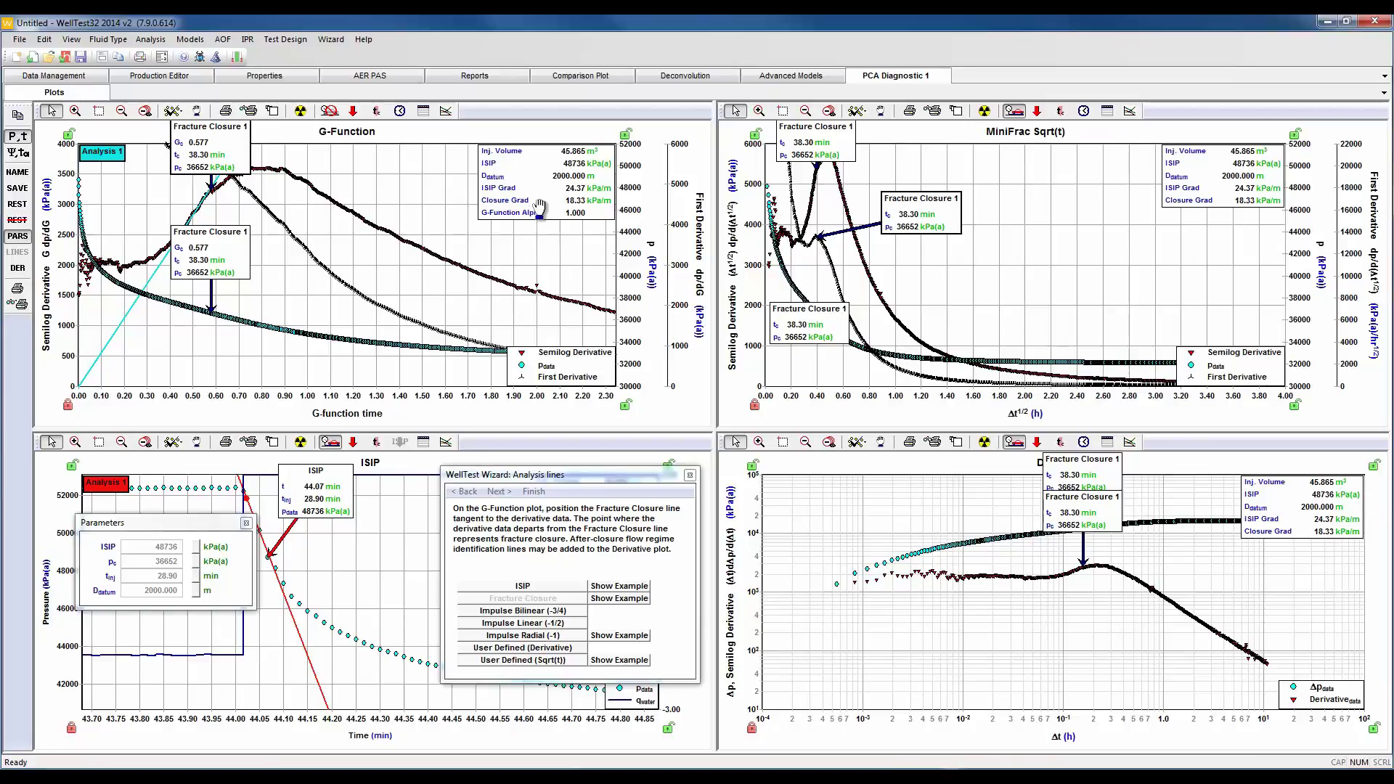
# - Show Δt 0.16 h, fluid efficiency 22.40% and net pressure 12084 kPa on closure labels, then separate them
pyautogui.rightClick(216, 156)
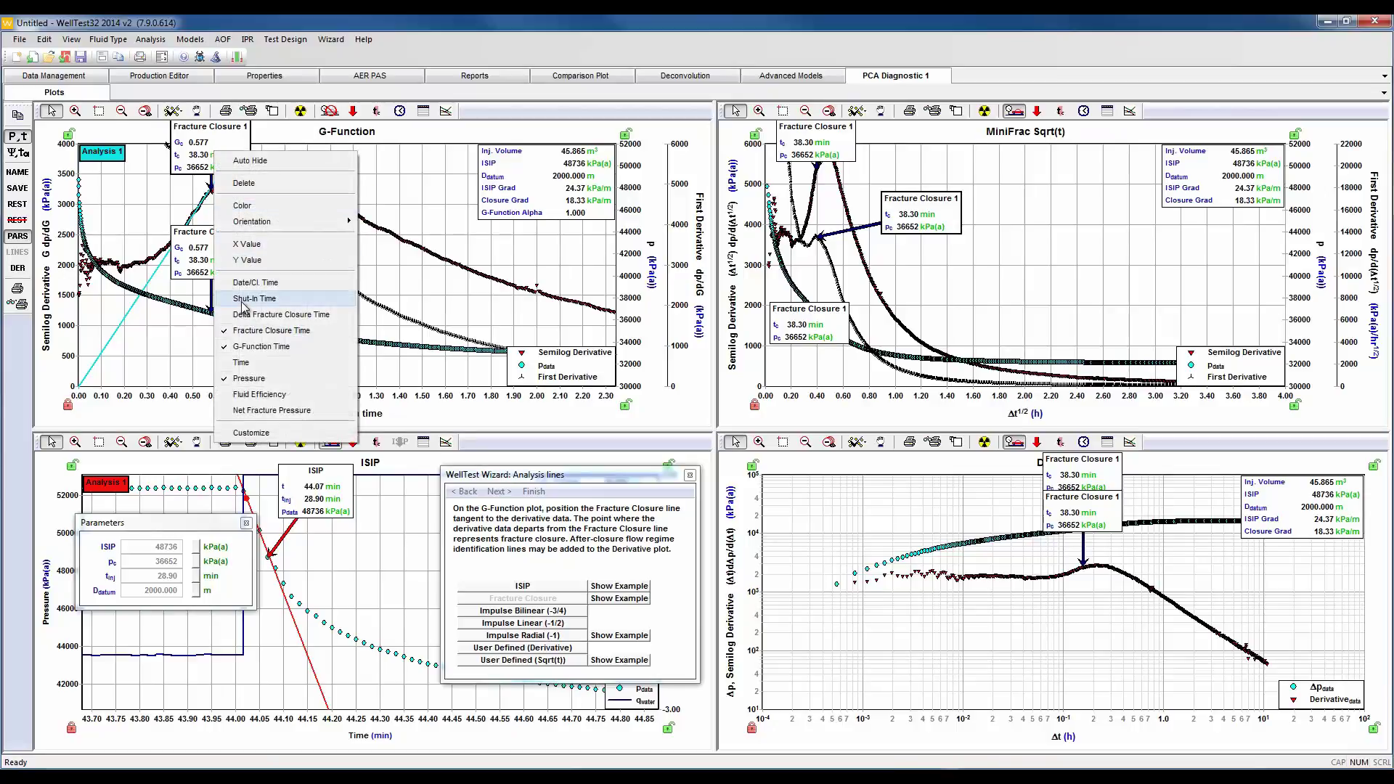
pyautogui.click(245, 305)
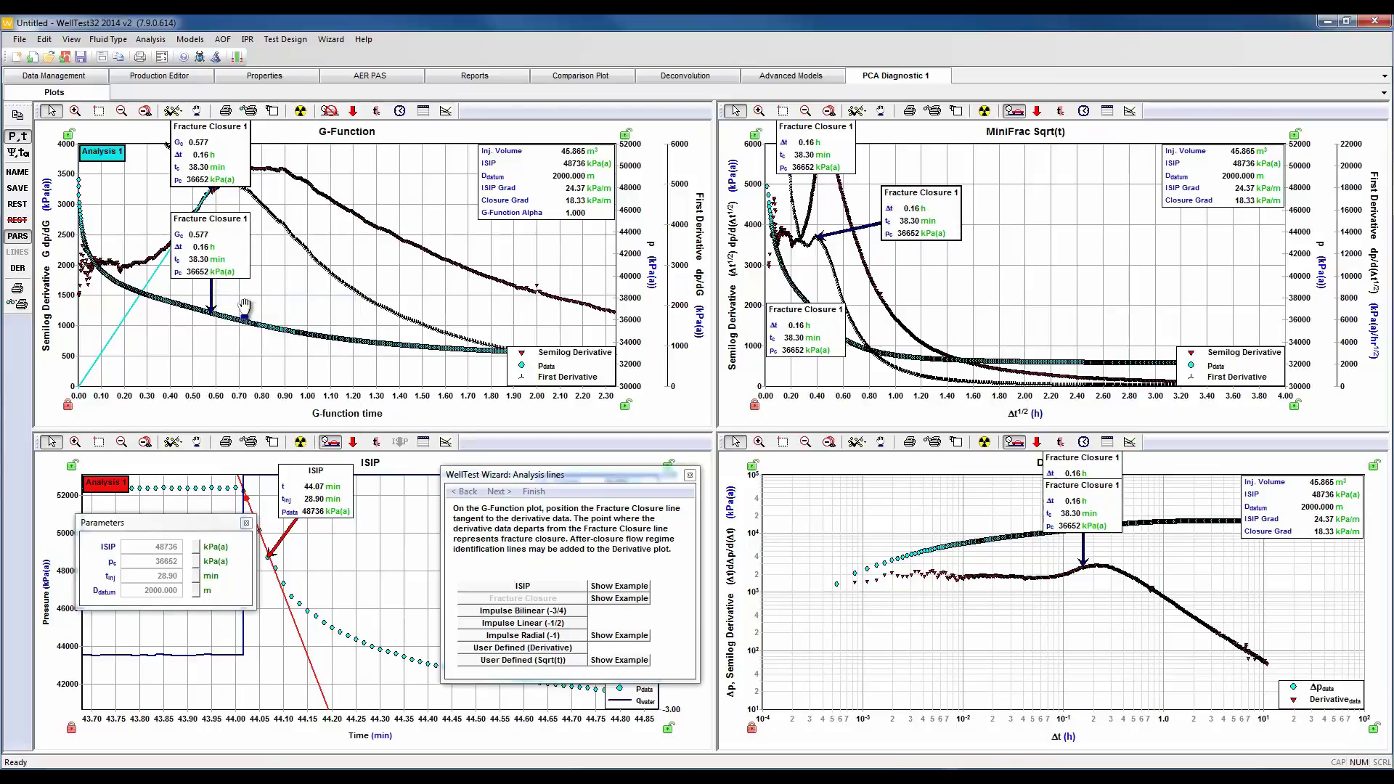
pyautogui.rightClick(240, 160)
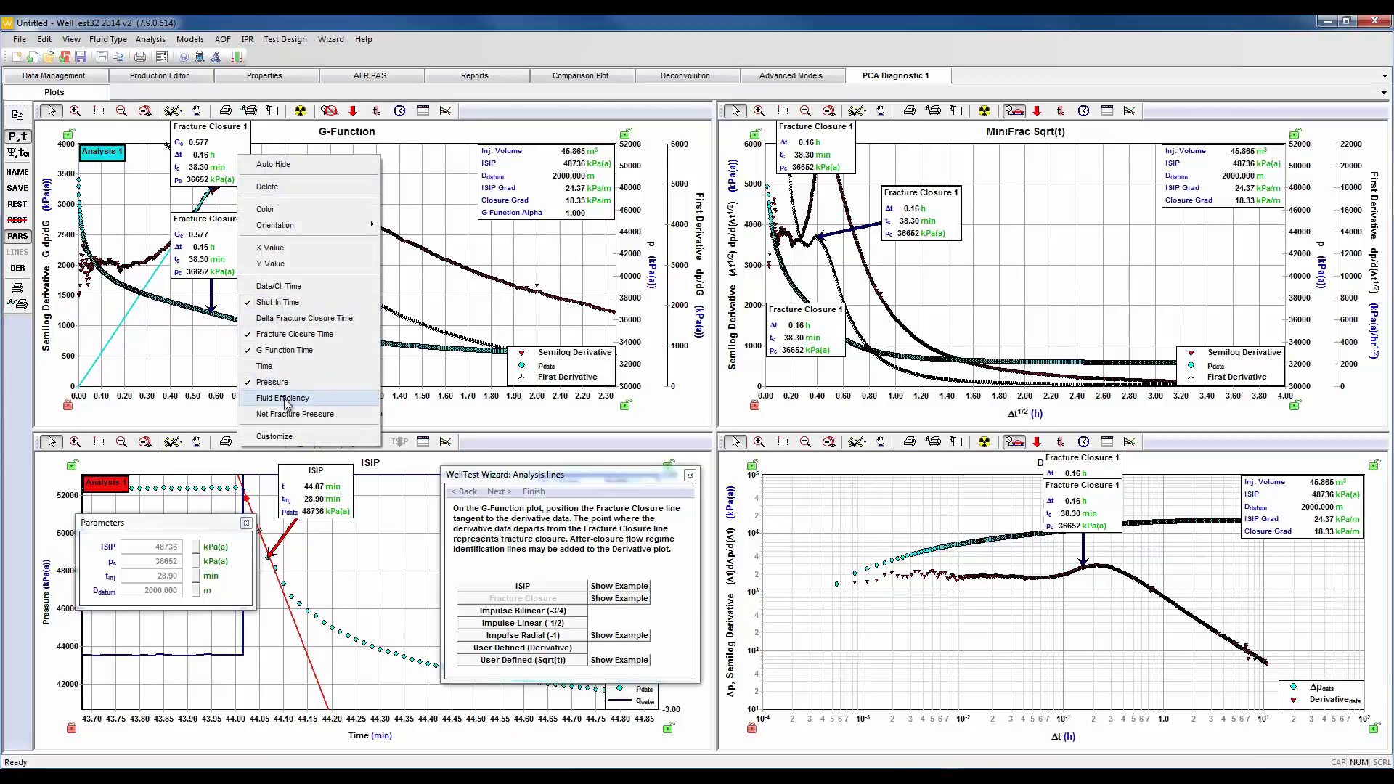
pyautogui.click(283, 398)
pyautogui.rightClick(237, 166)
pyautogui.click(298, 424)
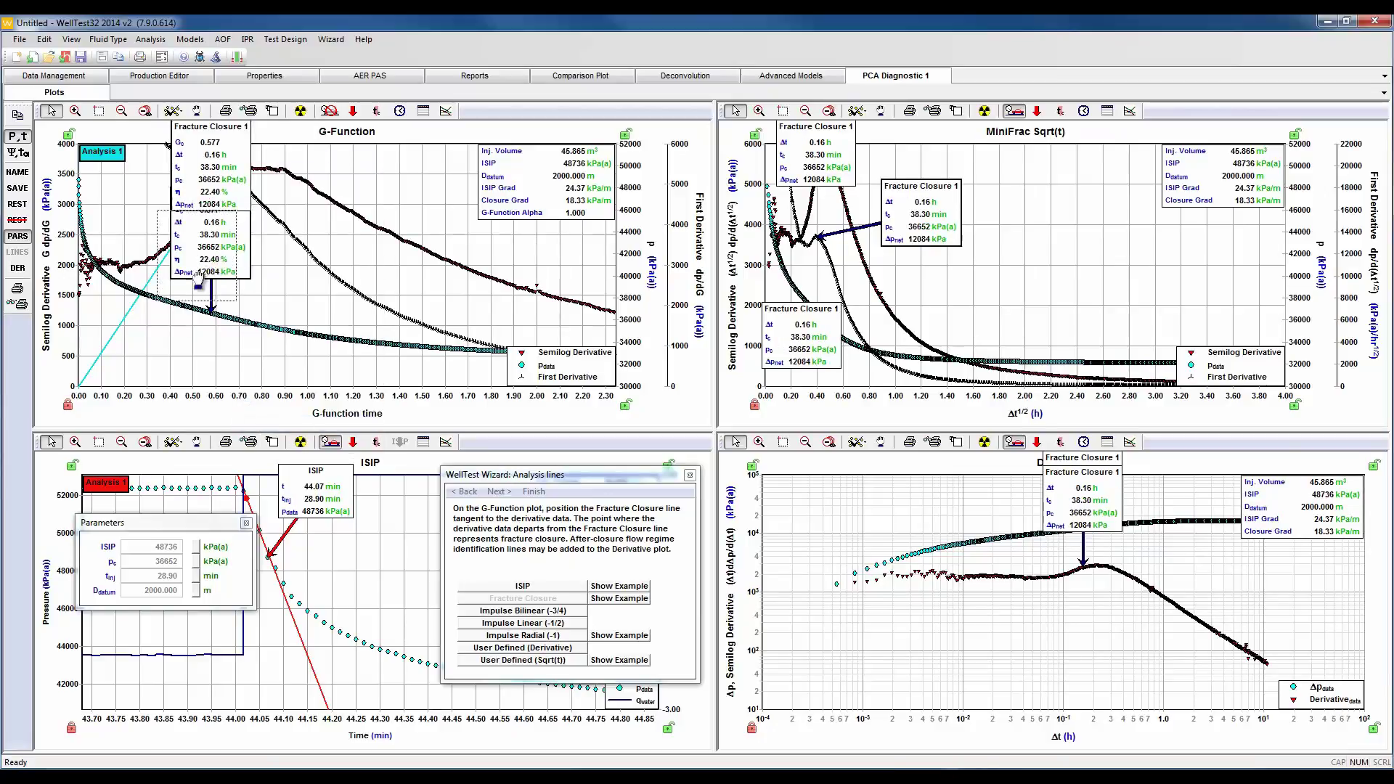
pyautogui.moveTo(208, 196); pyautogui.dragTo(365, 196)
pyautogui.moveTo(185, 314); pyautogui.dragTo(142, 353)
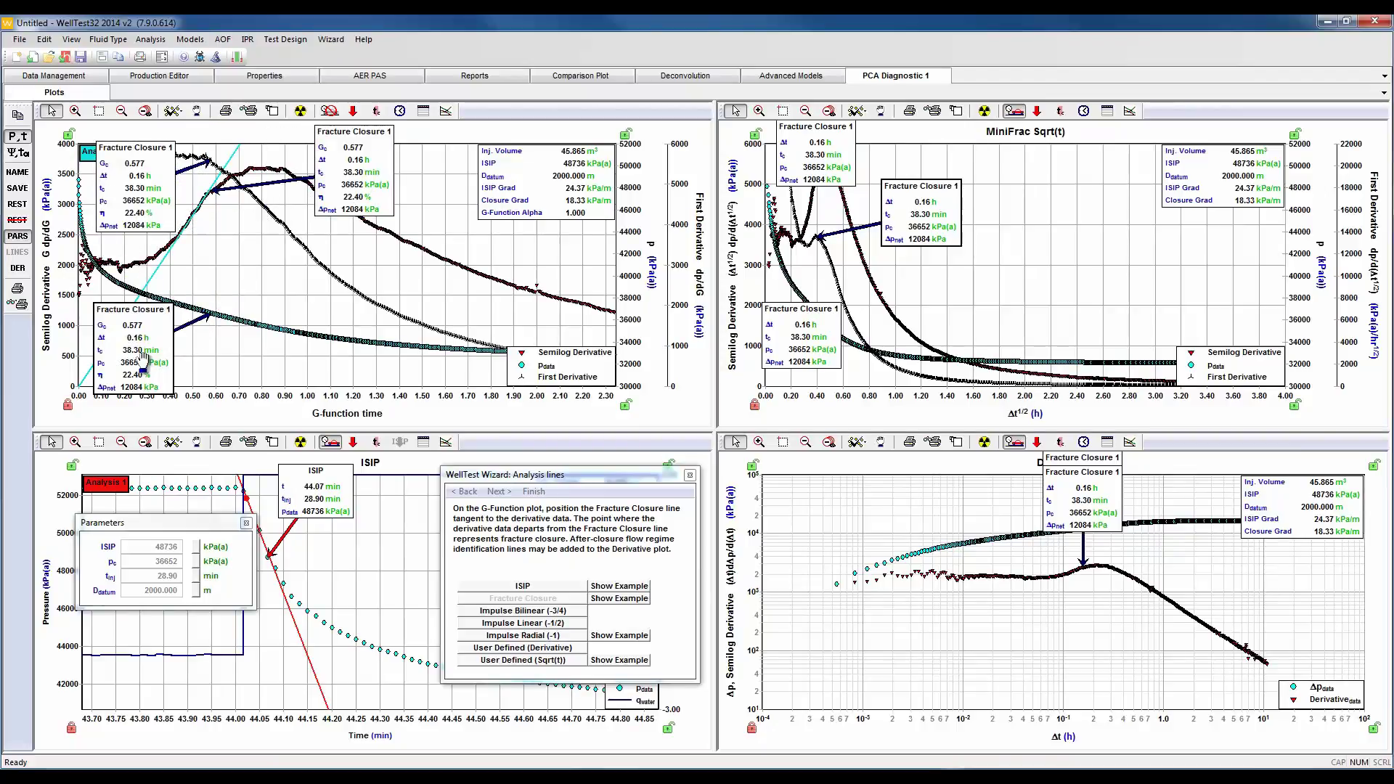
# - Start a Nolte after-closure analysis and place an Impulse Radial (-1) line on the late-time derivative
pyautogui.click(501, 492)
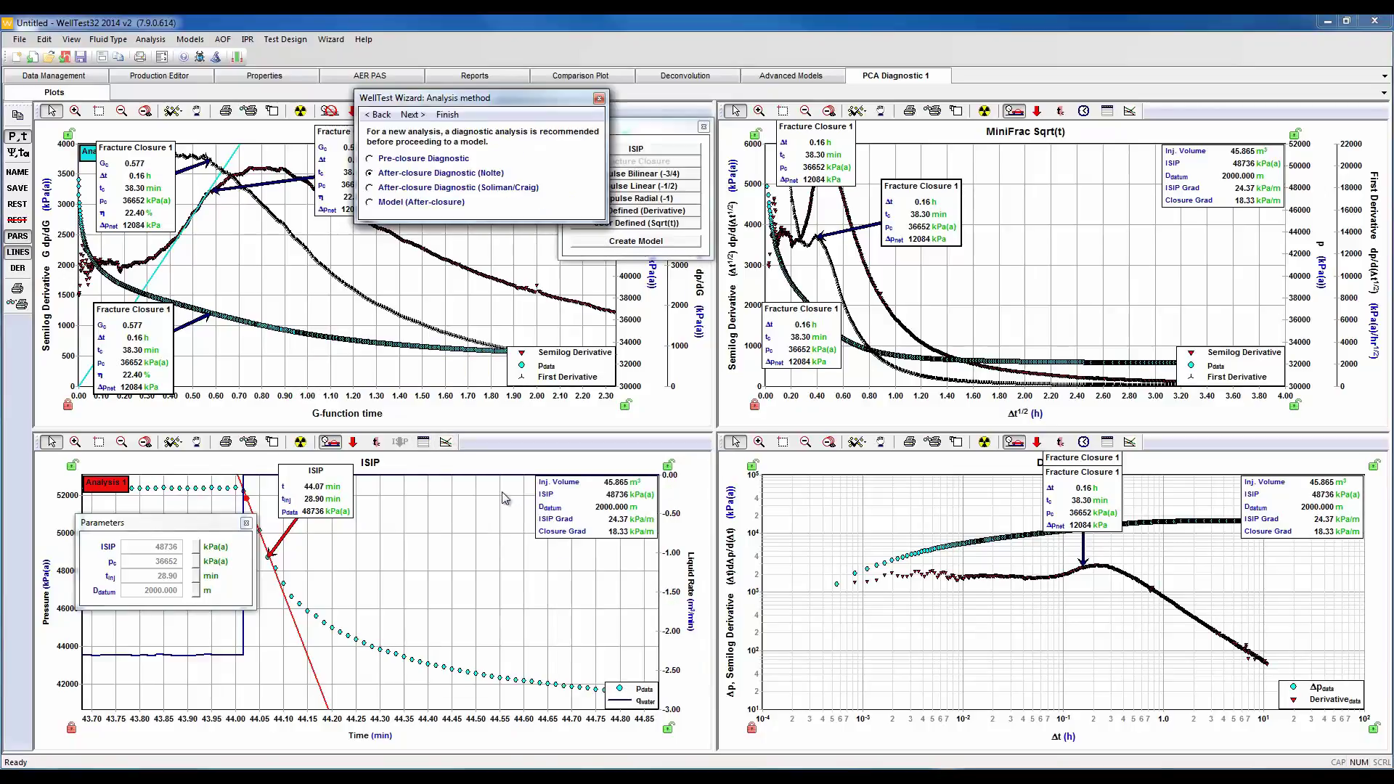
pyautogui.click(418, 118)
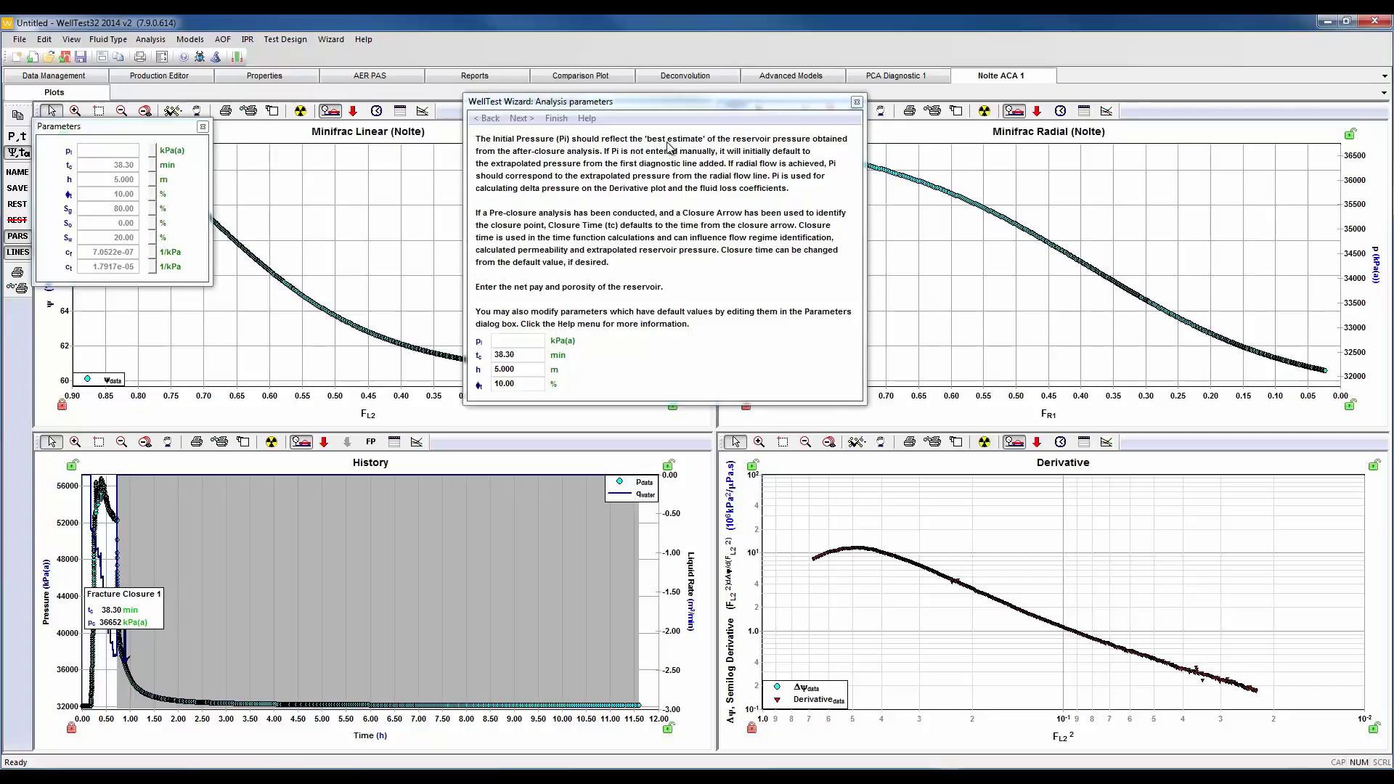
pyautogui.click(524, 119)
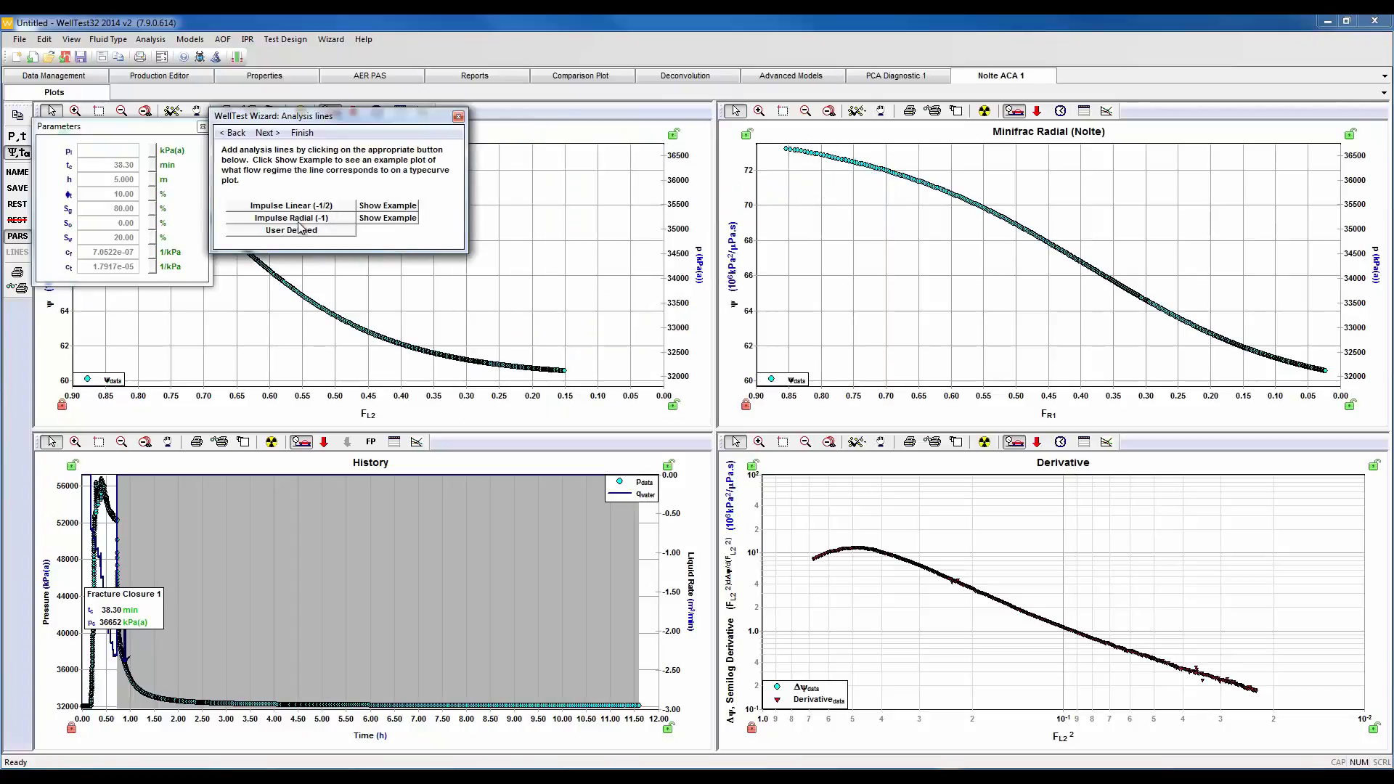
pyautogui.click(305, 220)
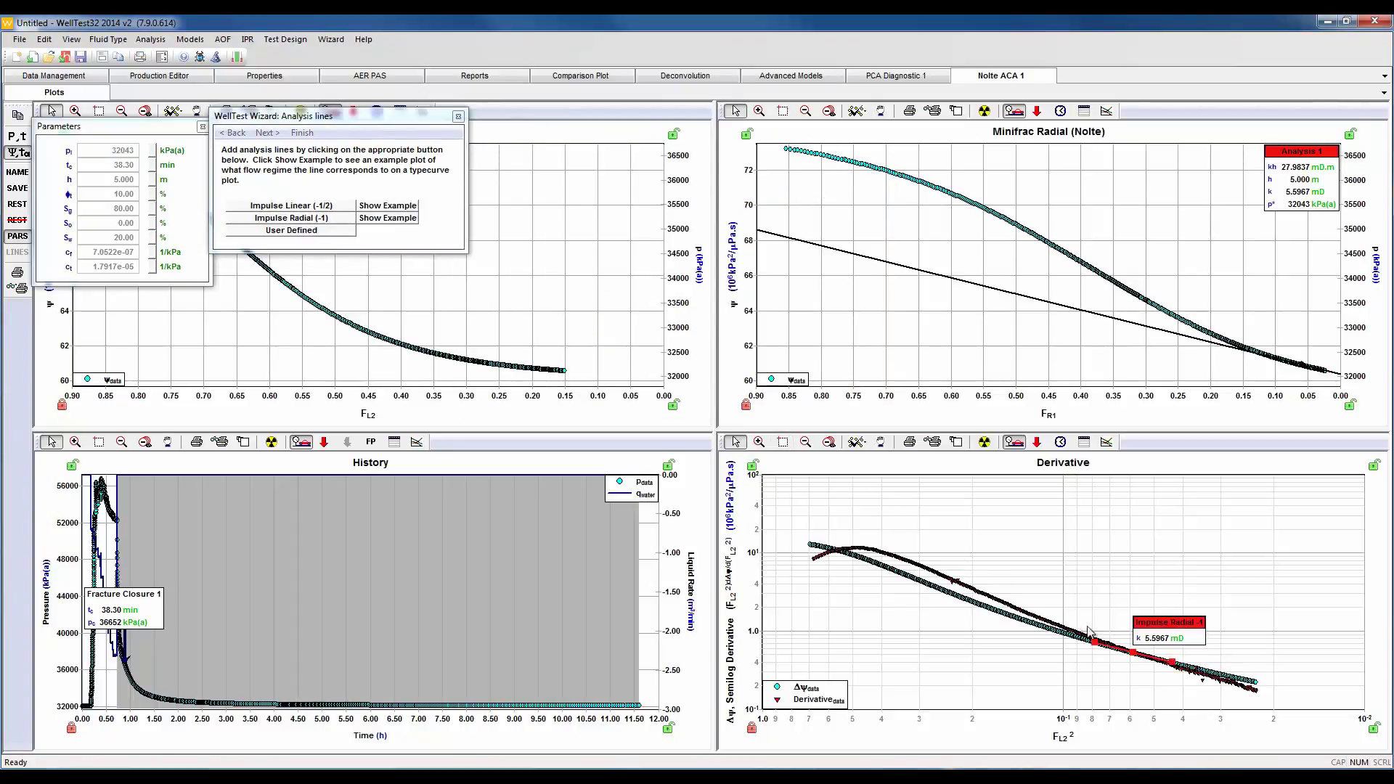
pyautogui.click(1137, 660)
pyautogui.moveTo(1136, 660); pyautogui.dragTo(1242, 691)
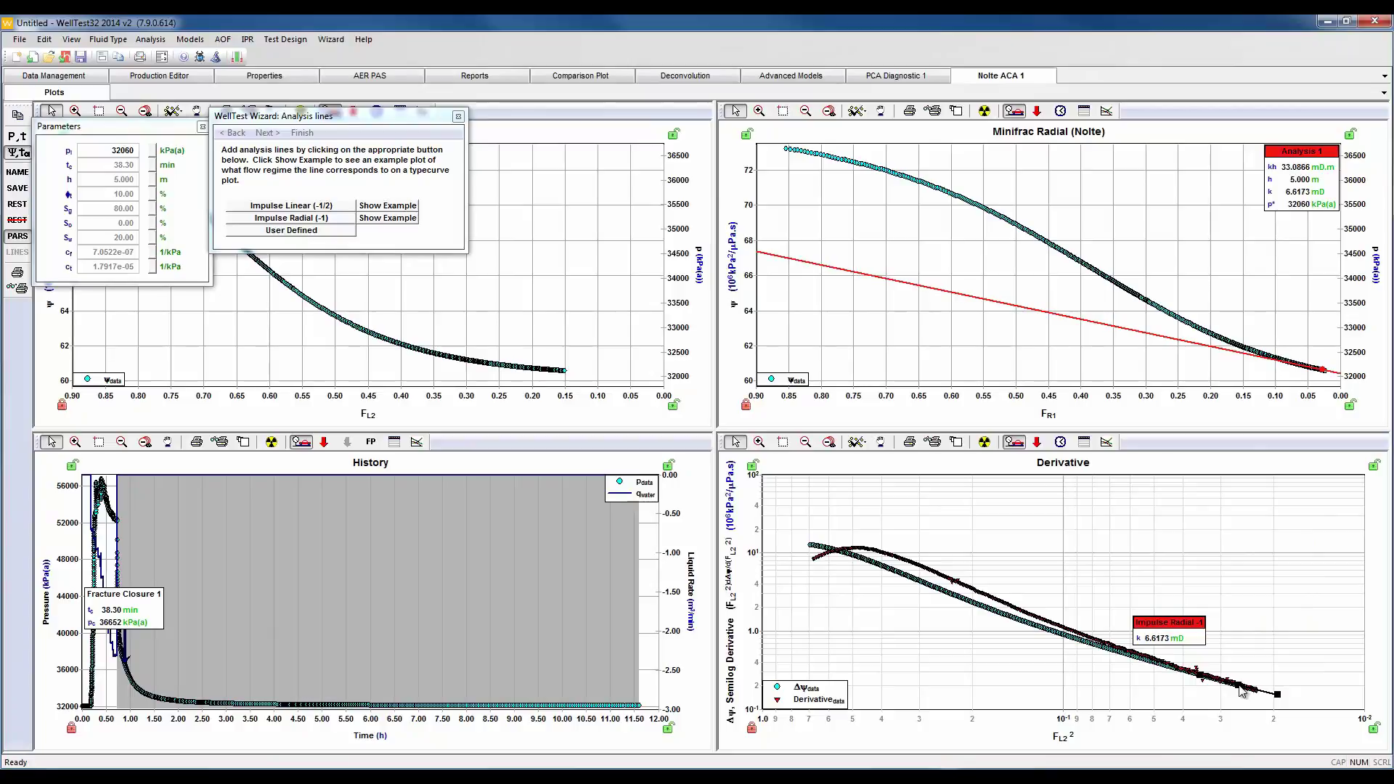
# - Fit a line to the derivative tail and zoom the radial plot, giving k 6.3566 mD, p* 32057 kPa(a)
pyautogui.click(857, 442)
pyautogui.click(833, 467)
pyautogui.moveTo(1272, 694); pyautogui.dragTo(1195, 679)
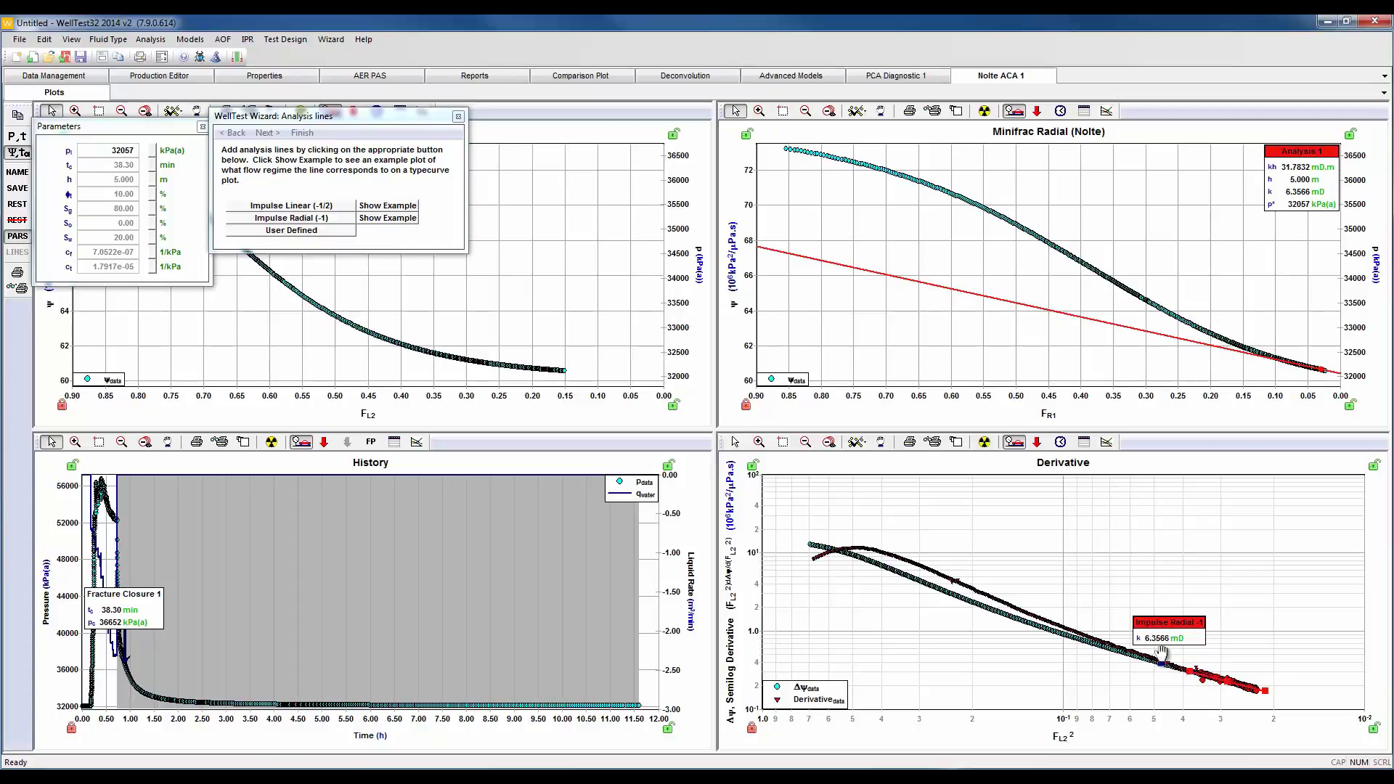
pyautogui.click(782, 113)
pyautogui.moveTo(1184, 313); pyautogui.dragTo(1354, 393)
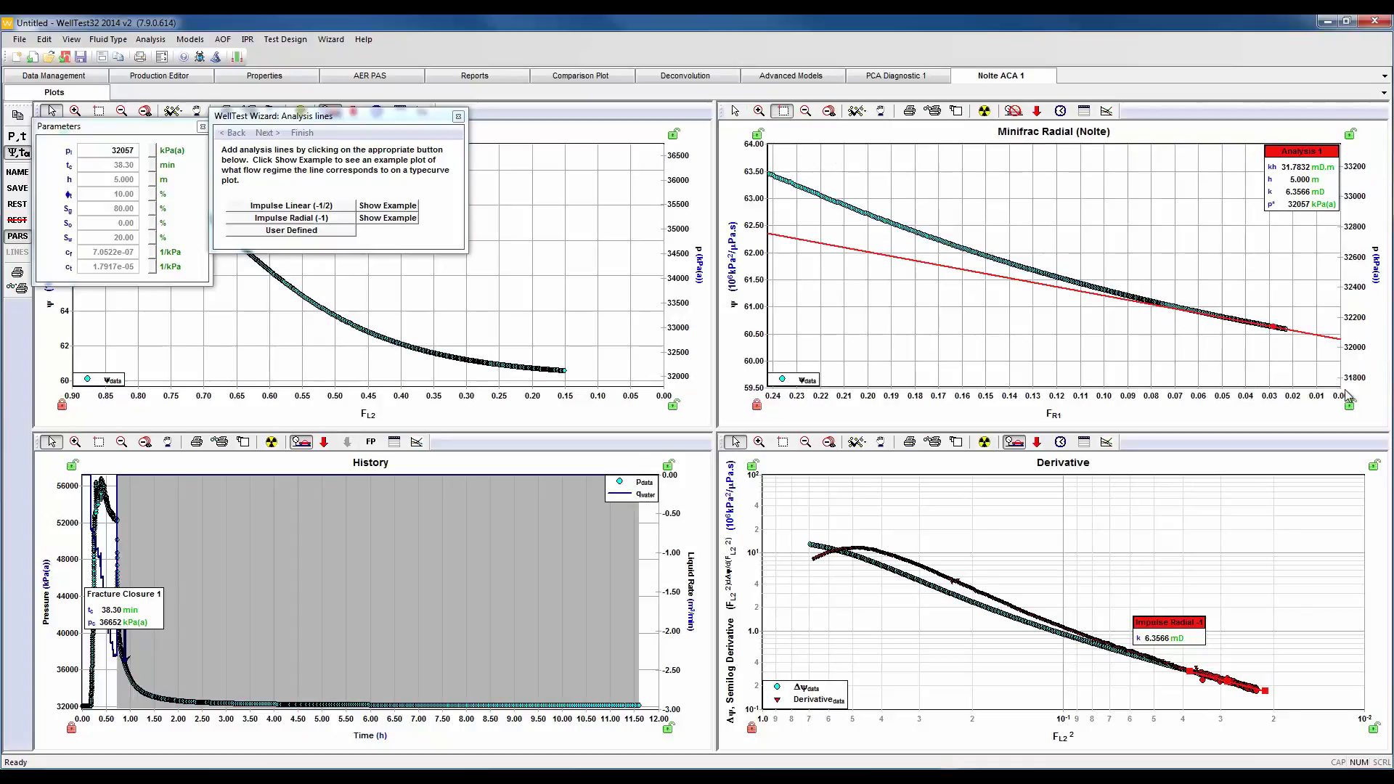
pyautogui.click(735, 110)
# - Fit a Radial (0) line in a Soliman/Craig analysis, giving k 6.4982 mD and p* 32060 kPa(a)
pyautogui.click(268, 134)
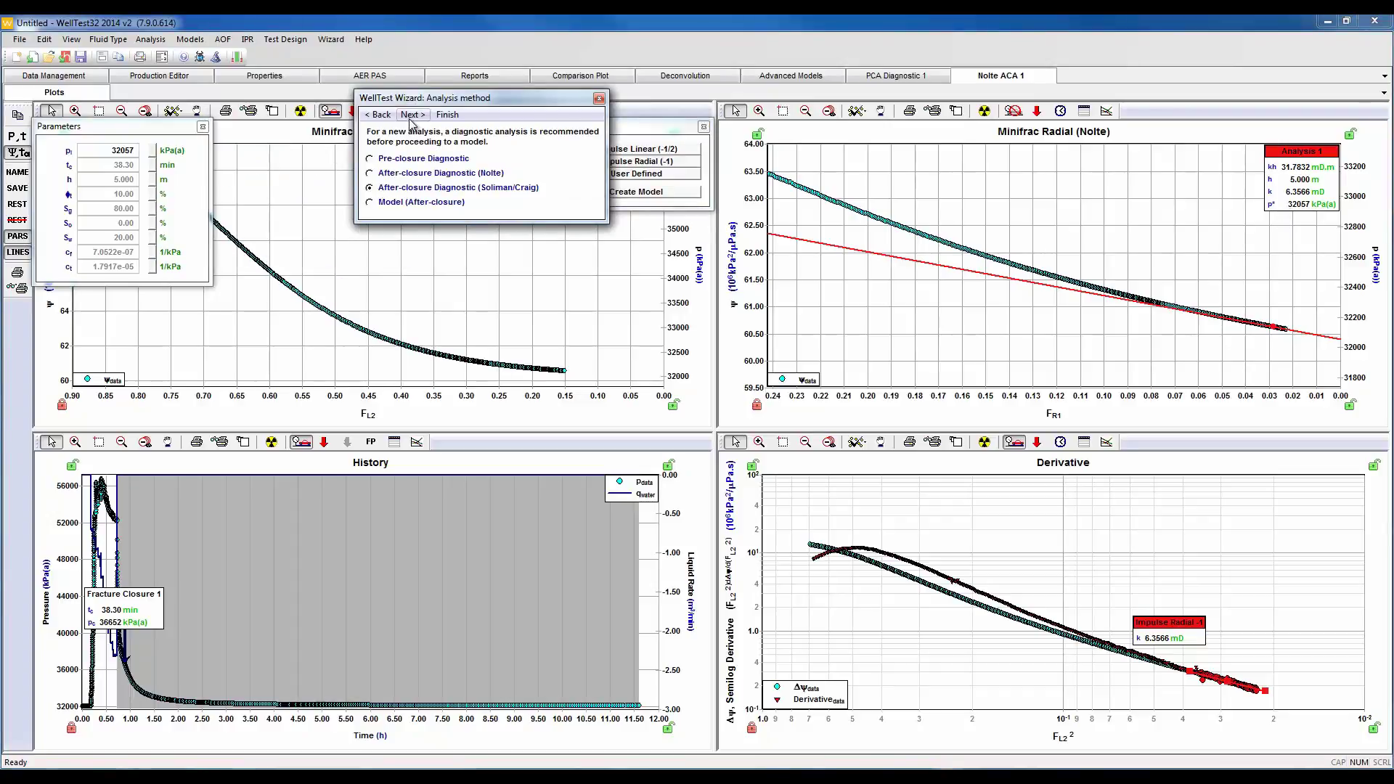
pyautogui.click(411, 115)
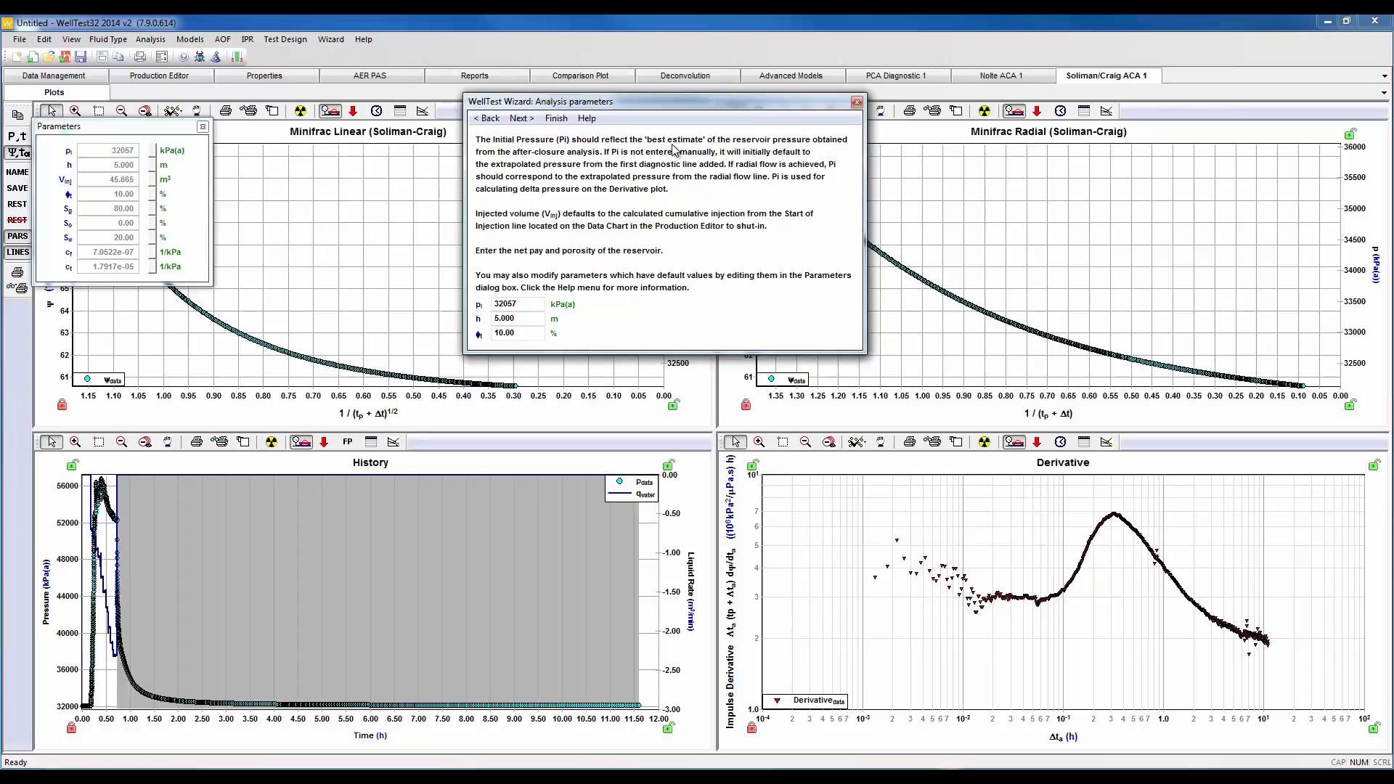
pyautogui.click(521, 119)
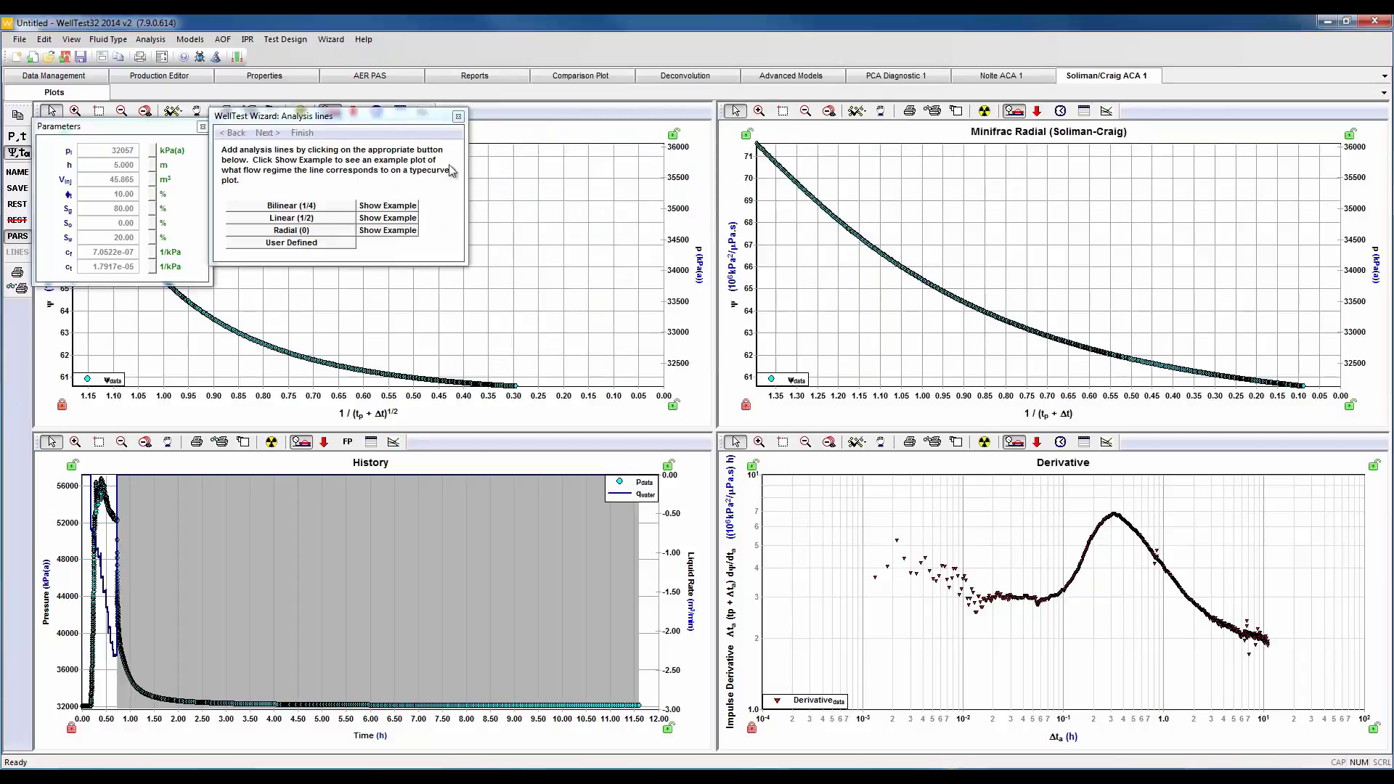
pyautogui.click(305, 231)
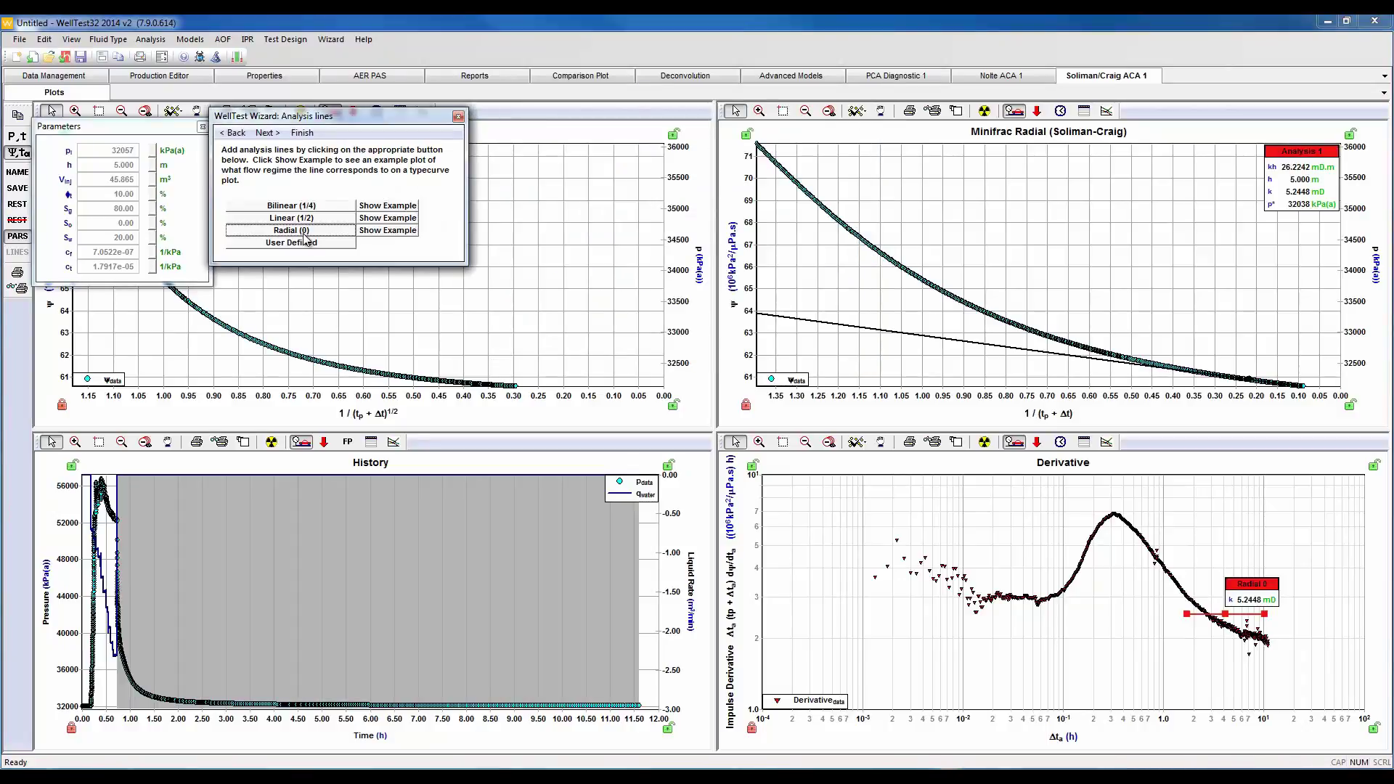
pyautogui.click(1234, 614)
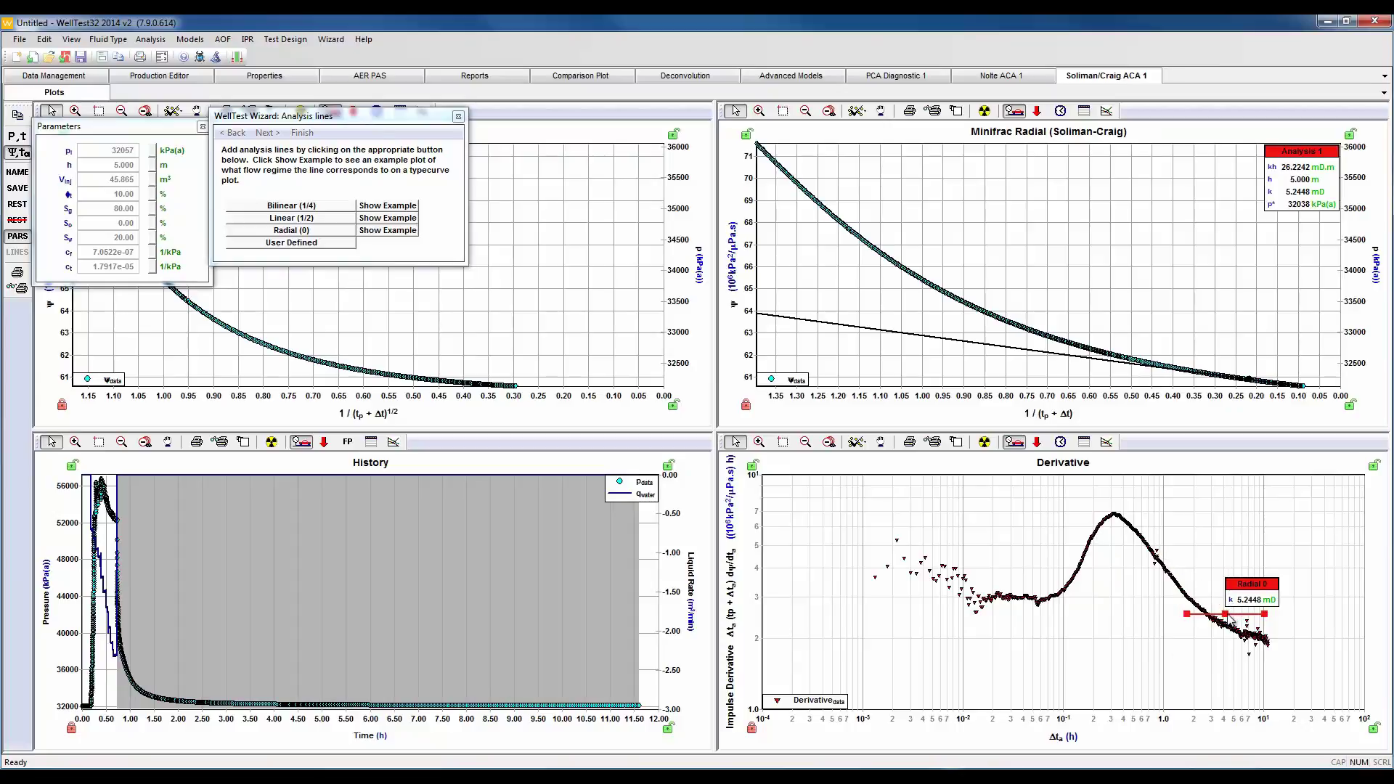
pyautogui.moveTo(1229, 617); pyautogui.dragTo(1261, 642)
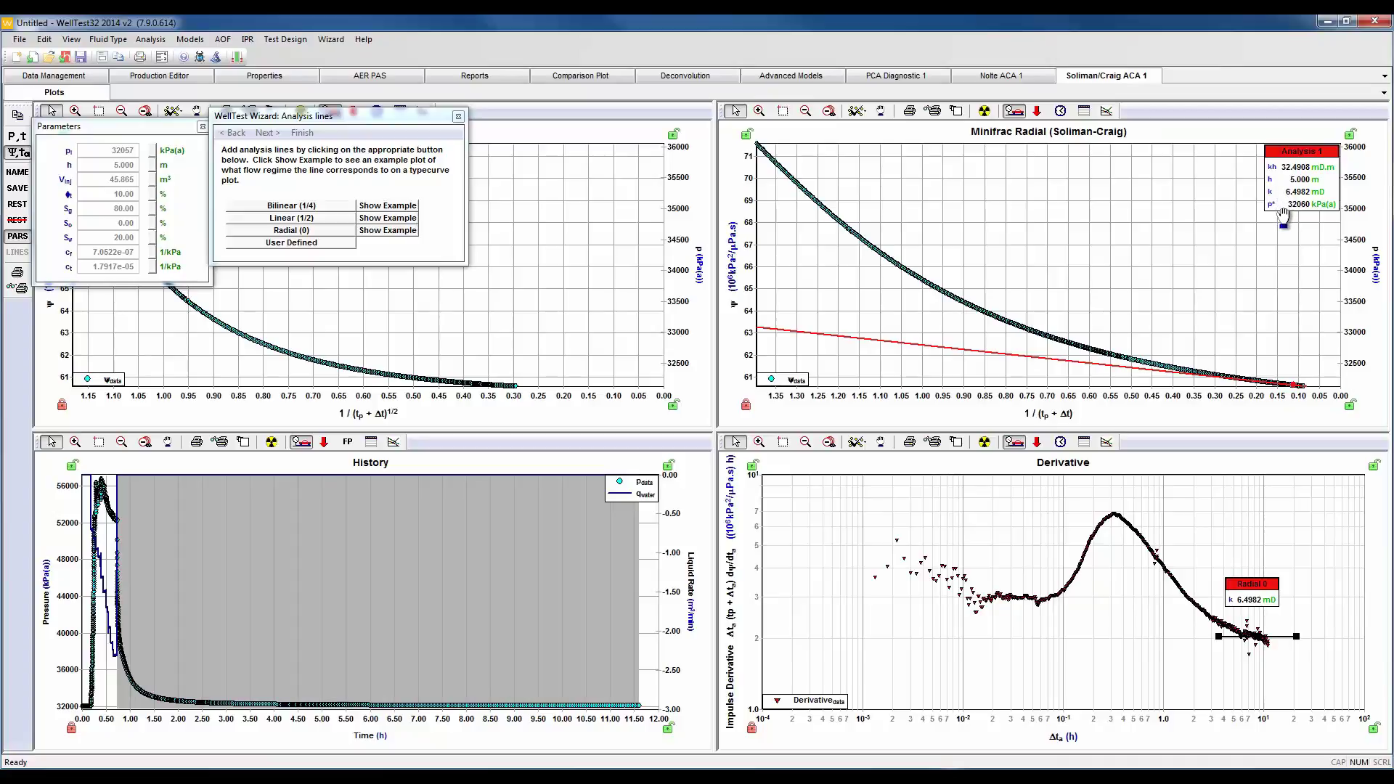
pyautogui.click(265, 134)
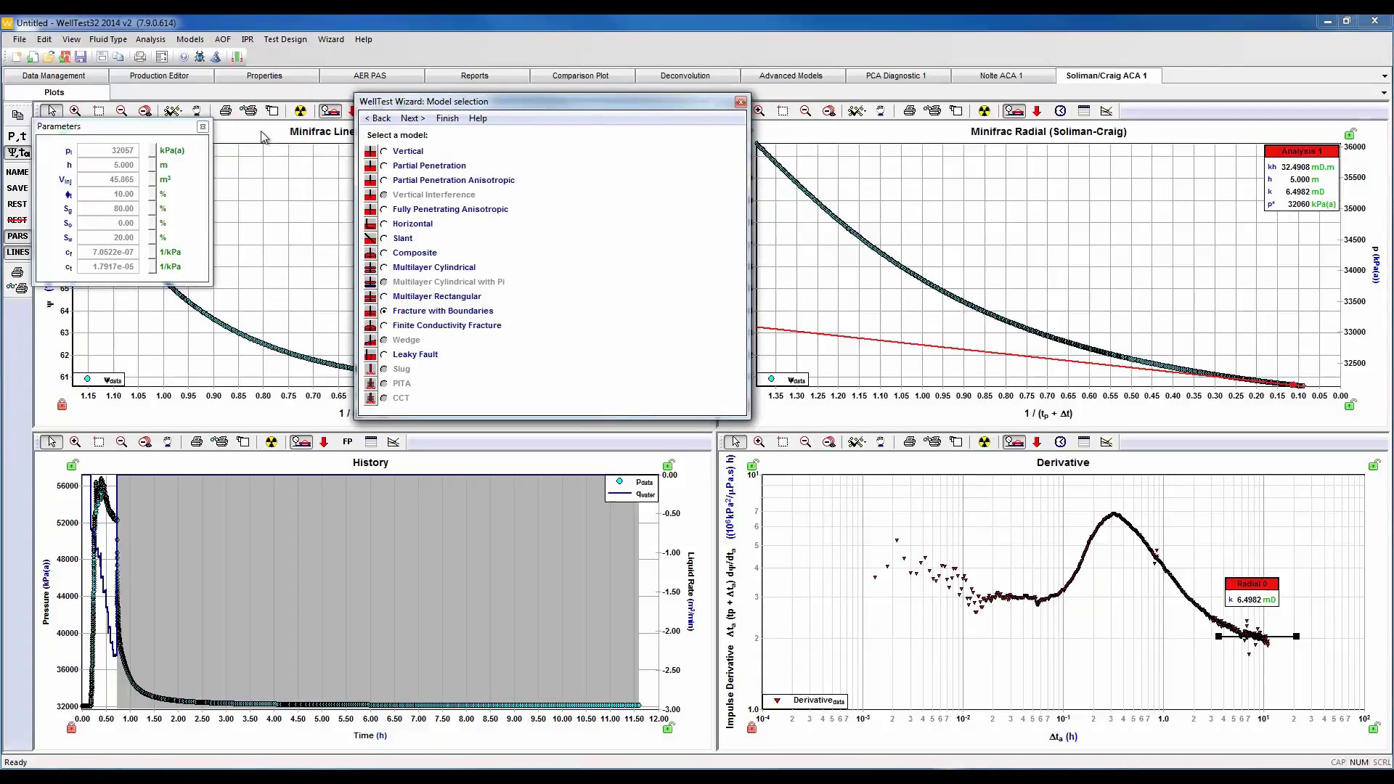
# - Create the Vertical 1 model and show its parameters (pi 32057 kPa(a), k 6.3566 mD, skin -3.000)
pyautogui.click(384, 151)
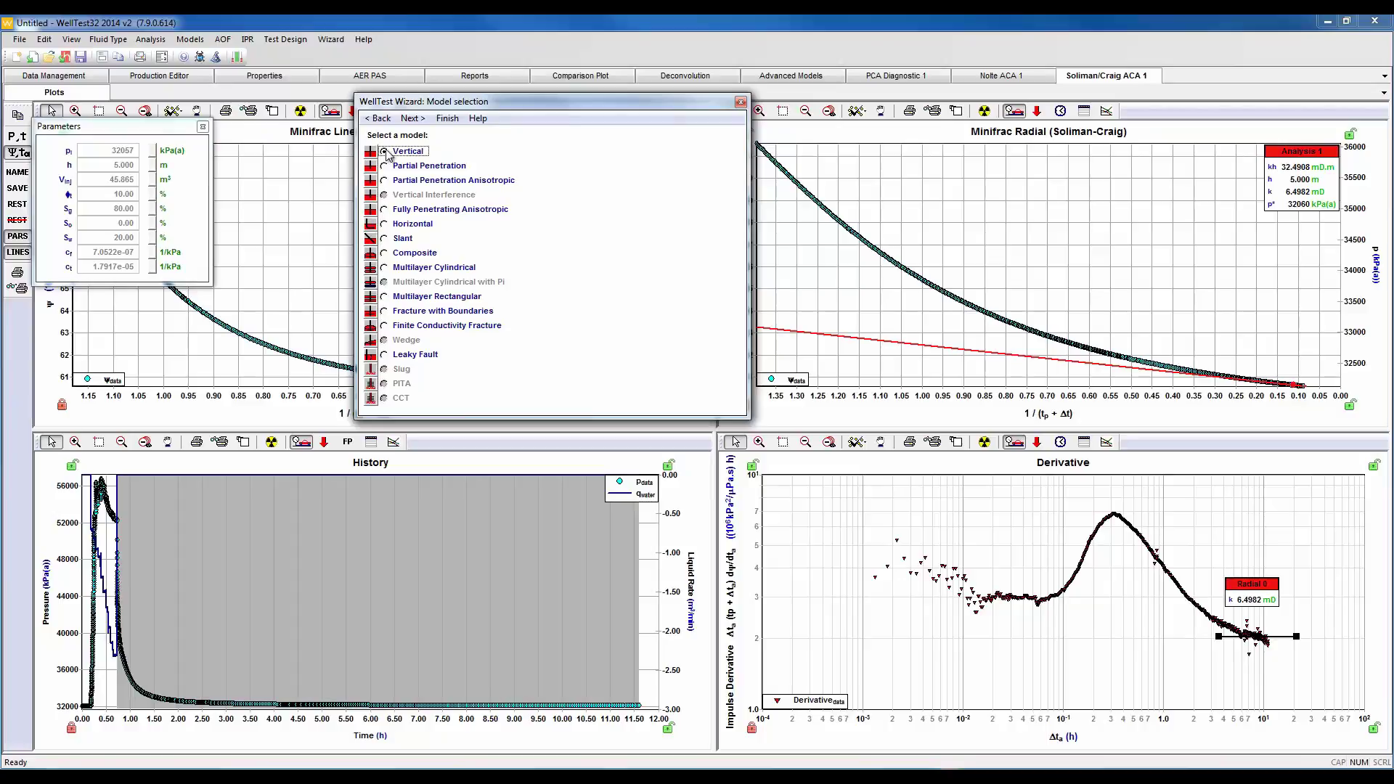
pyautogui.click(411, 119)
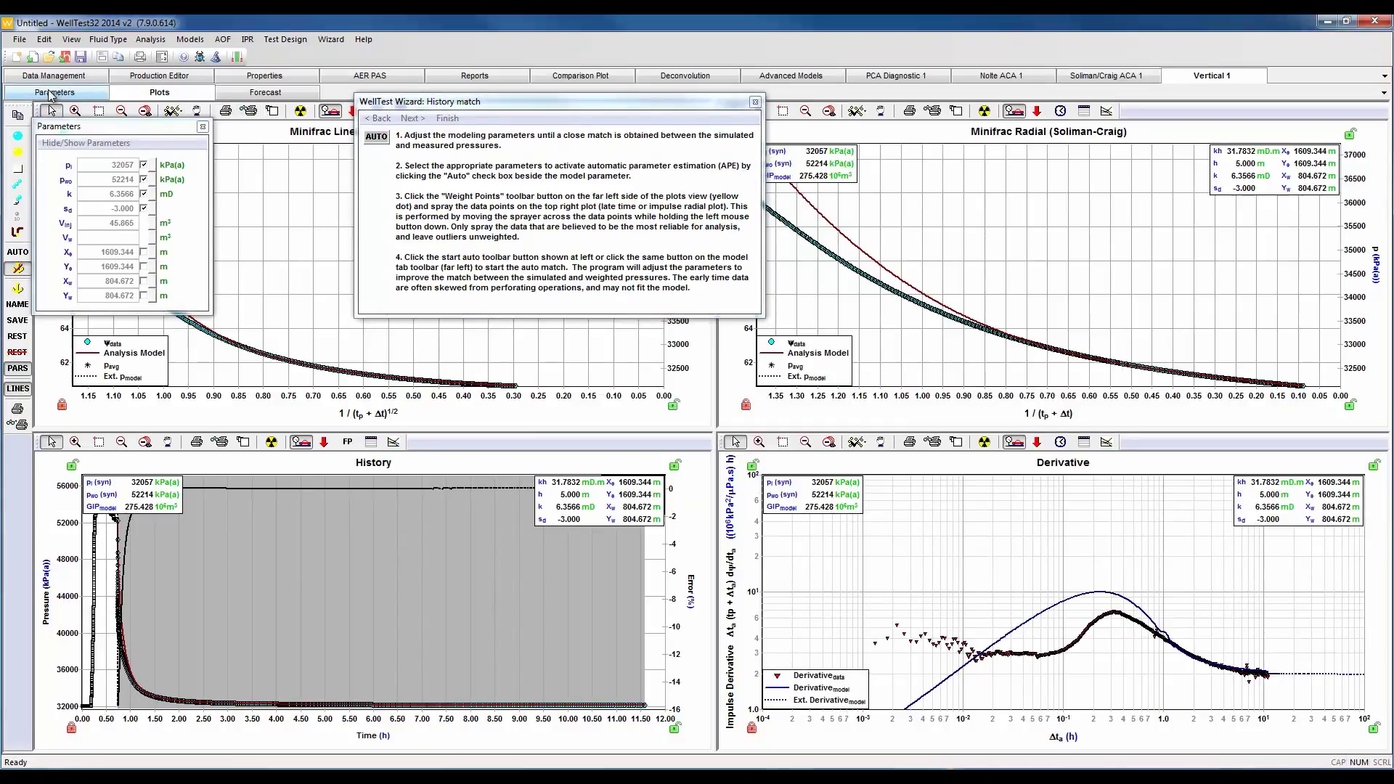
pyautogui.click(53, 94)
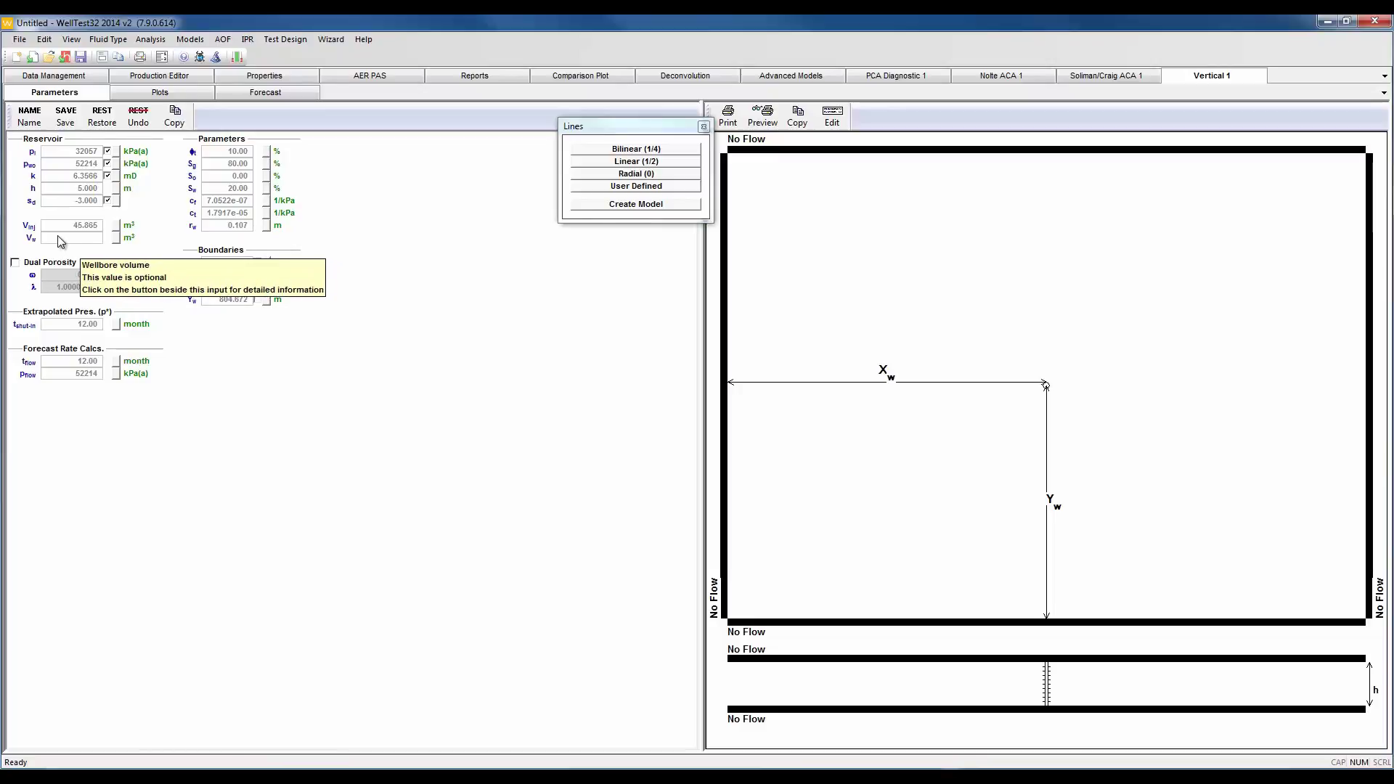
# - Set wellbore volume 17.001 m³ from 101.6 mm (4.0 in) tubing at 2100 m measured depth
pyautogui.click(116, 239)
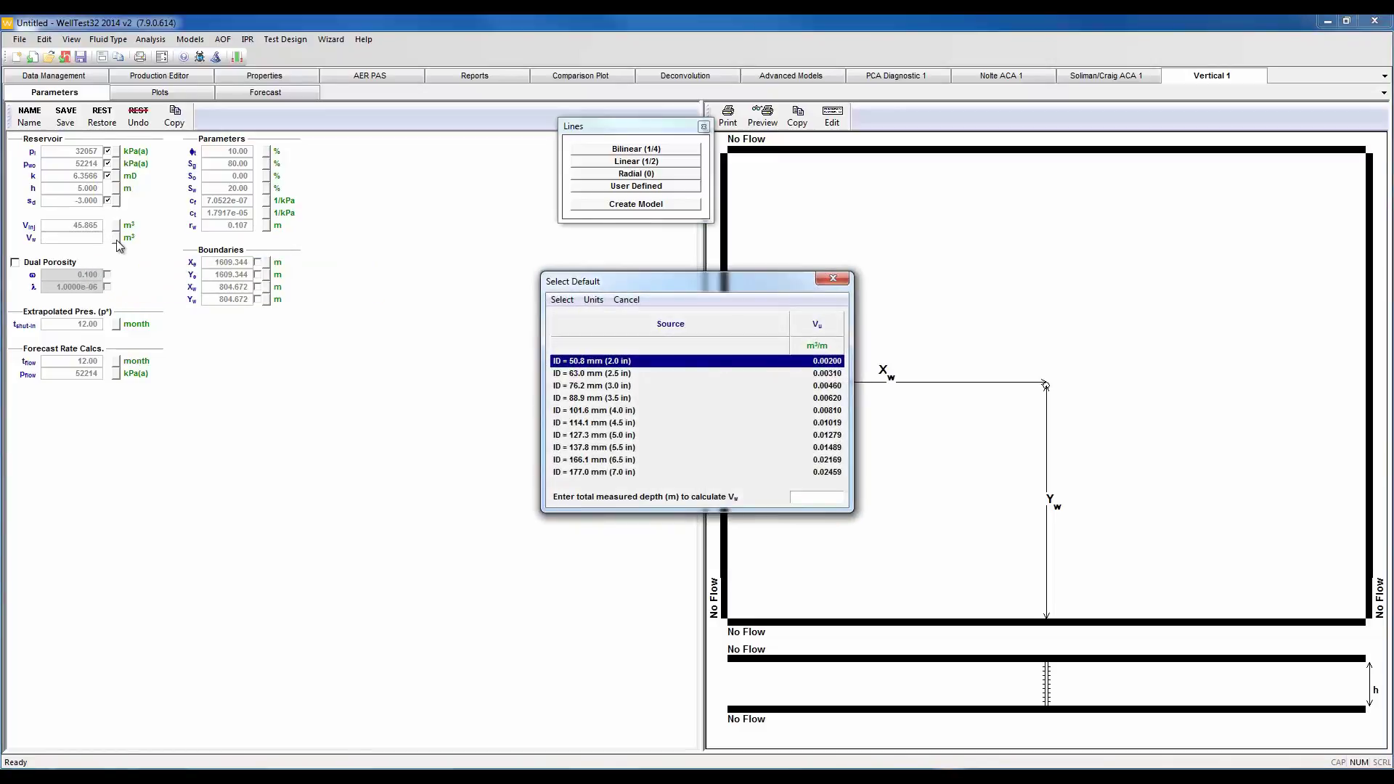
pyautogui.click(625, 413)
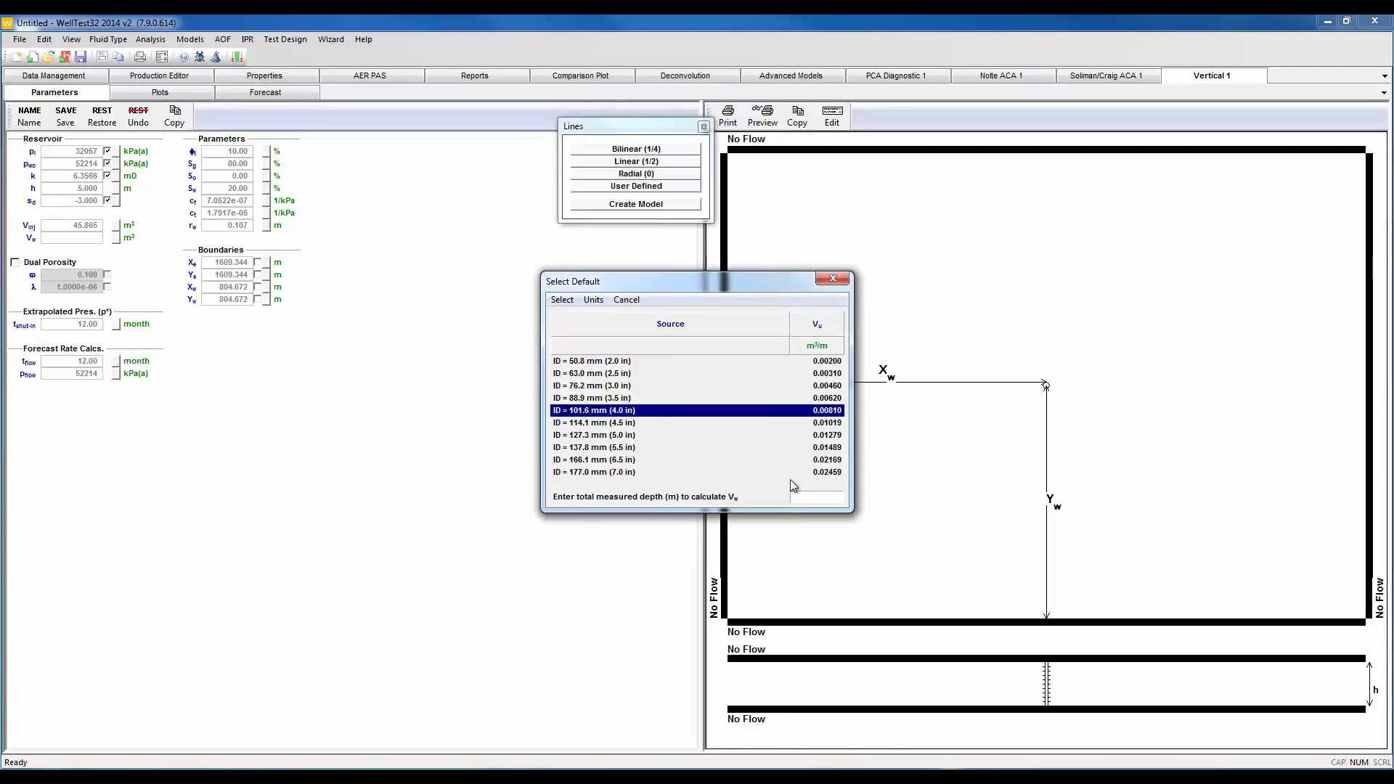
pyautogui.click(802, 497)
pyautogui.write('2100')
pyautogui.click(564, 299)
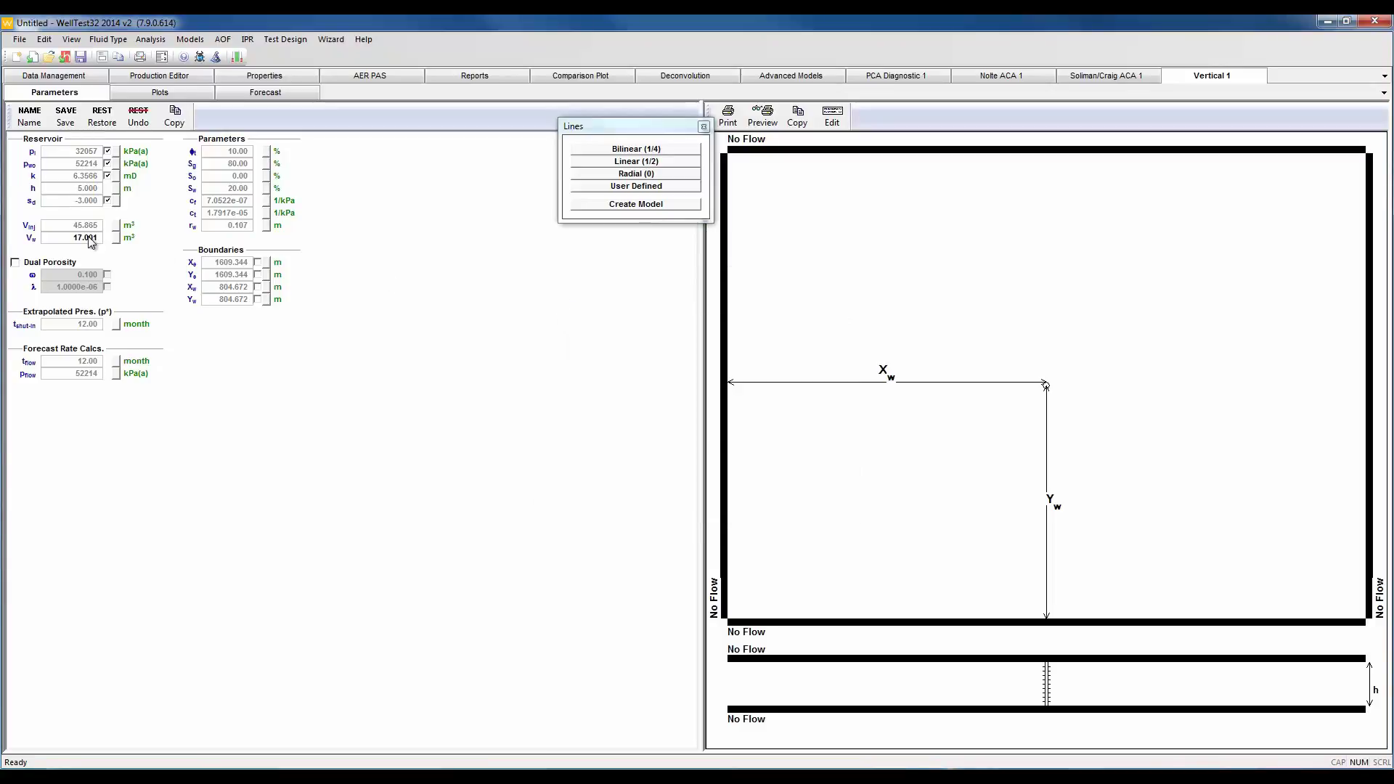
pyautogui.click(162, 91)
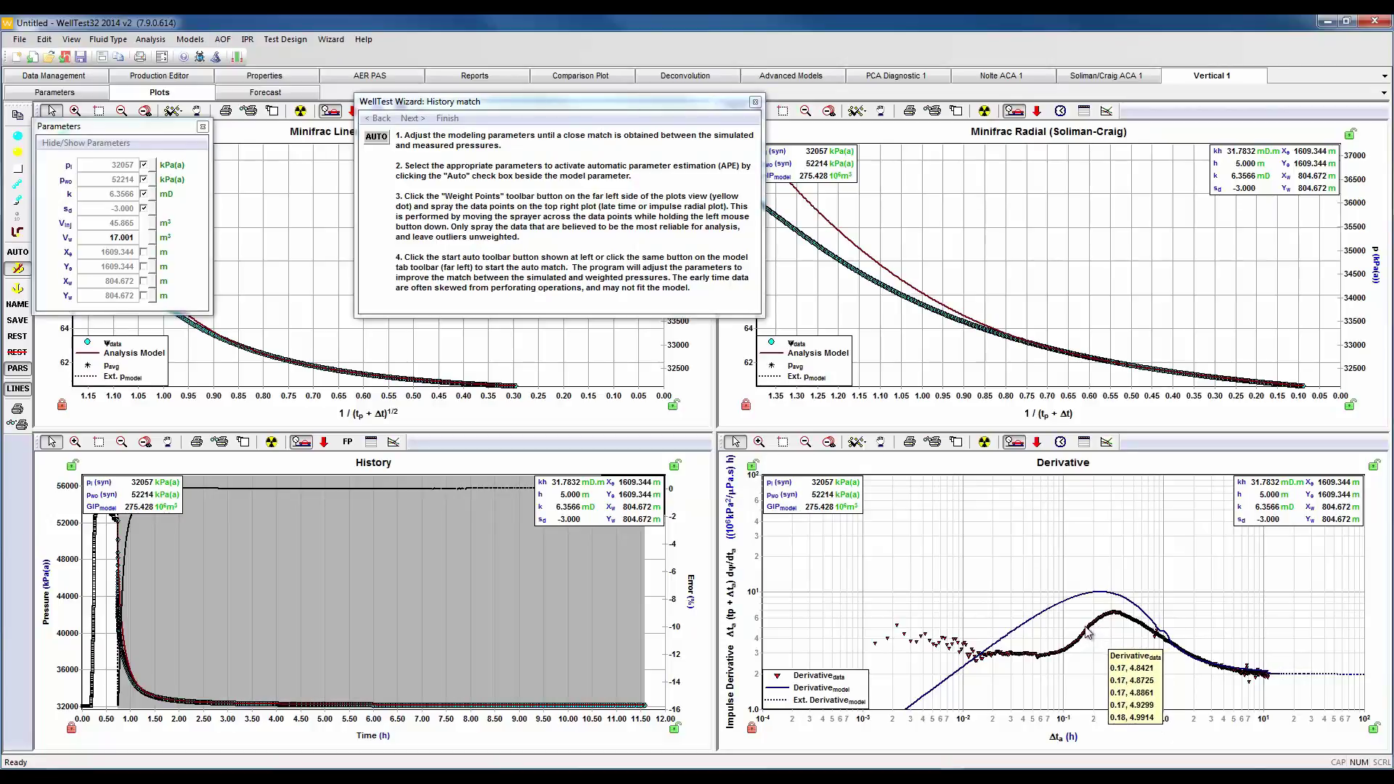
# - Check PCA Diagnostic 1, then mark closure at Δt 0.16 h, 36643 kPa(a) on all Vertical 1 plots
pyautogui.click(866, 80)
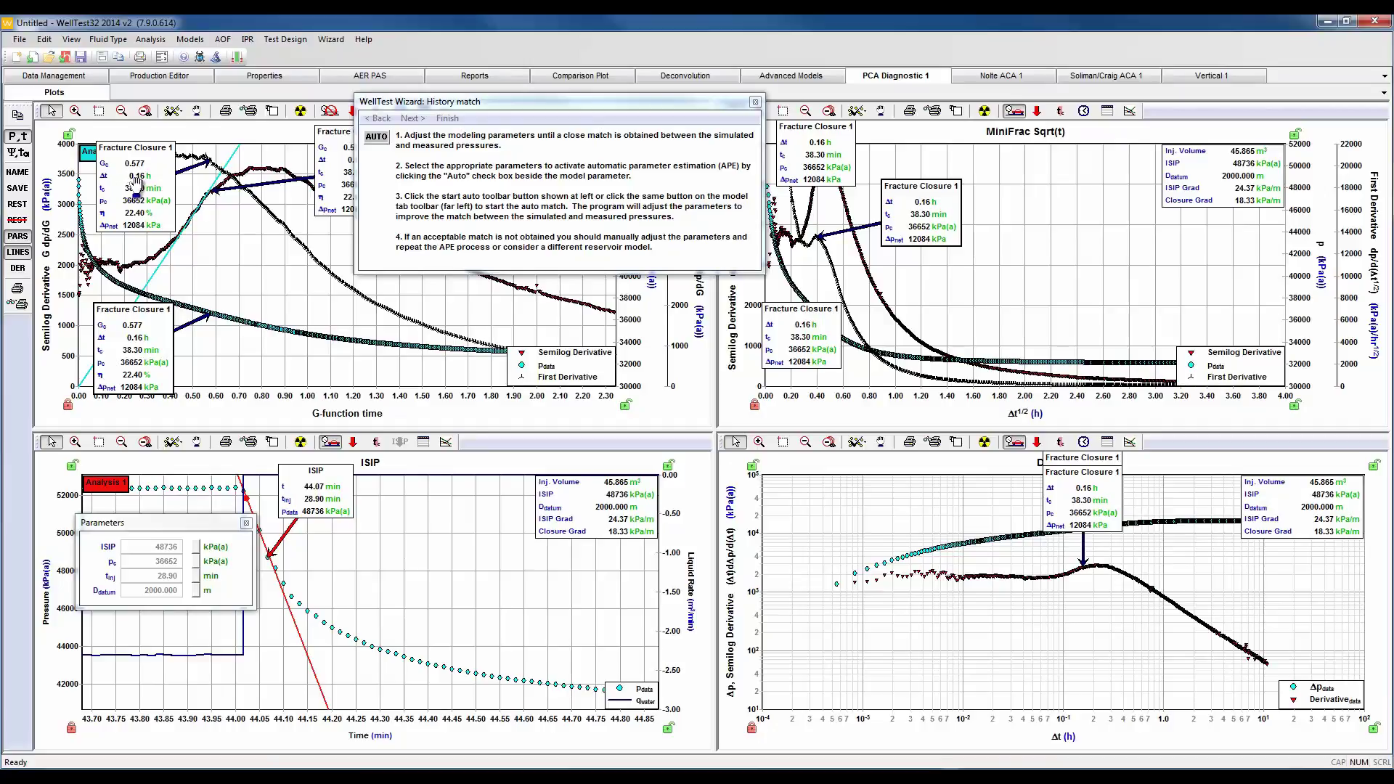
pyautogui.click(1197, 78)
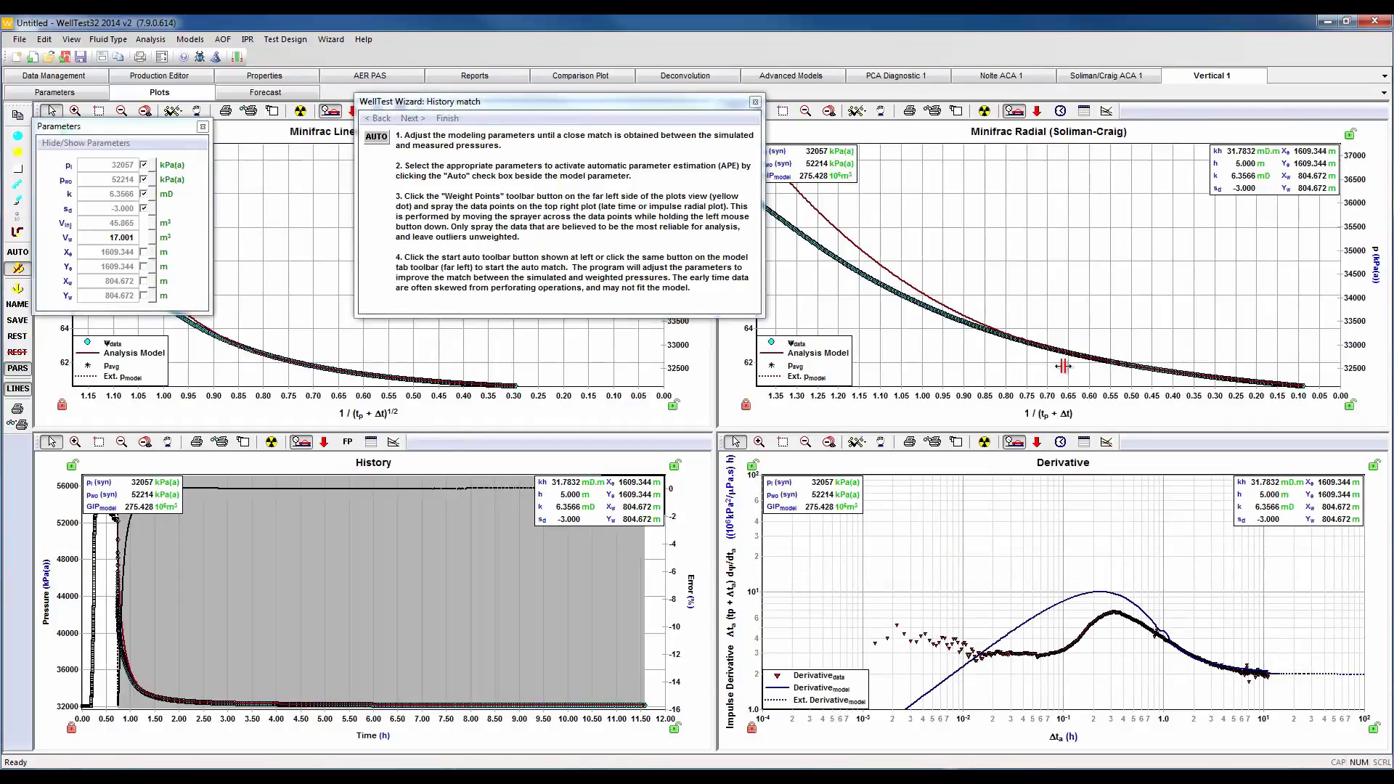
pyautogui.click(1038, 442)
pyautogui.click(1060, 463)
pyautogui.click(1089, 611)
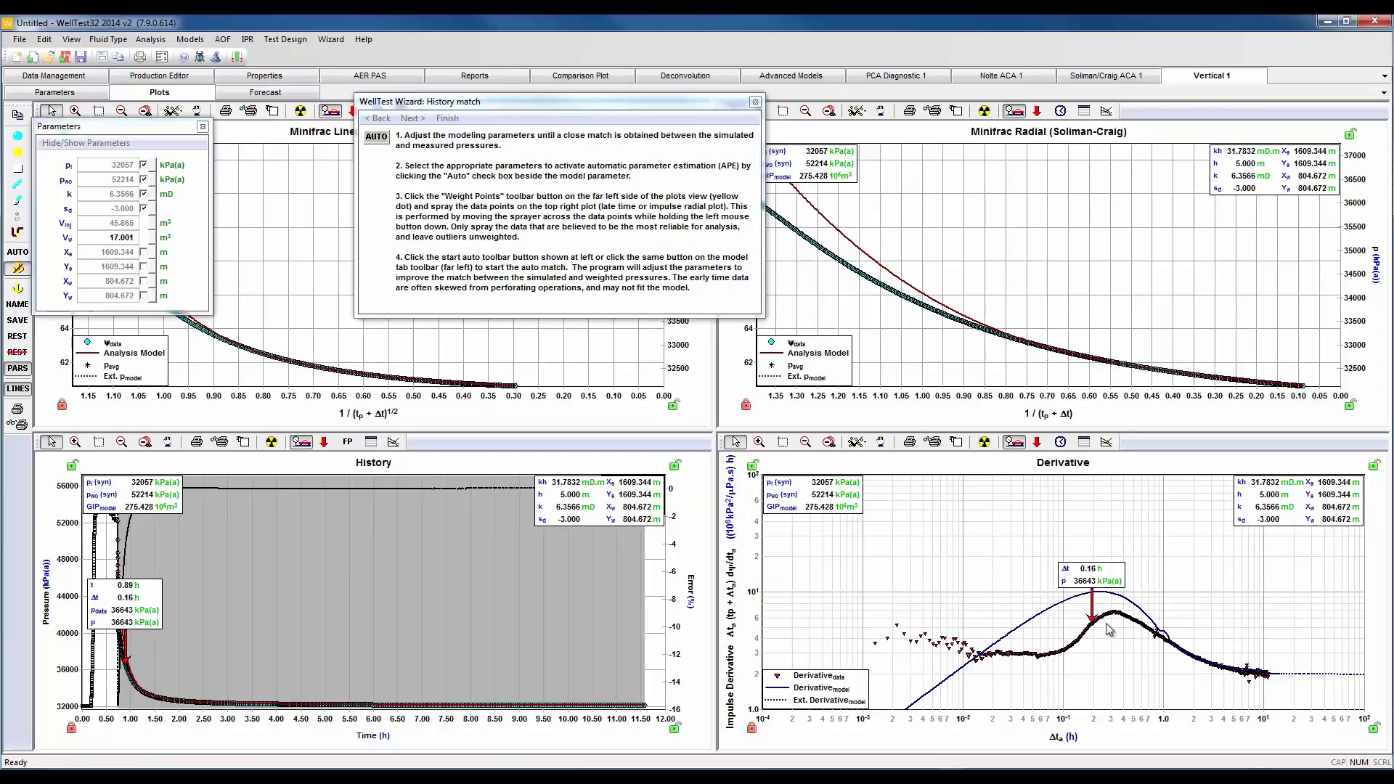
pyautogui.moveTo(1104, 621)
# - Weight the derivative data points from the hump through late time
pyautogui.click(18, 153)
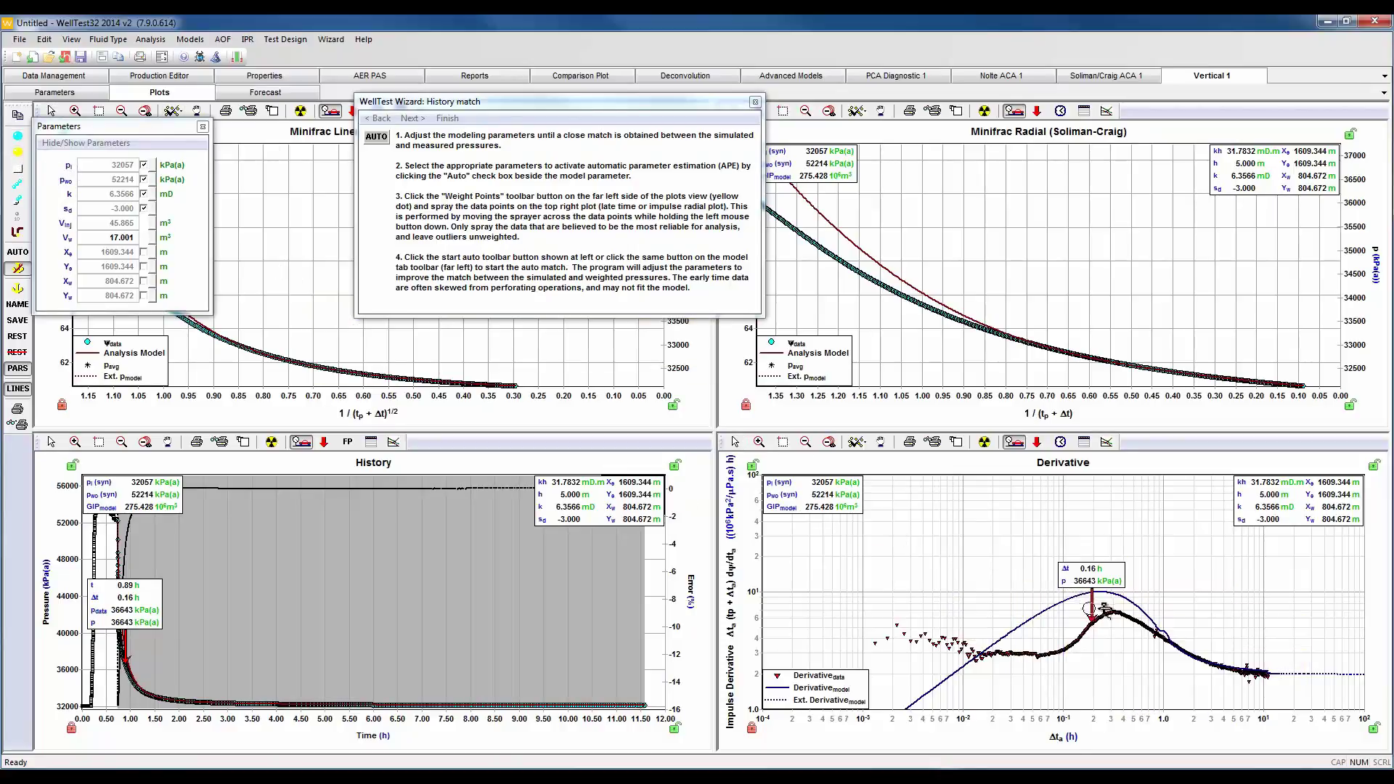
pyautogui.moveTo(1164, 629); pyautogui.dragTo(1284, 676)
pyautogui.click(1283, 676)
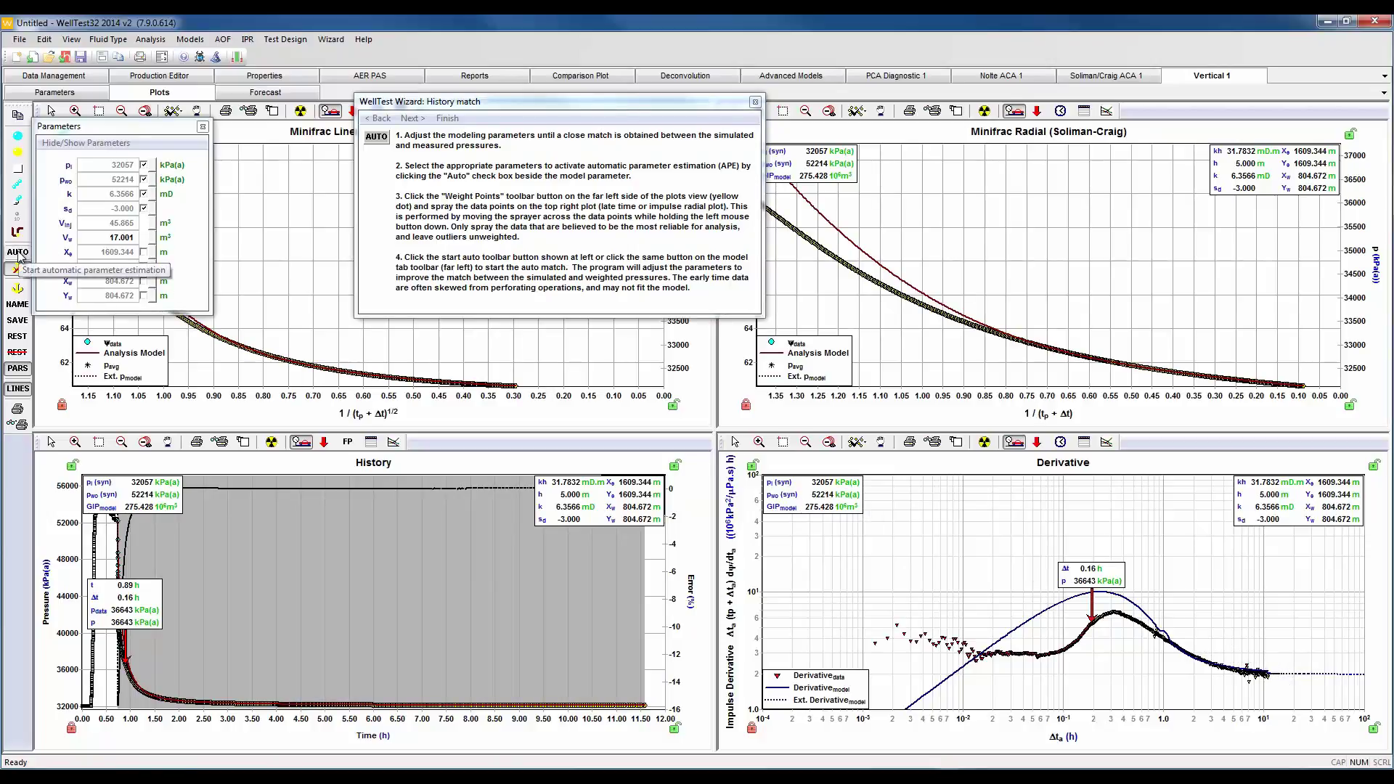
# - Keep s_d in the estimation and auto-match the model, giving k 6.1440 mD and skin -3.710
pyautogui.click(144, 208)
pyautogui.click(144, 210)
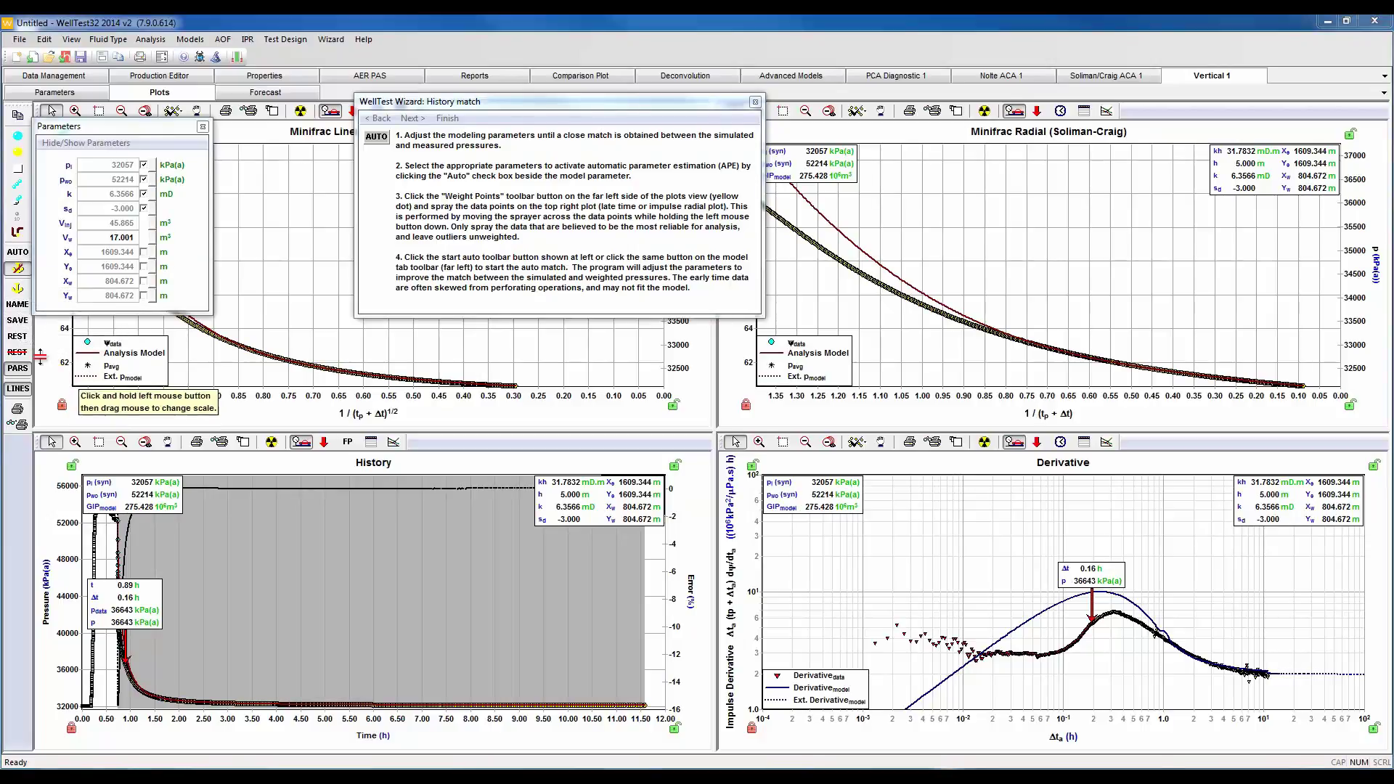
pyautogui.click(20, 254)
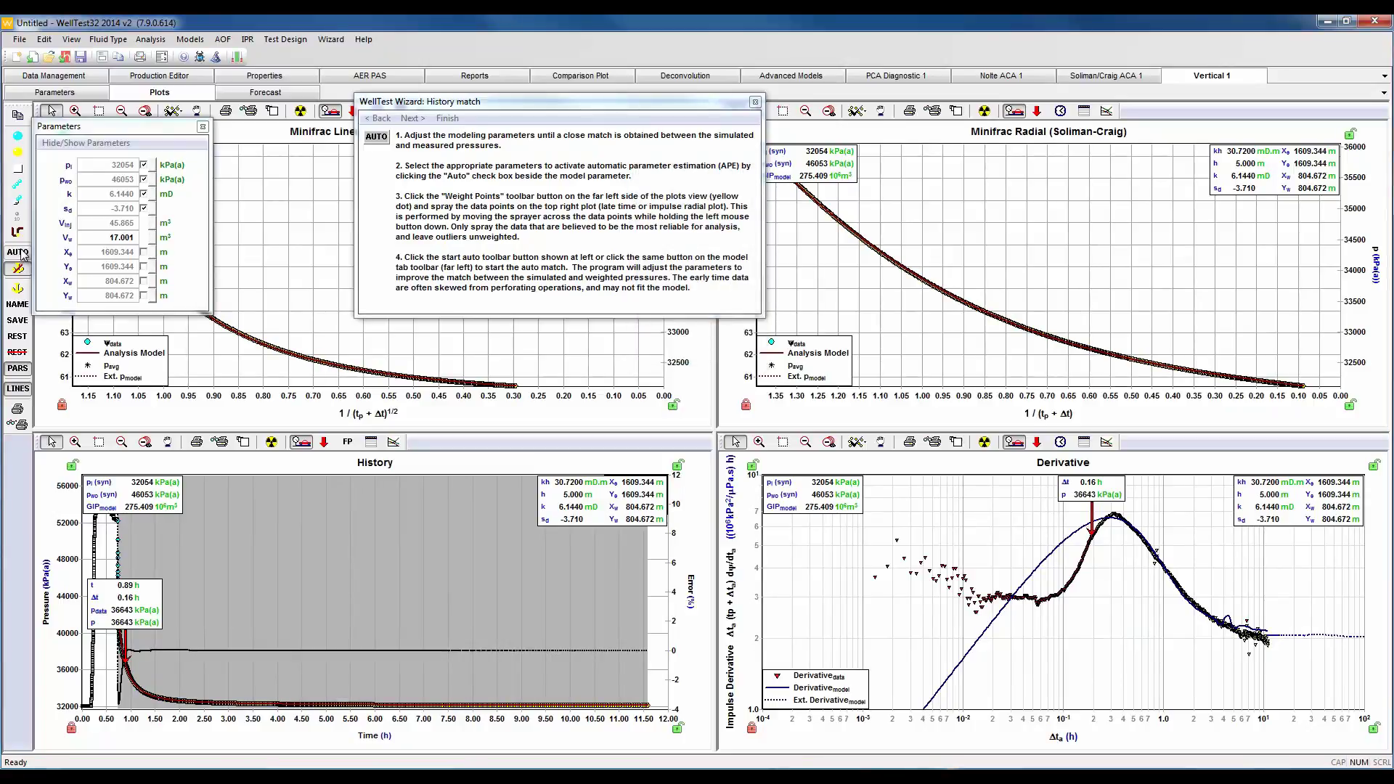
pyautogui.moveTo(138, 648)
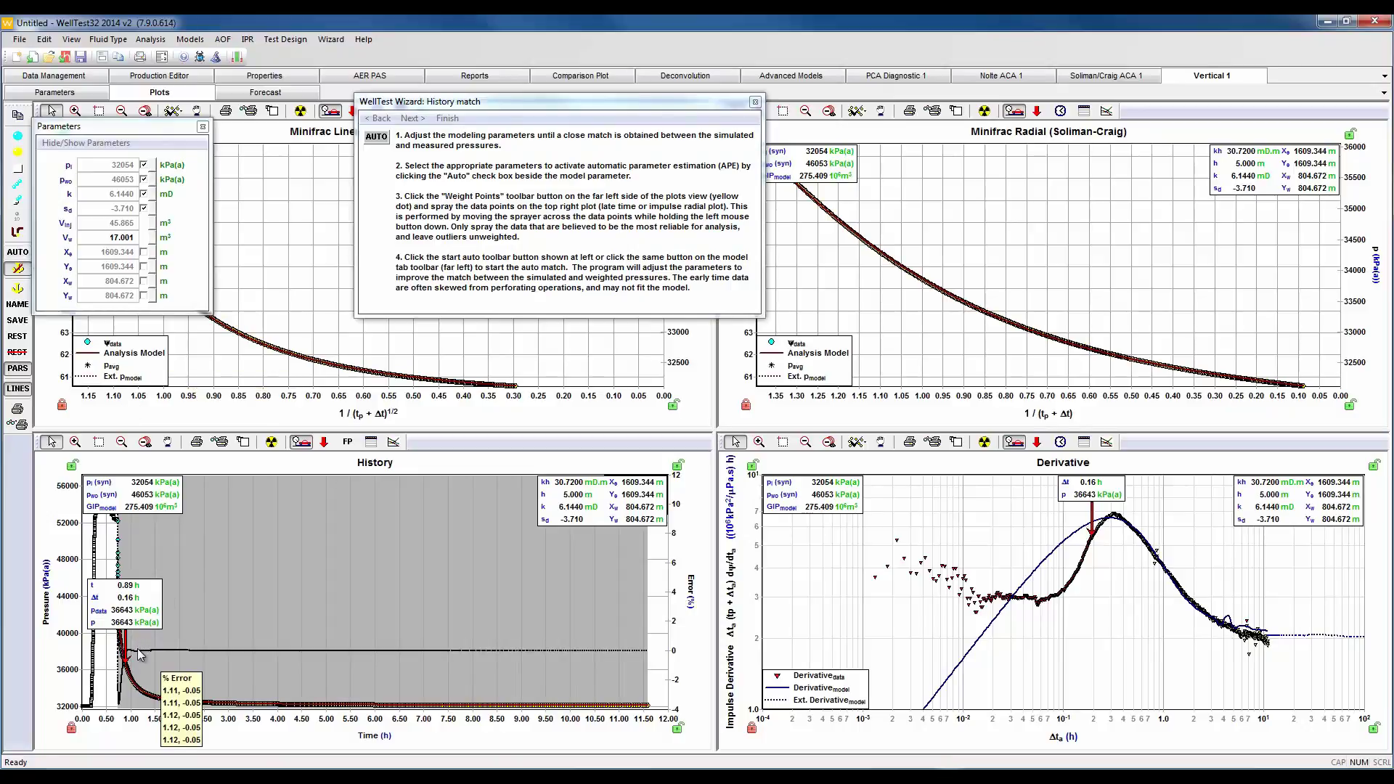